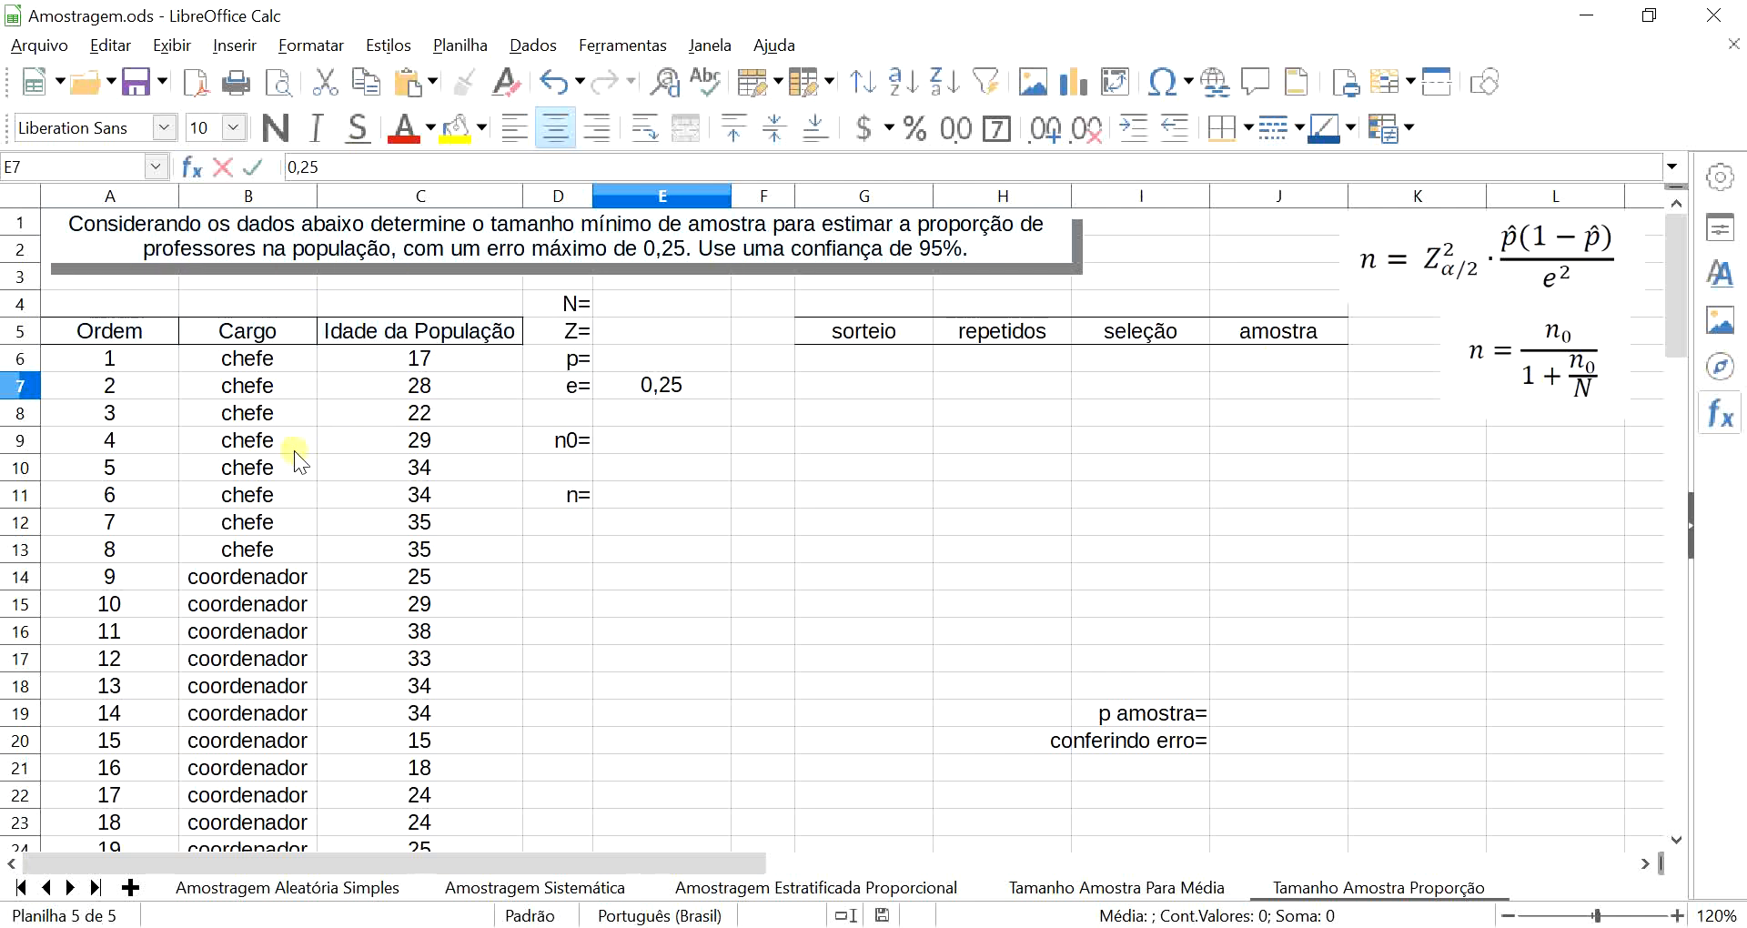
- Count the population in cell E4 (N) by entering =CONT.VALORES(C6:C75) over the age column
scroll(358, 437, "down", 9)
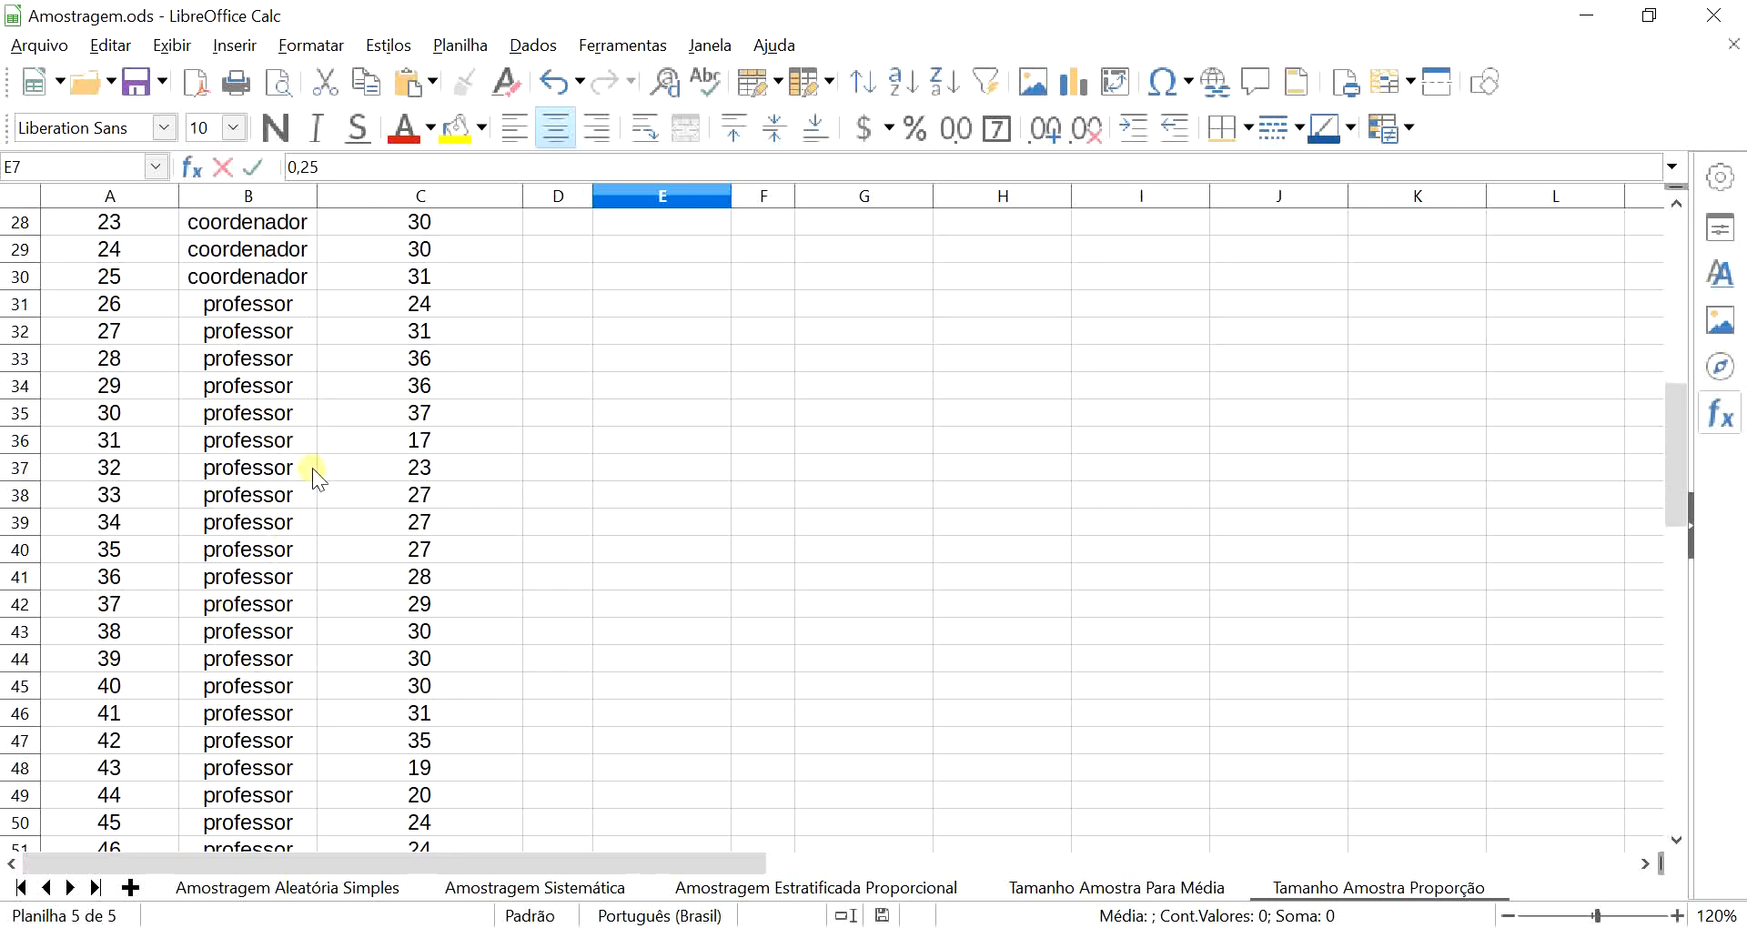
scroll(313, 468, "down", 9)
scroll(313, 467, "up", 18)
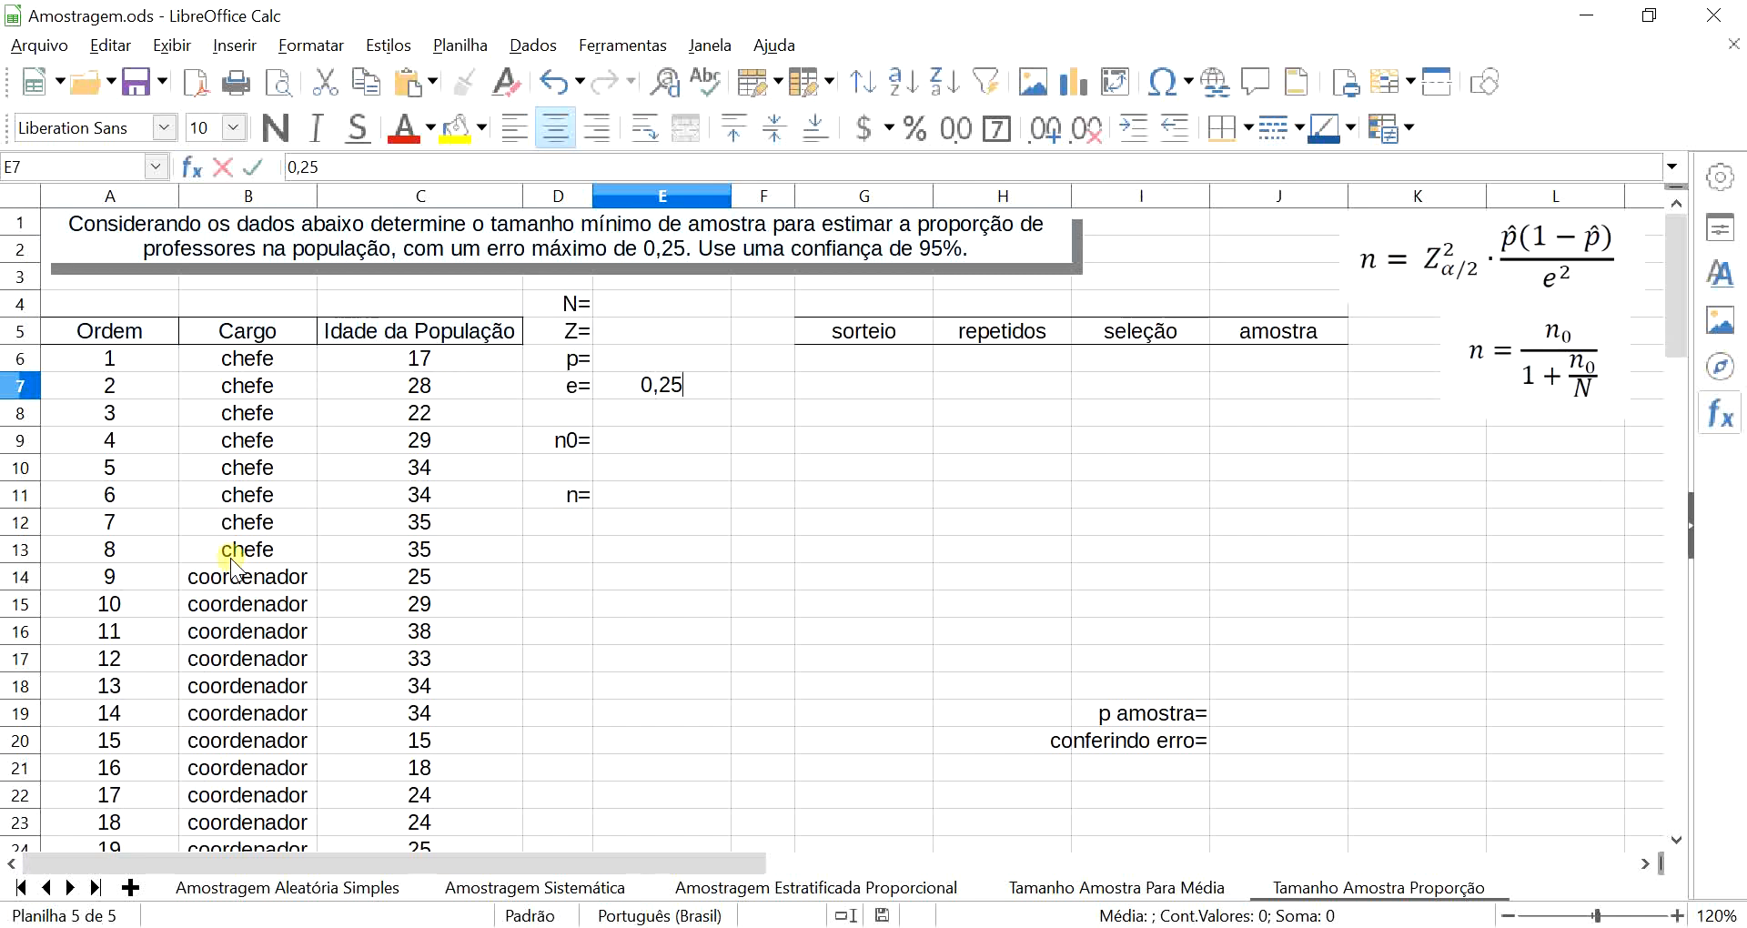
left_click(669, 308)
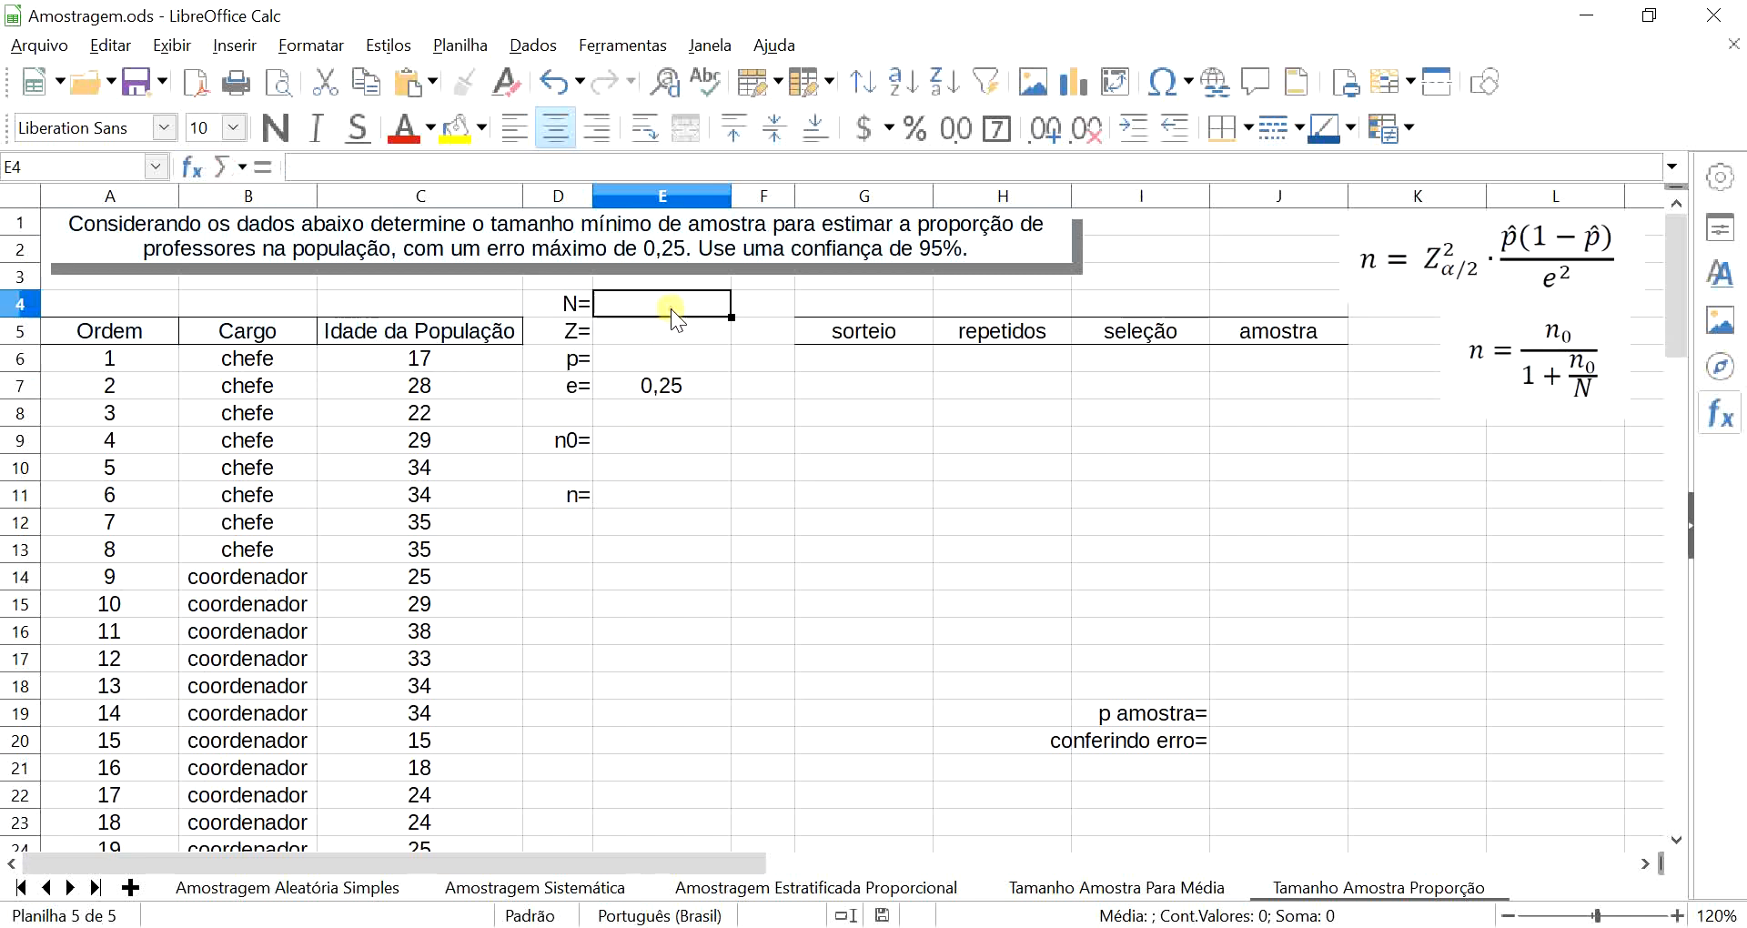
type("=")
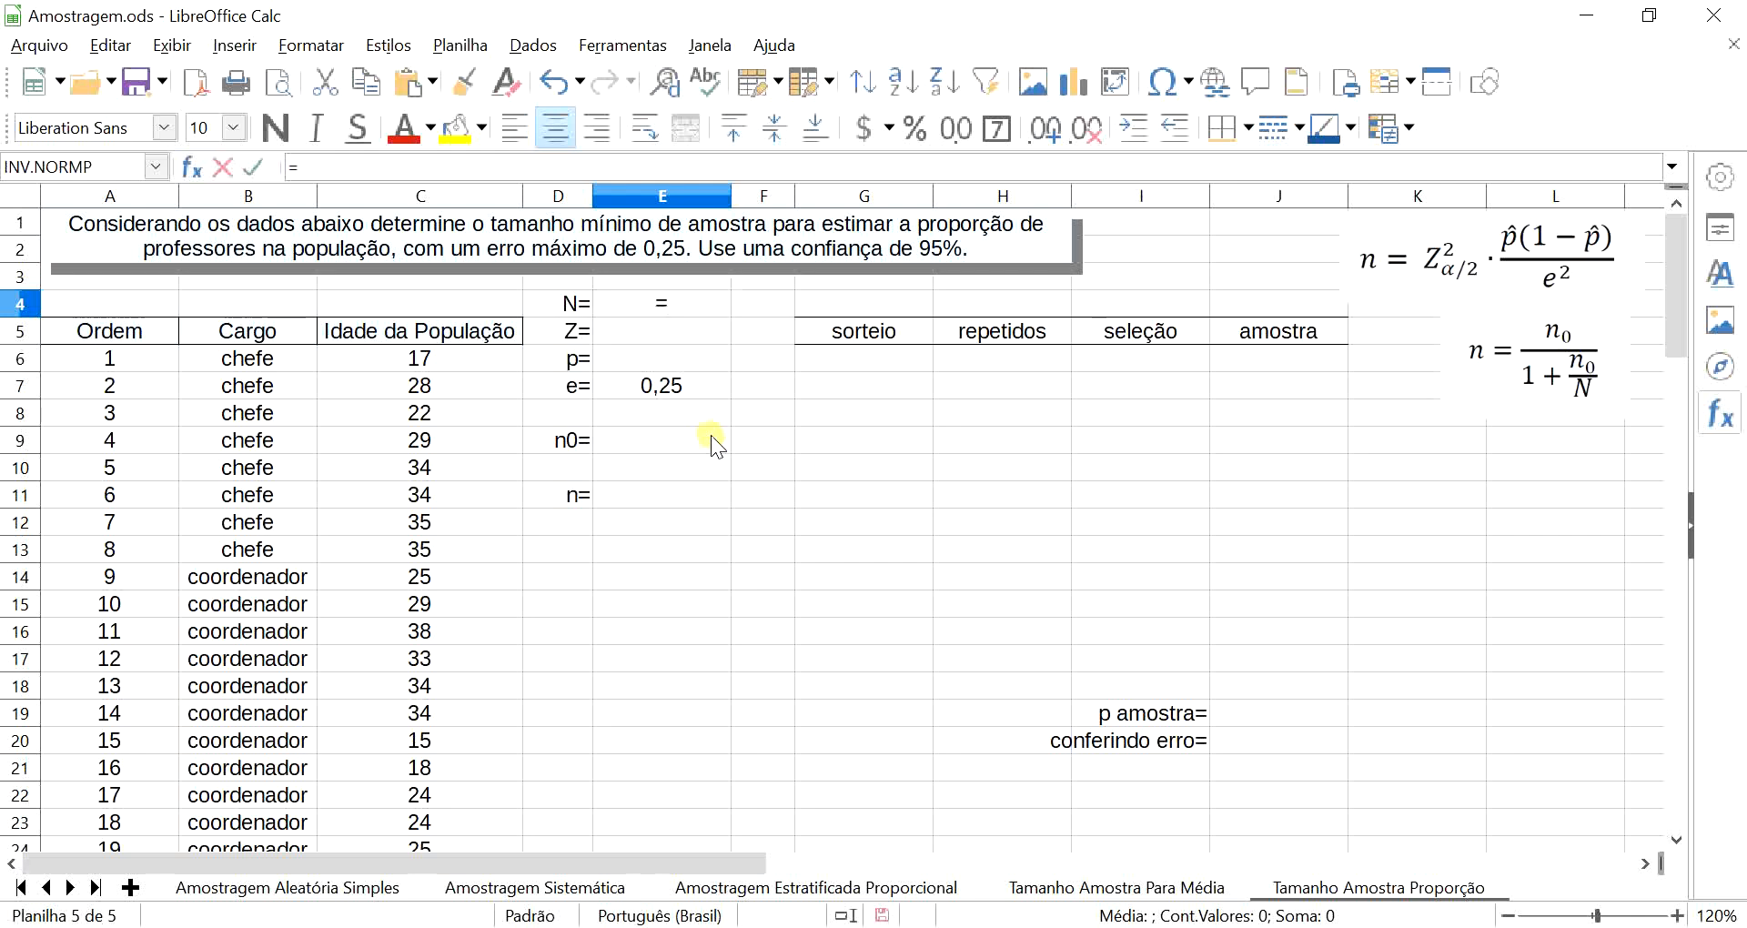
type("cont.")
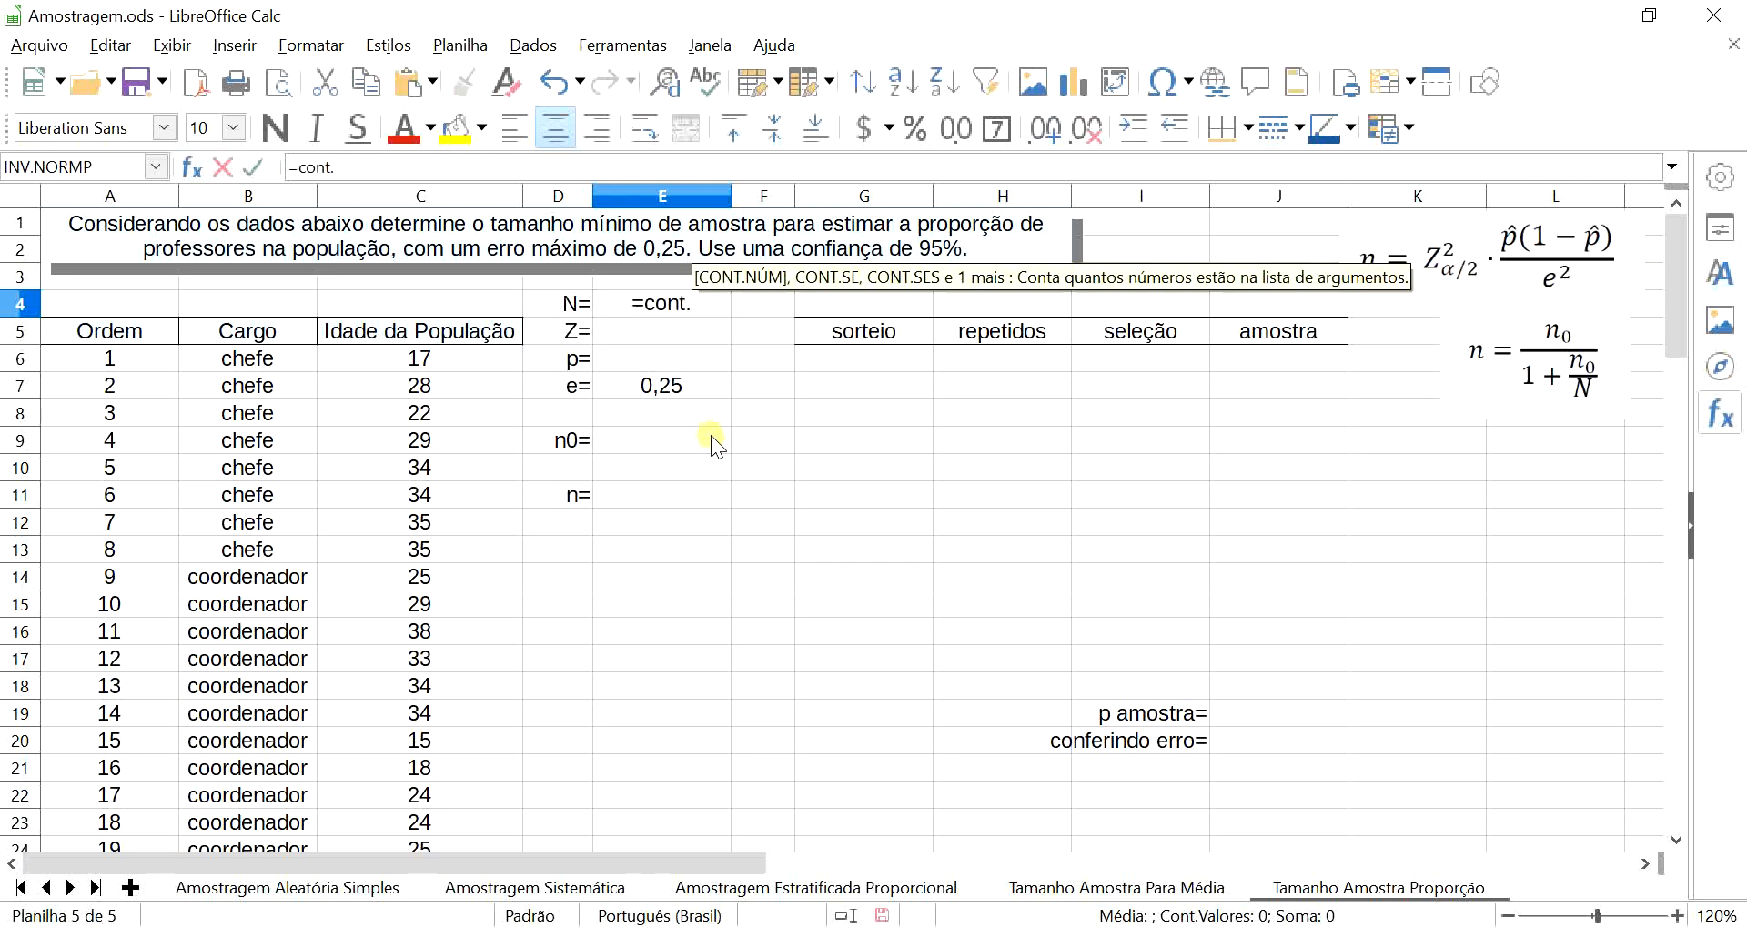
type("valores")
key("Return")
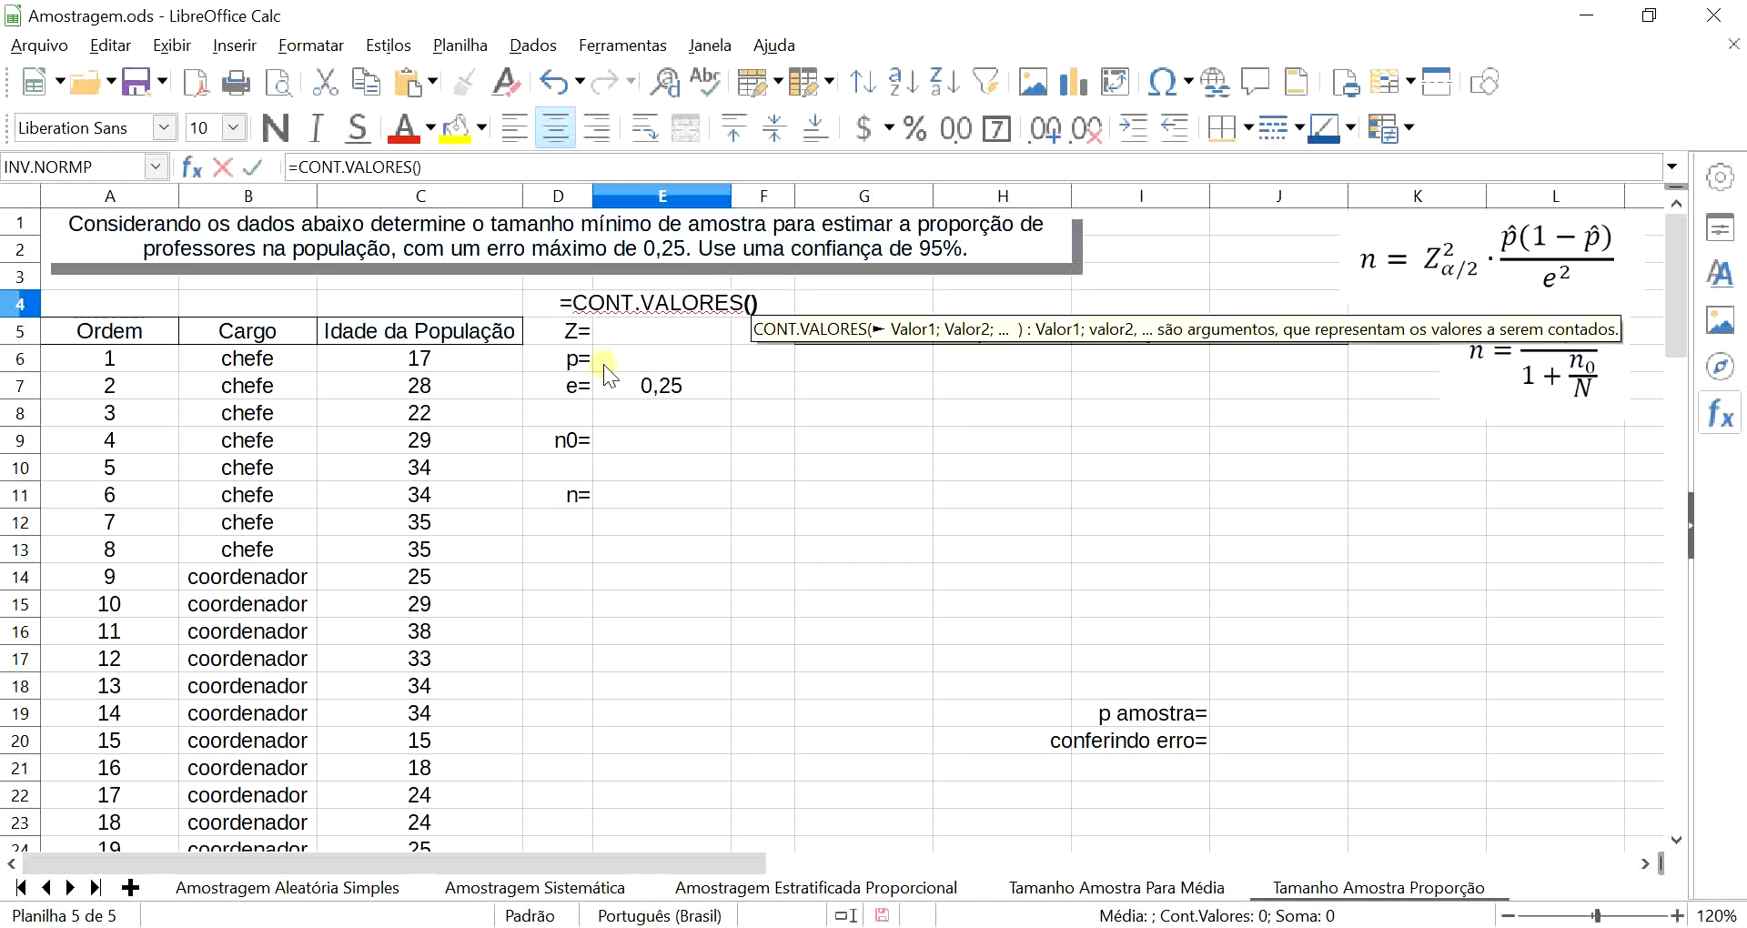
left_click(456, 356)
key("ctrl+shift+Down")
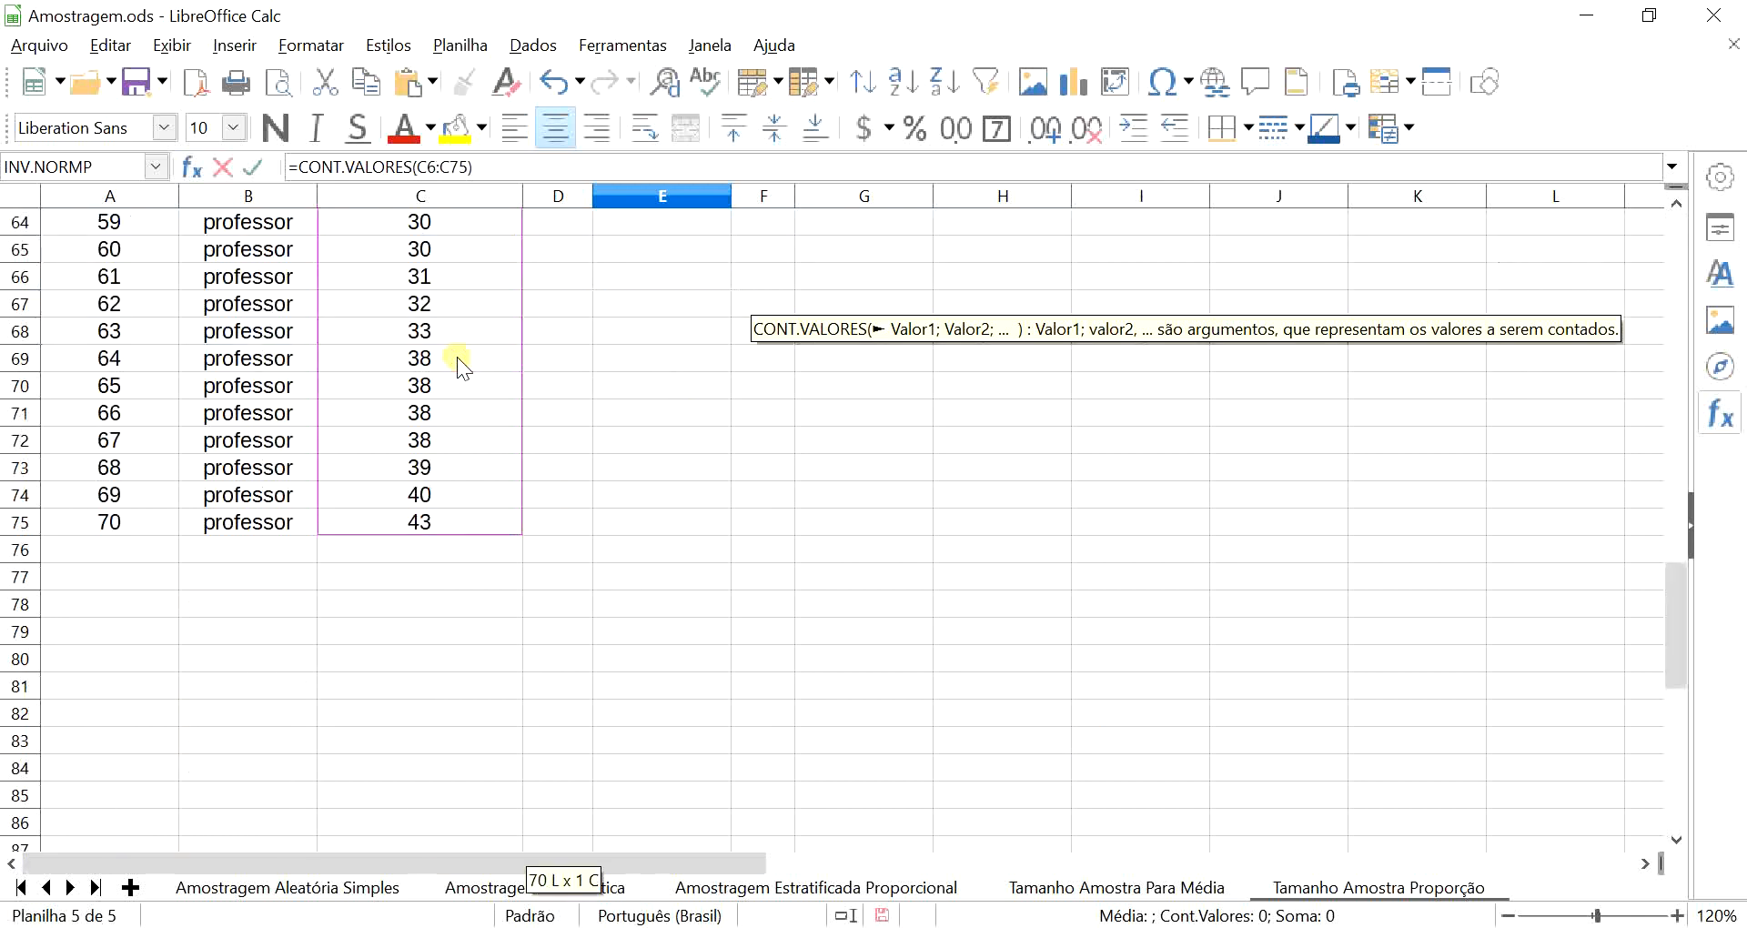
key("Return")
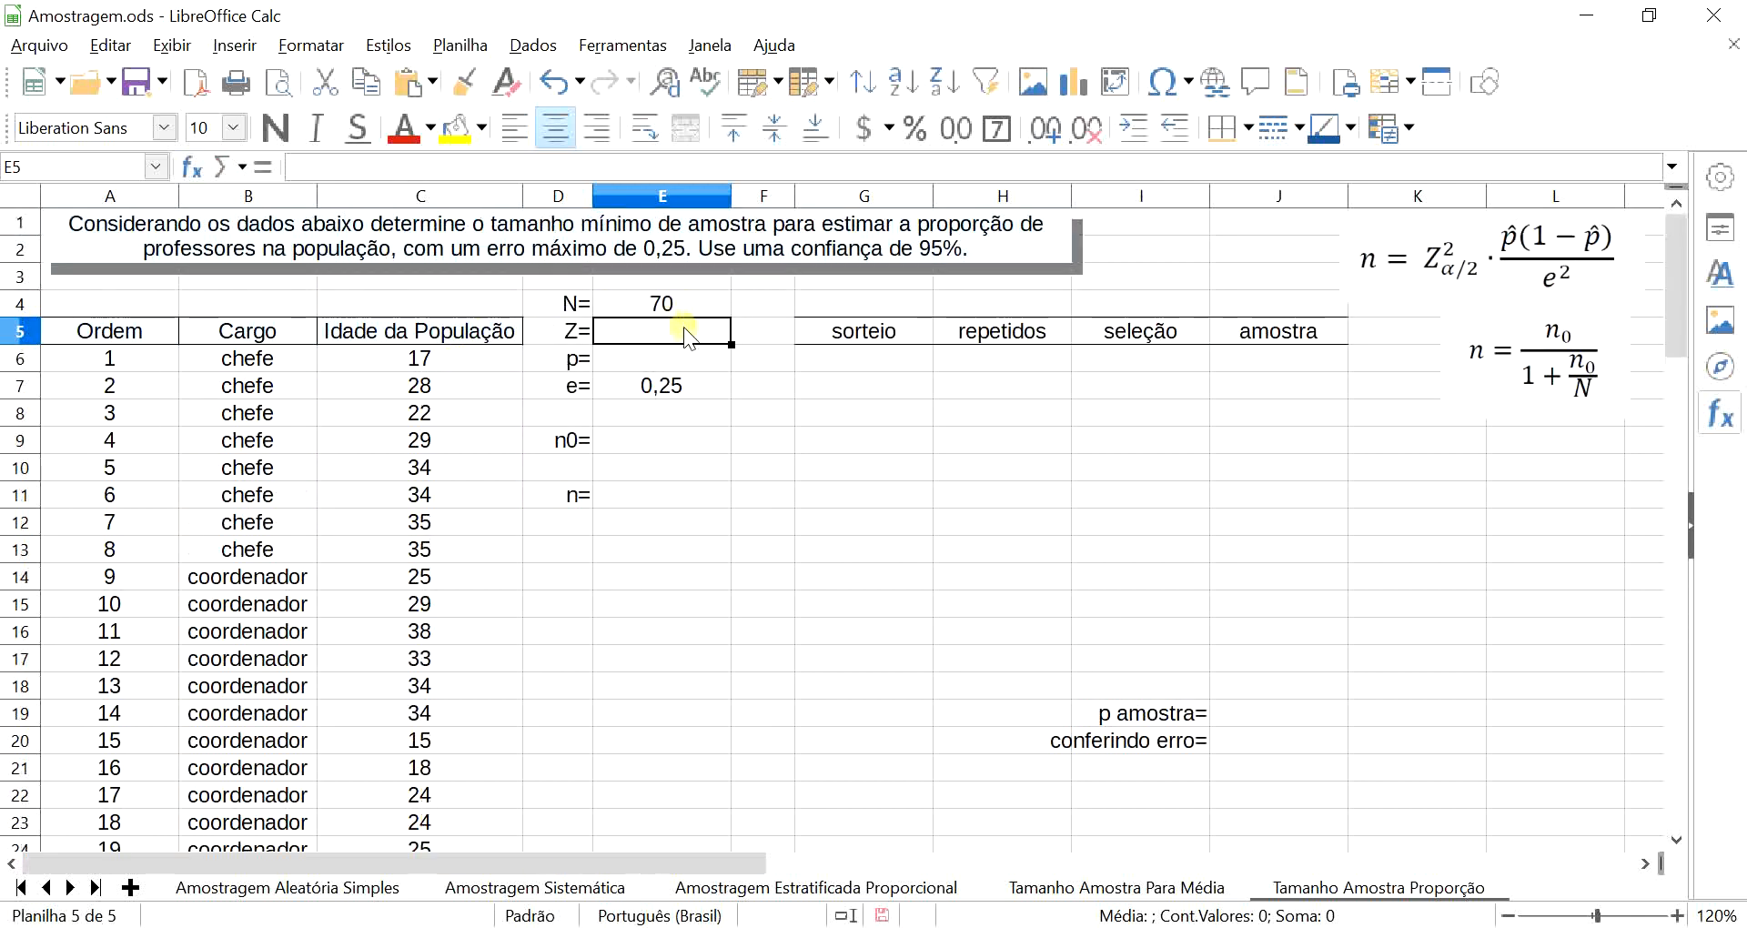
- Start an INV.NORMP formula in cell E5 for the Z value
type("=")
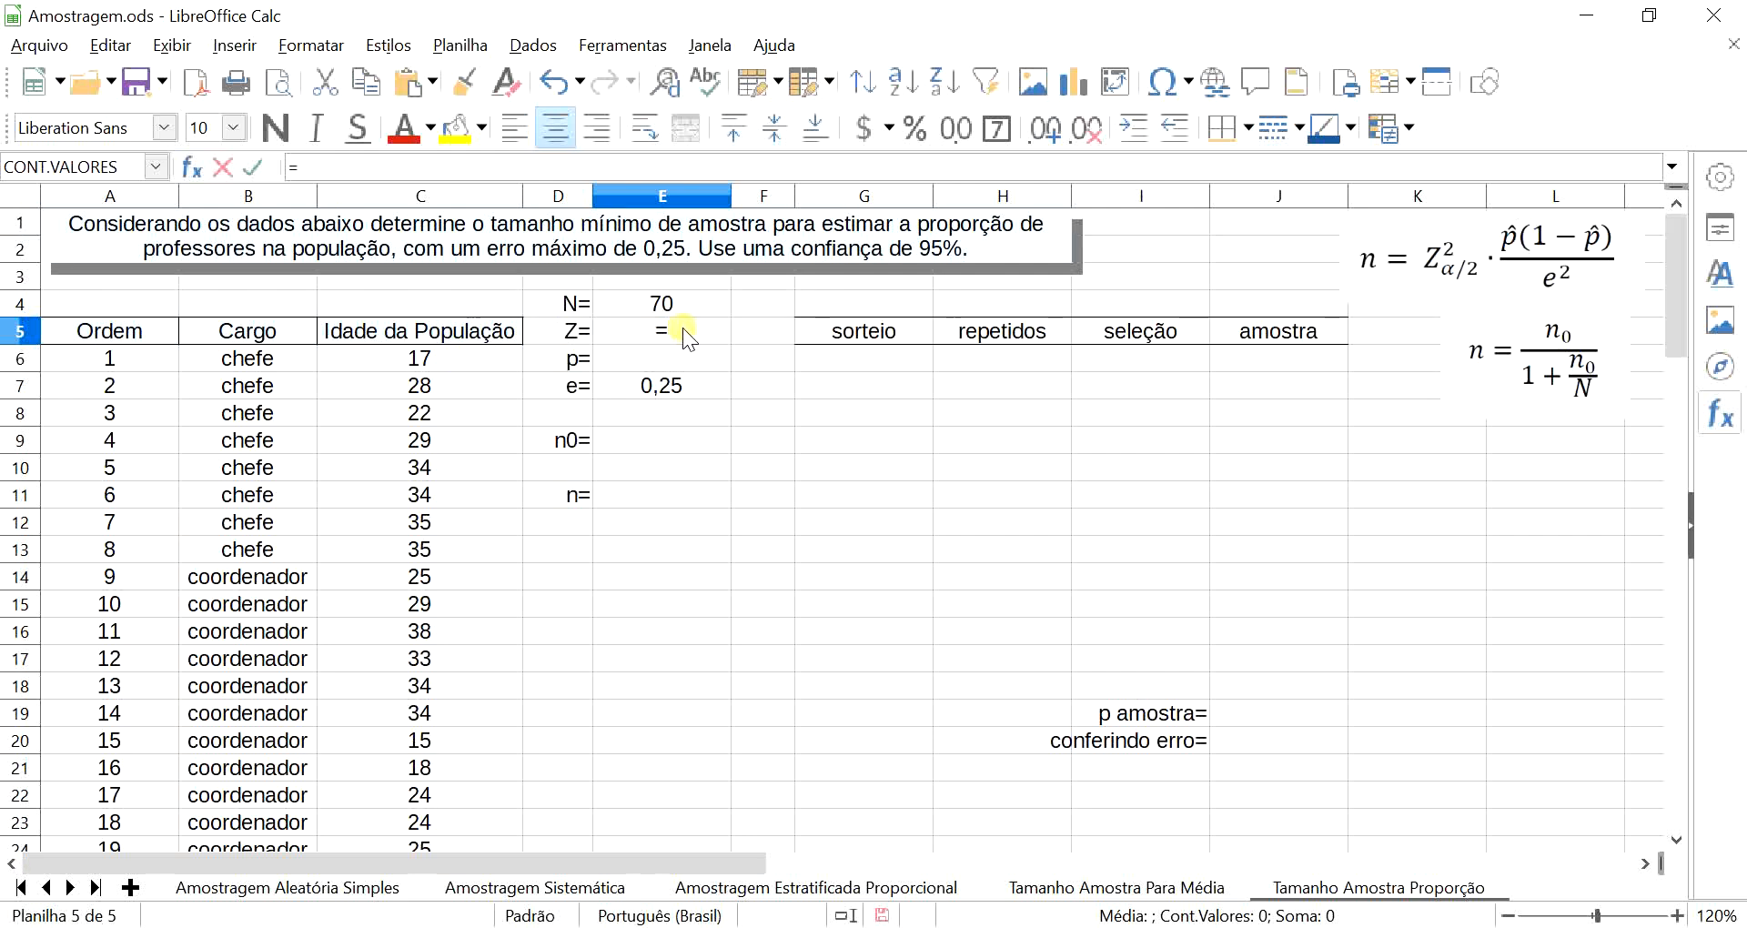
type("inv.")
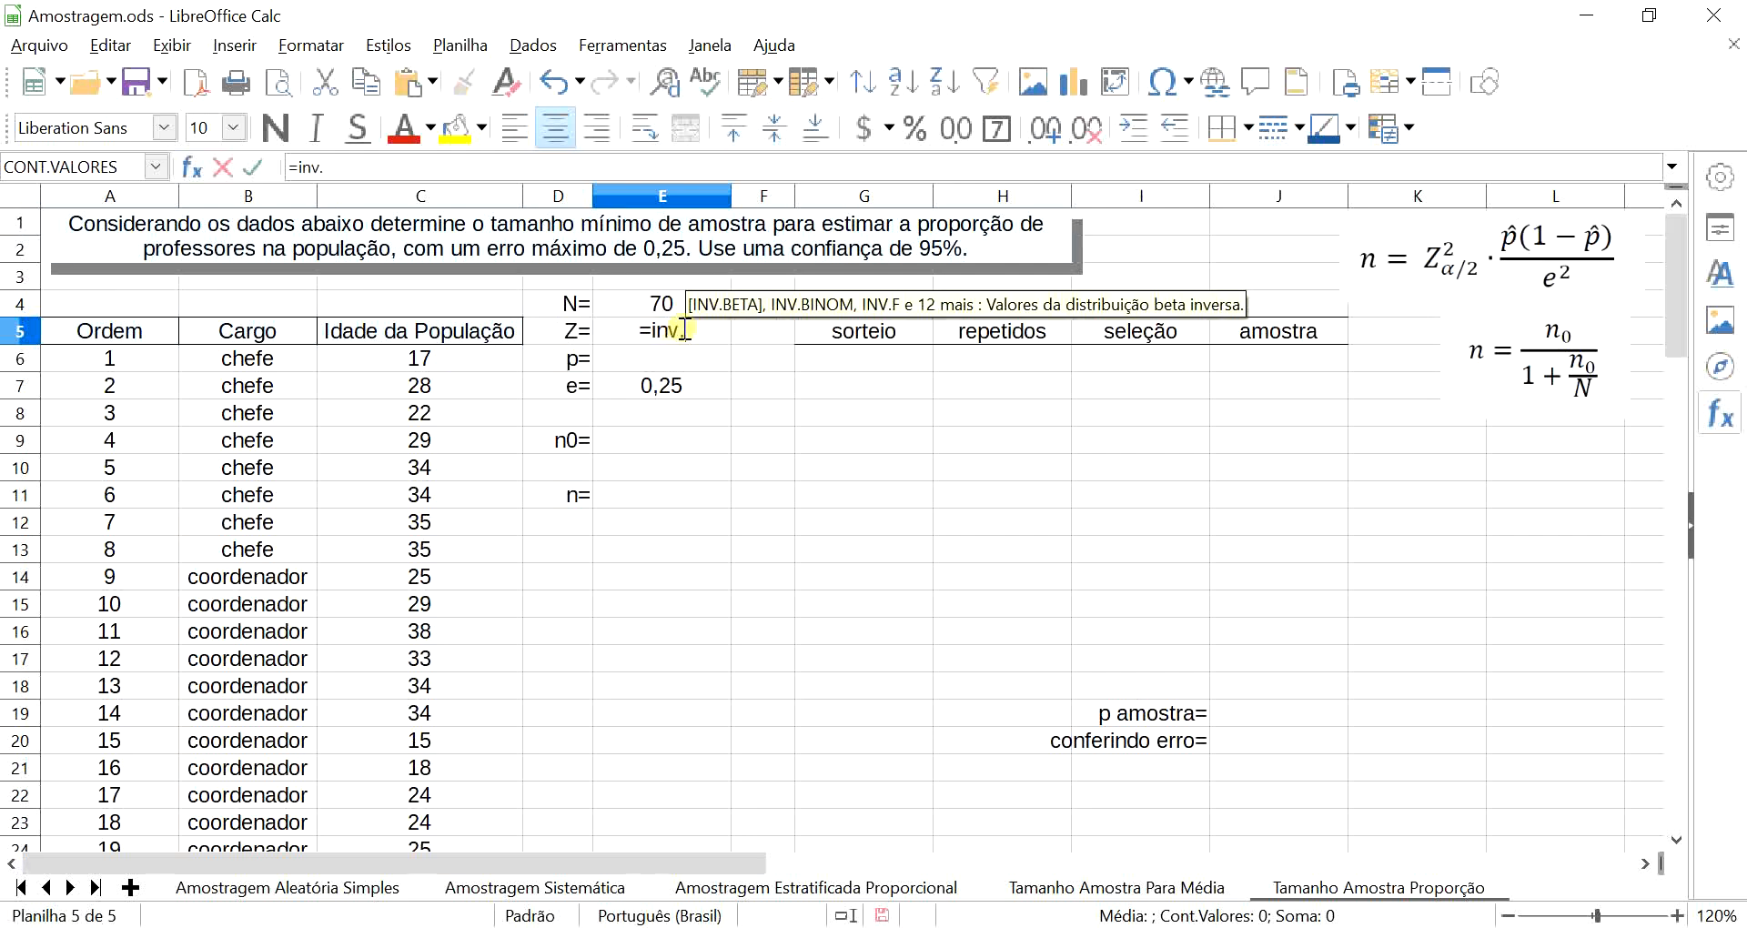
type("normp")
key("Return")
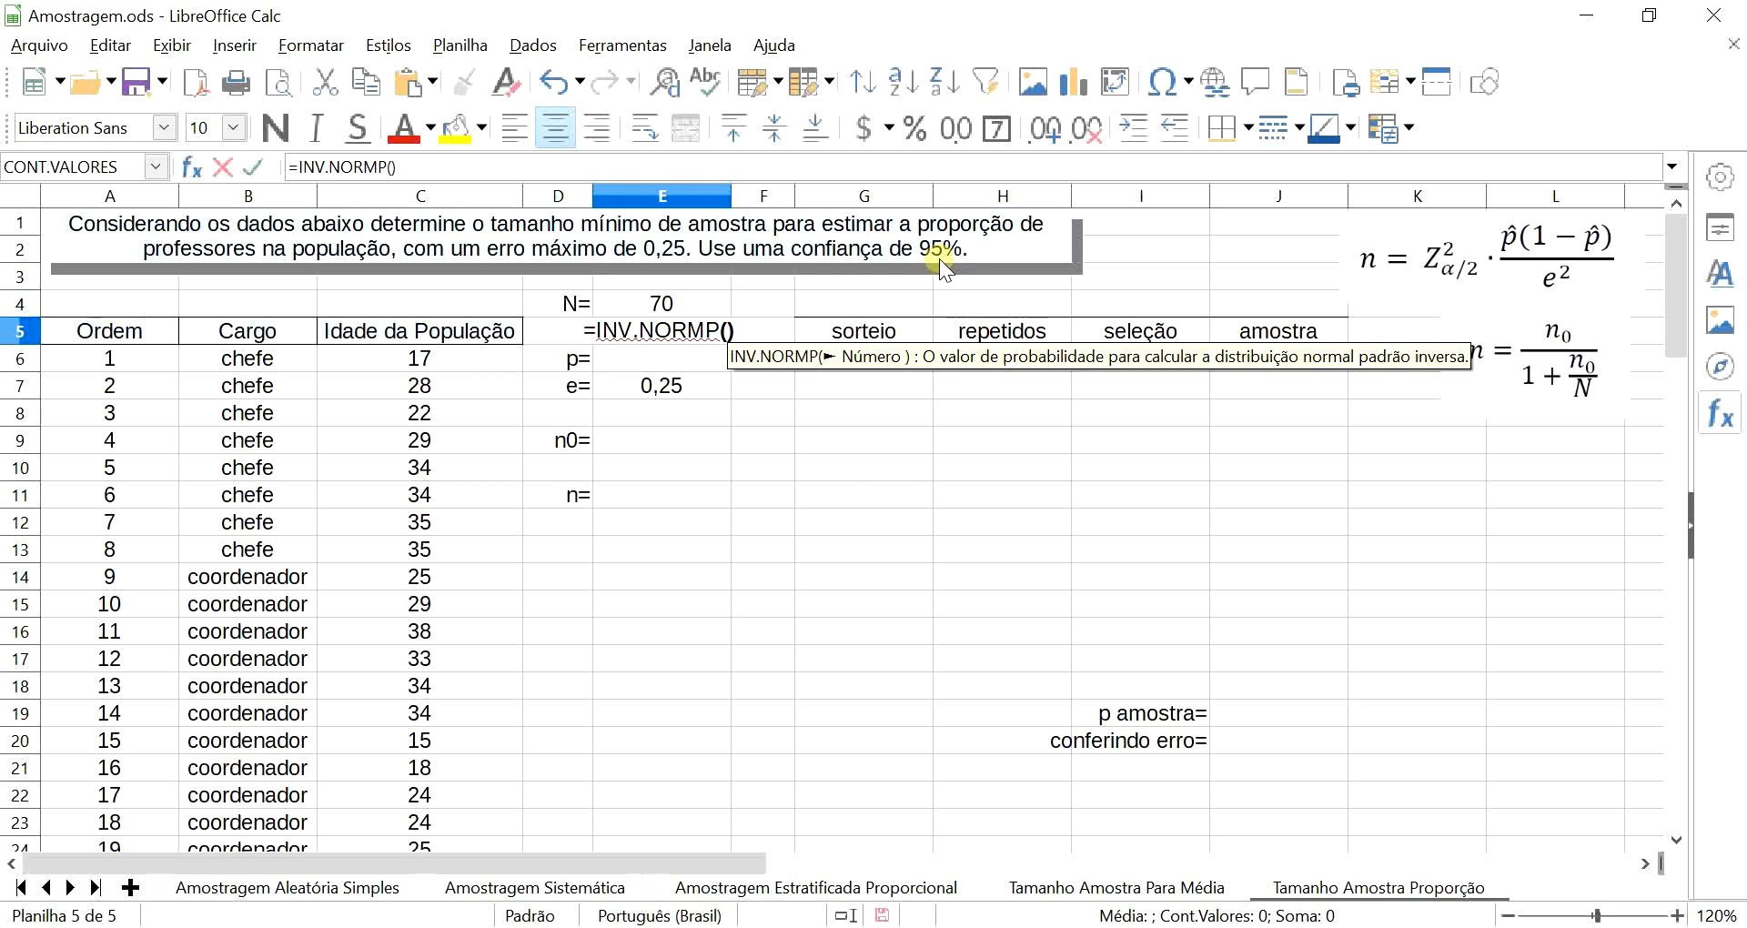
type("0,25")
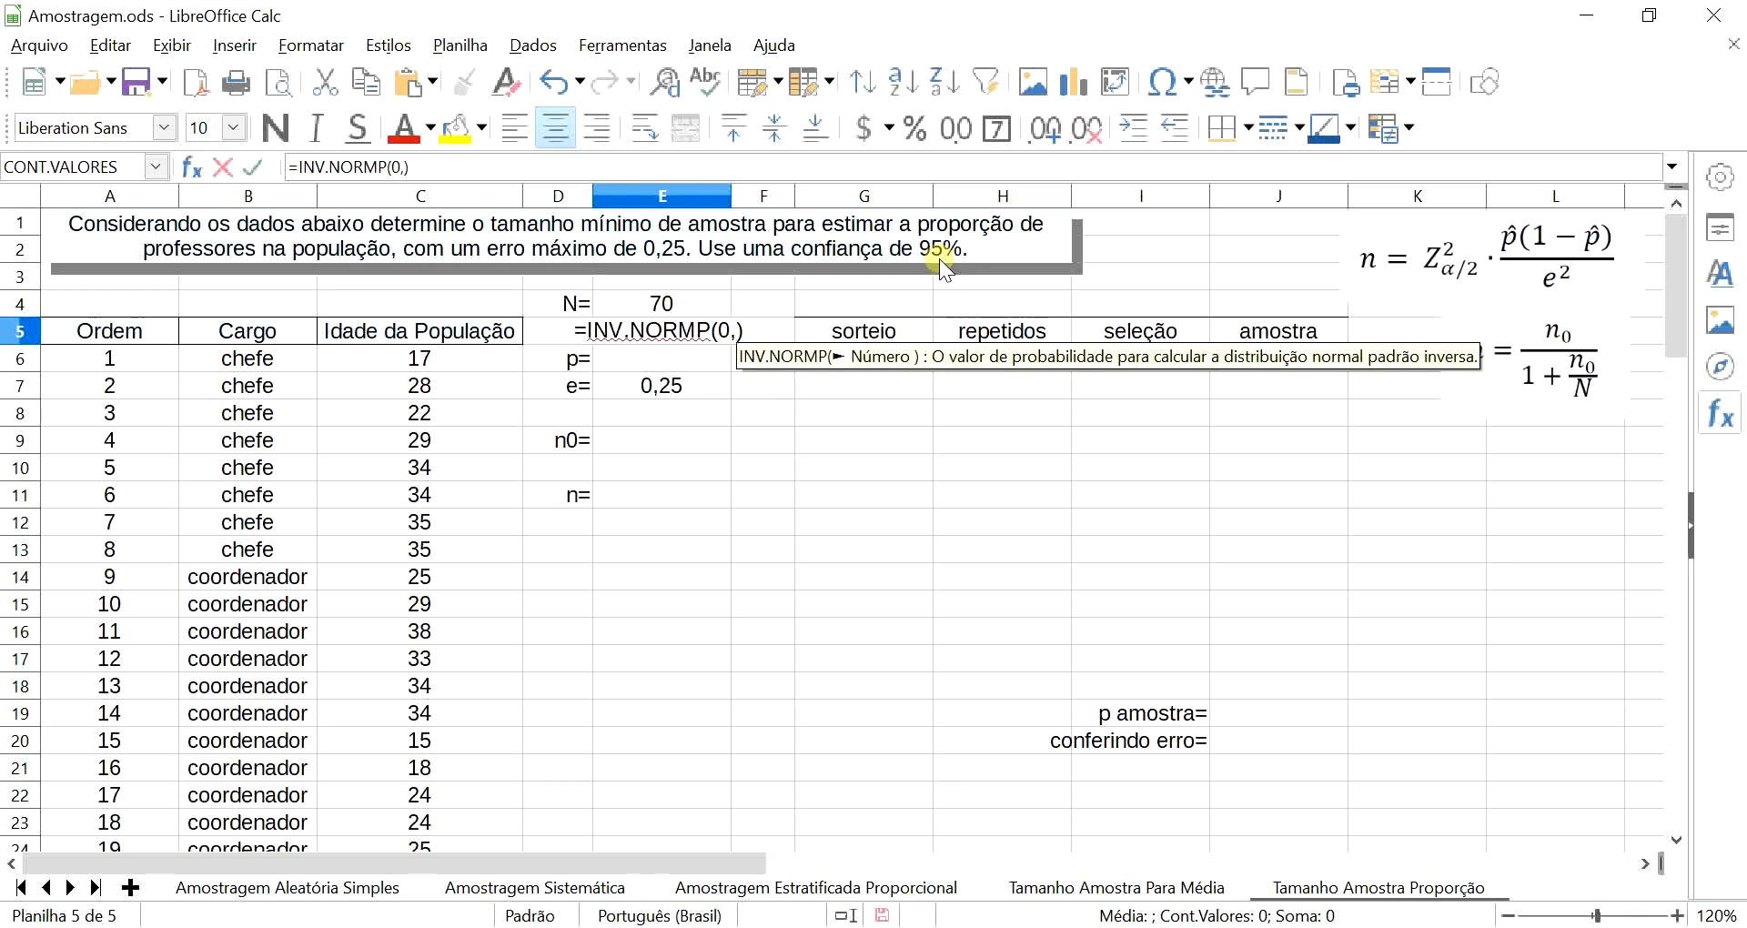
key("Left")
key("Left")
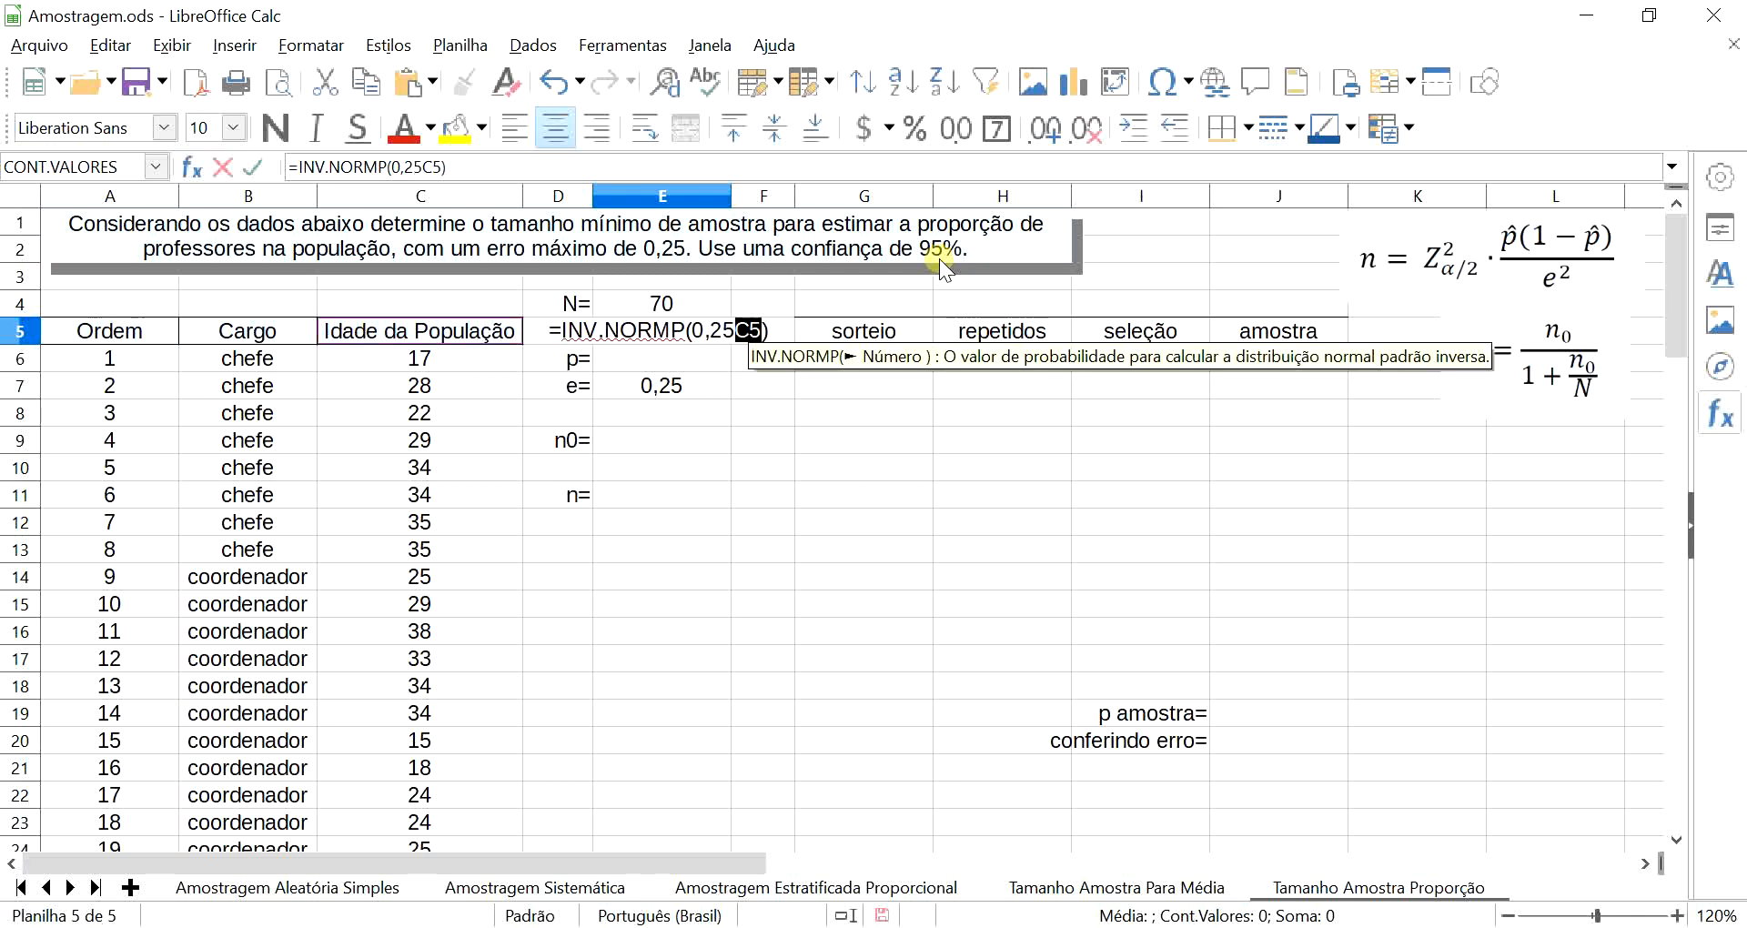
key("BackSpace")
key("BackSpace")
key("BackSpace")
key("BackSpace")
key("BackSpace")
key("BackSpace")
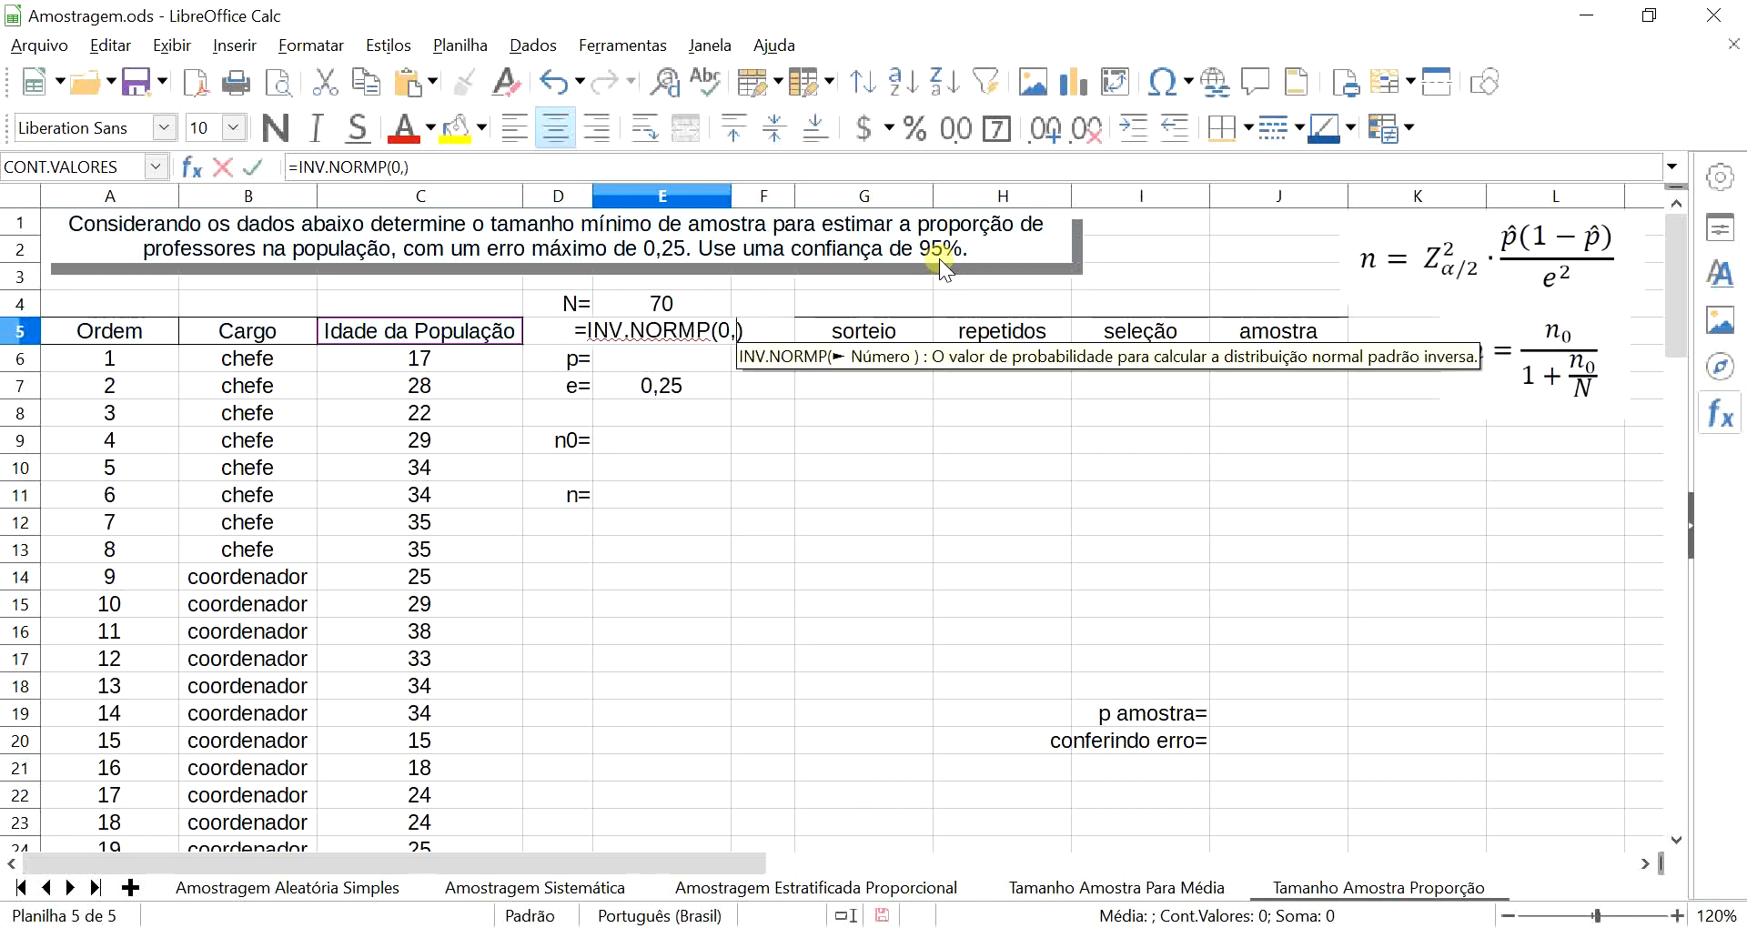
- Complete the Z formula in E5 as =INV.NORMP(0,025)
type("0,025")
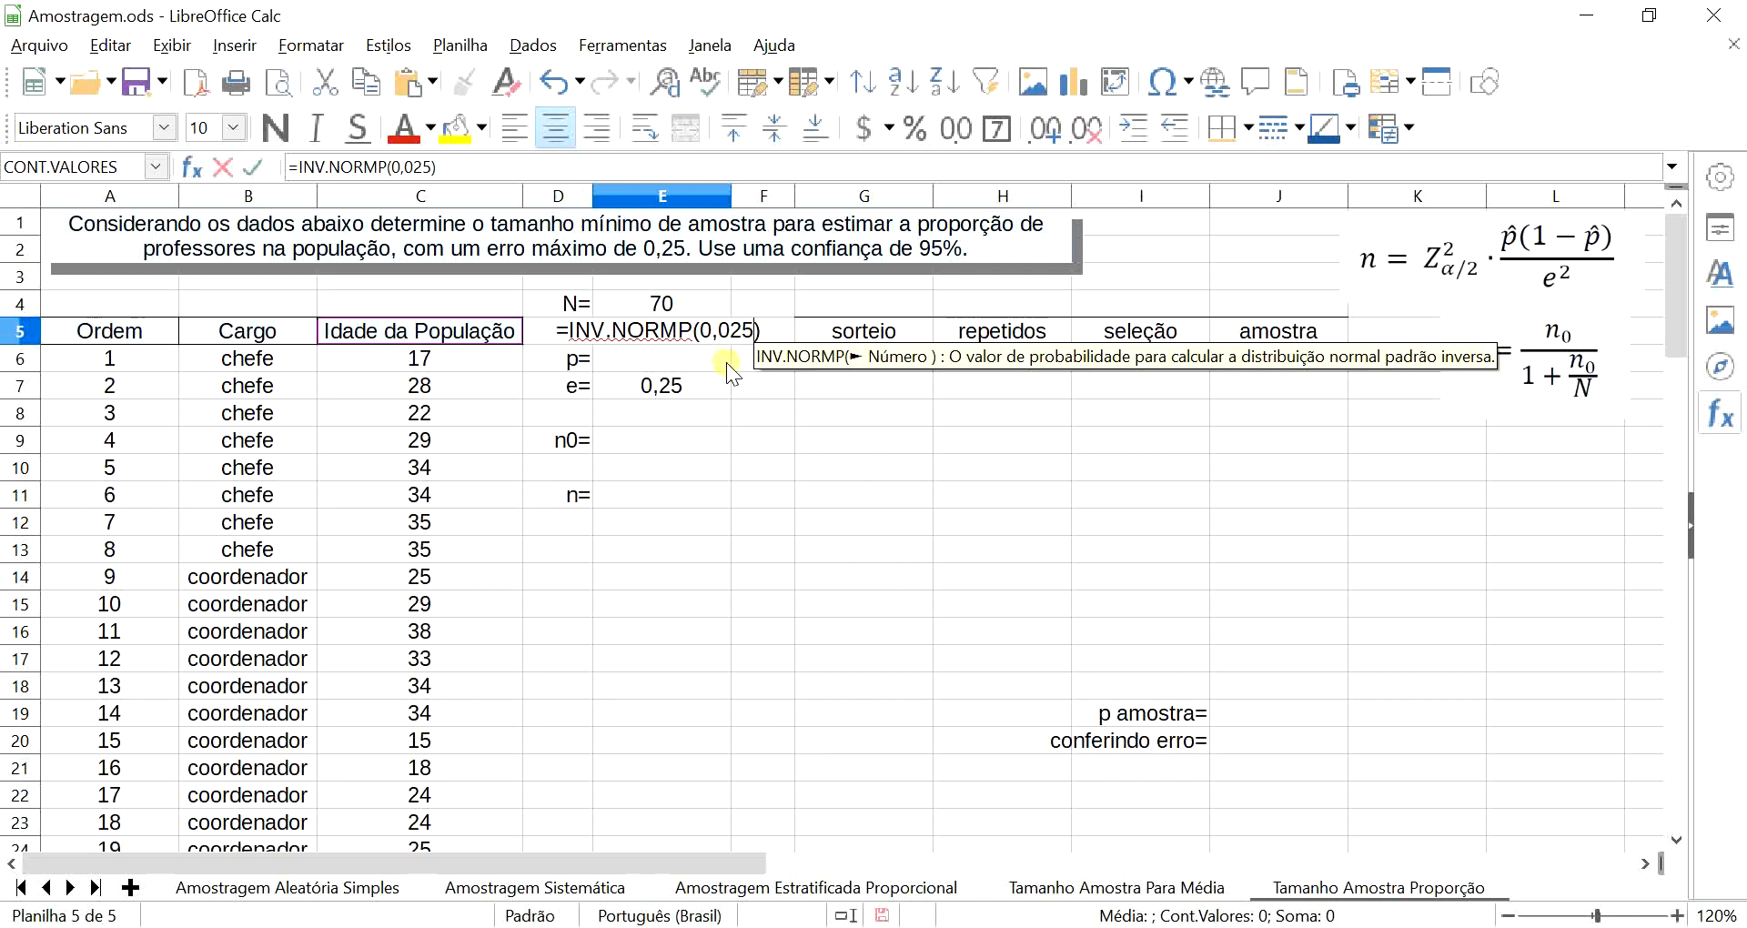
key("Return")
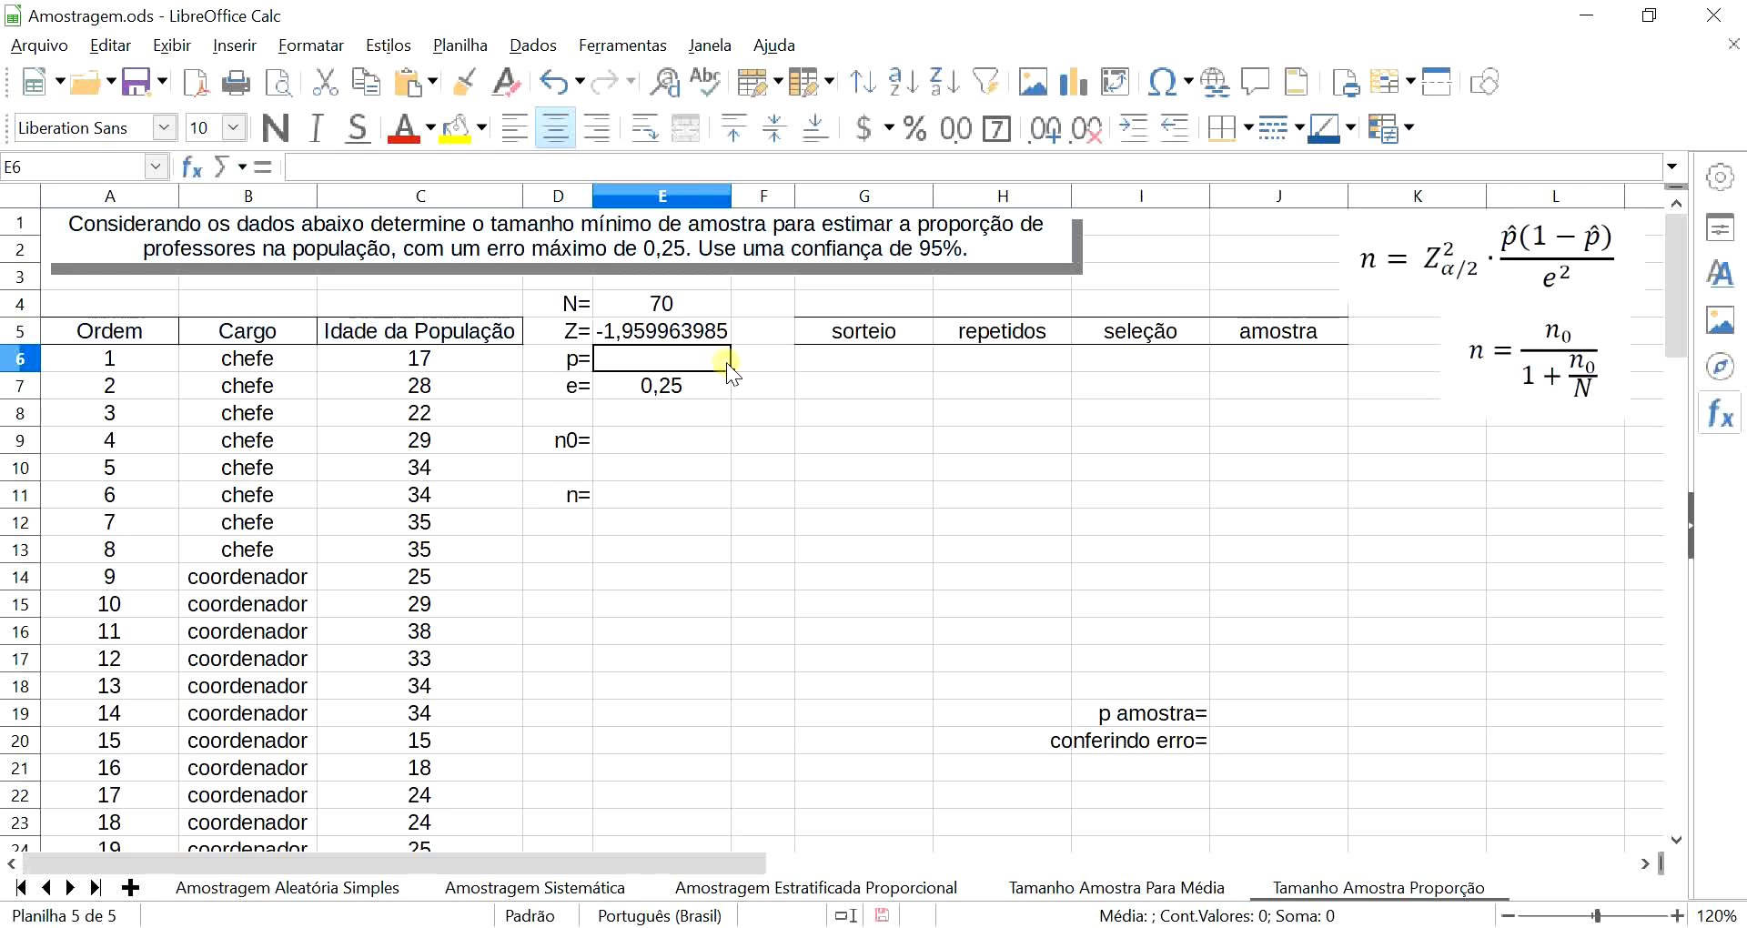
left_click(686, 336)
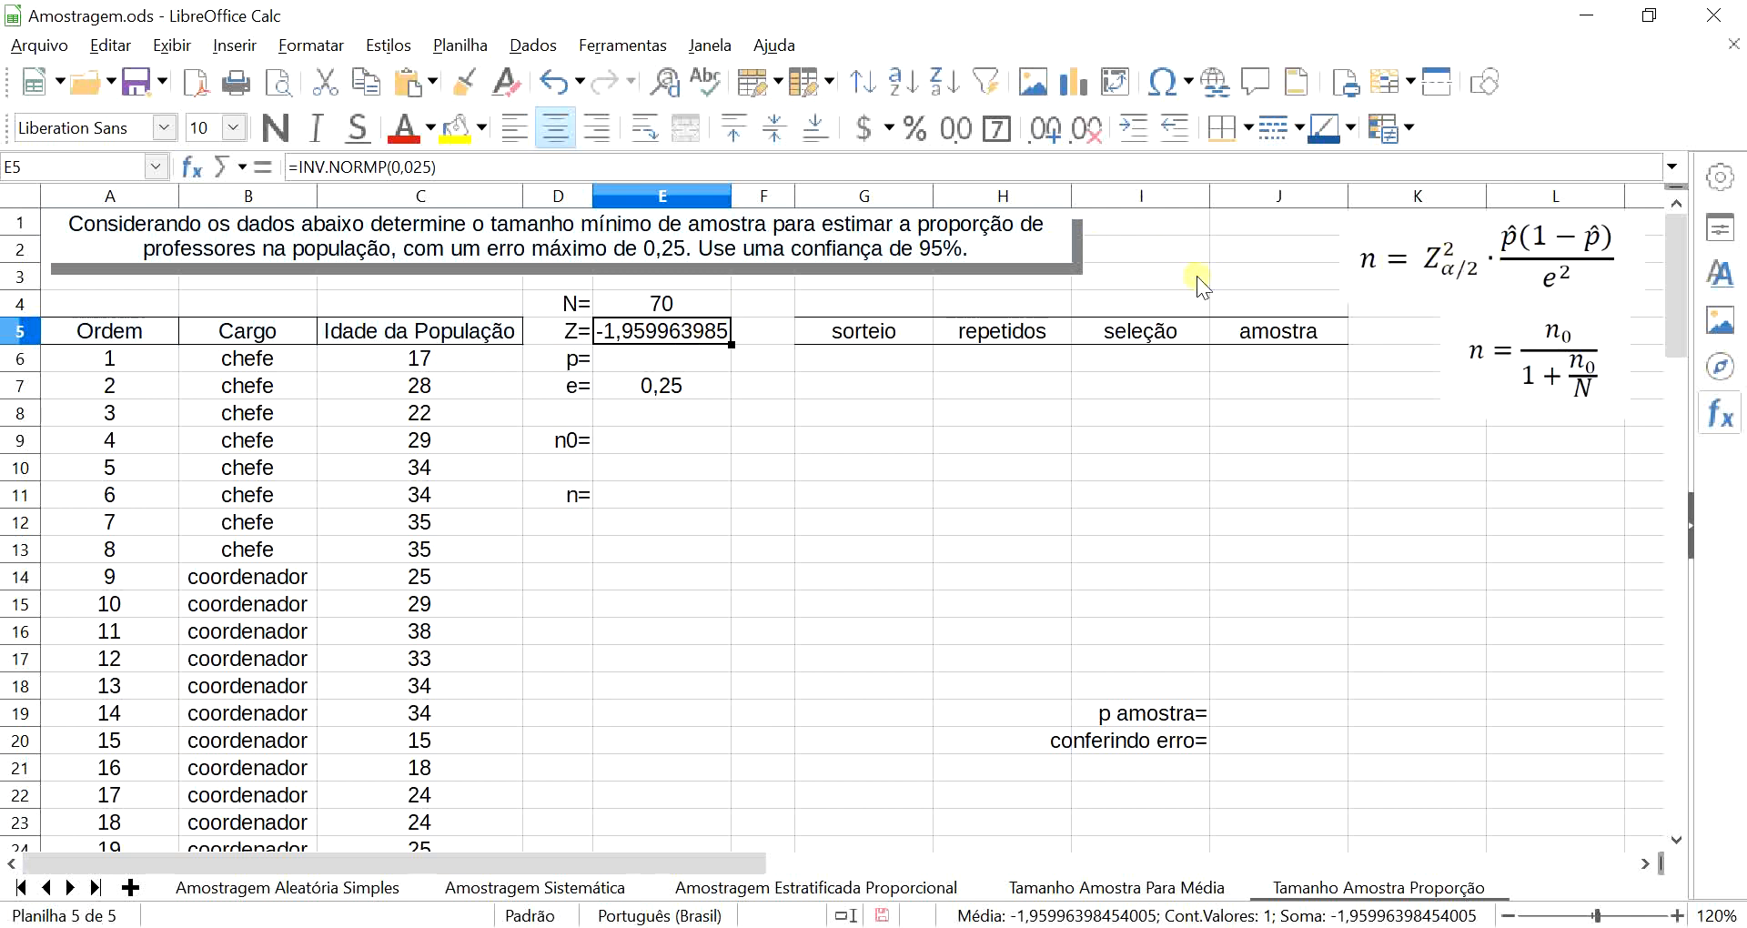
- Select all the professor entries in the Cargo column, B31:B75, to see how many there are
left_click(675, 356)
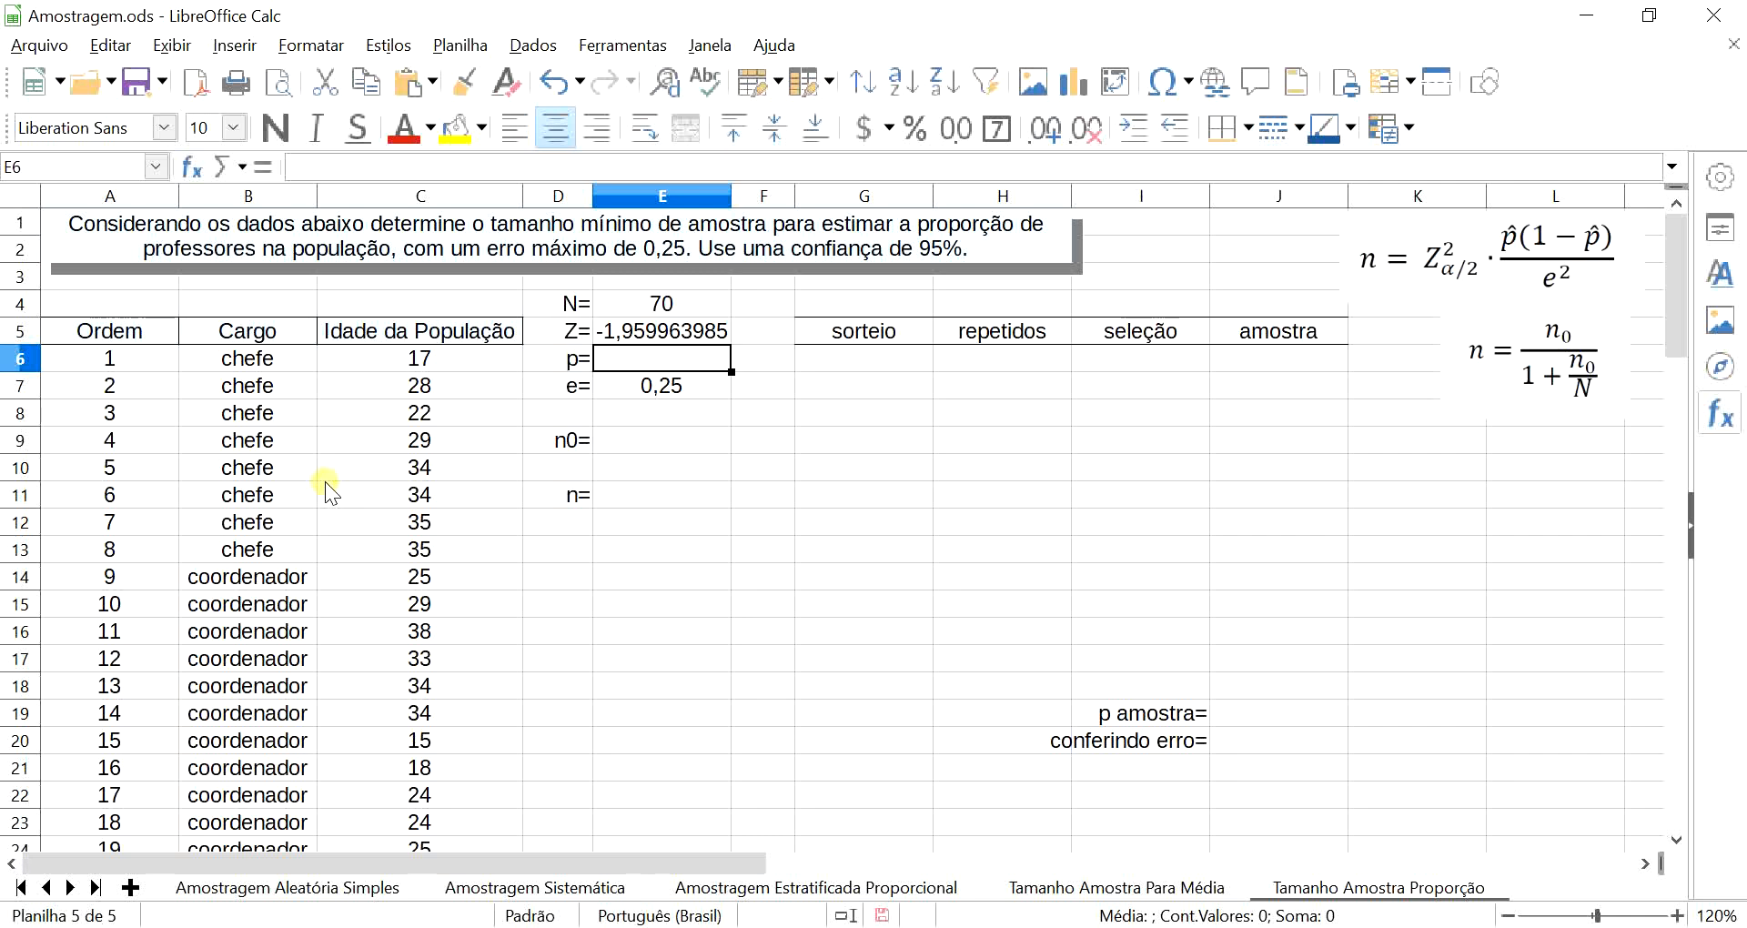
left_click(623, 364)
scroll(463, 450, "down", 7)
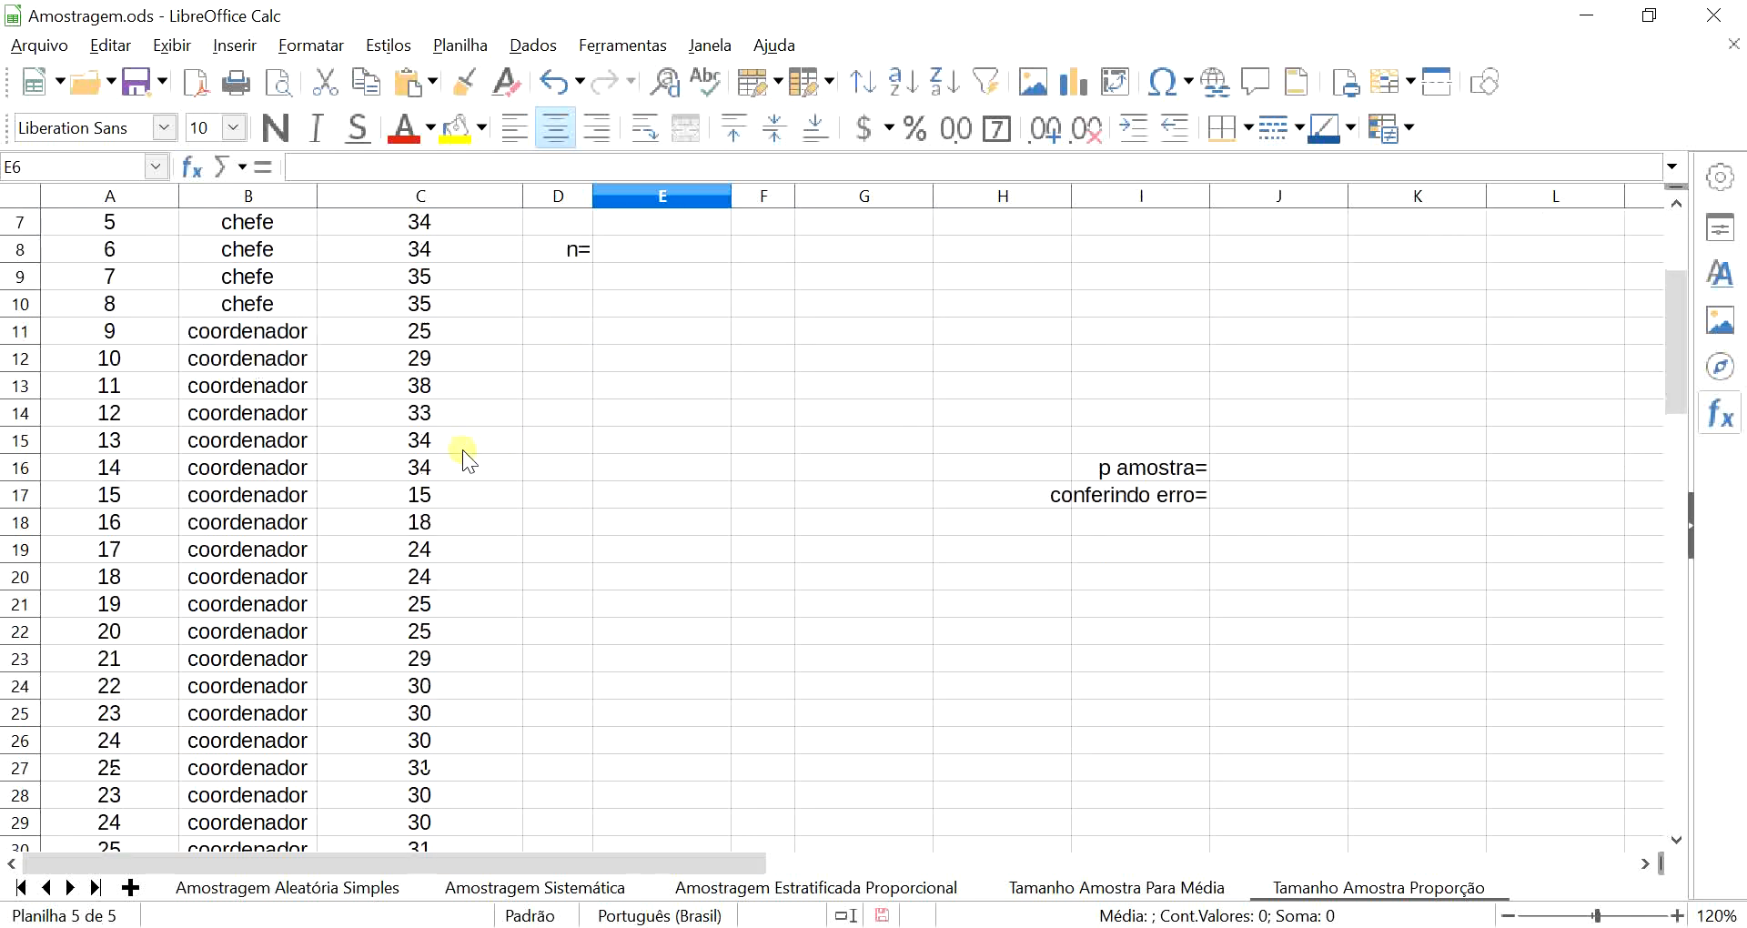
scroll(462, 449, "down", 1)
left_click_drag(233, 384, 286, 668)
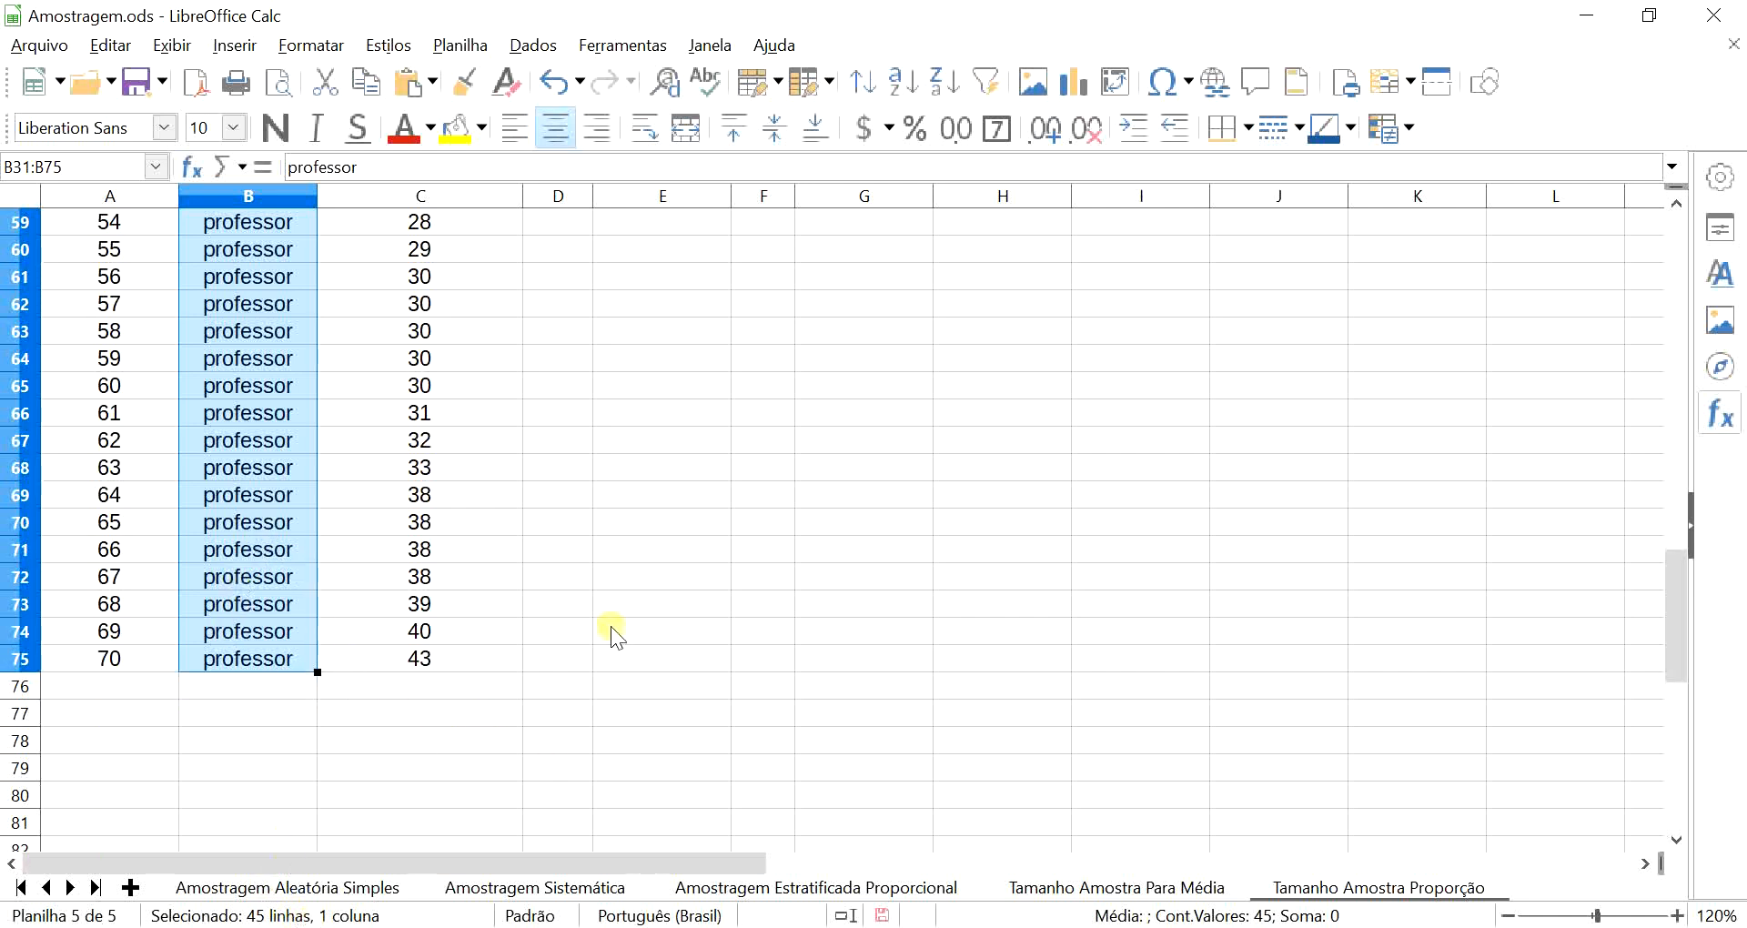
scroll(648, 553, "up", 11)
scroll(648, 554, "up", 8)
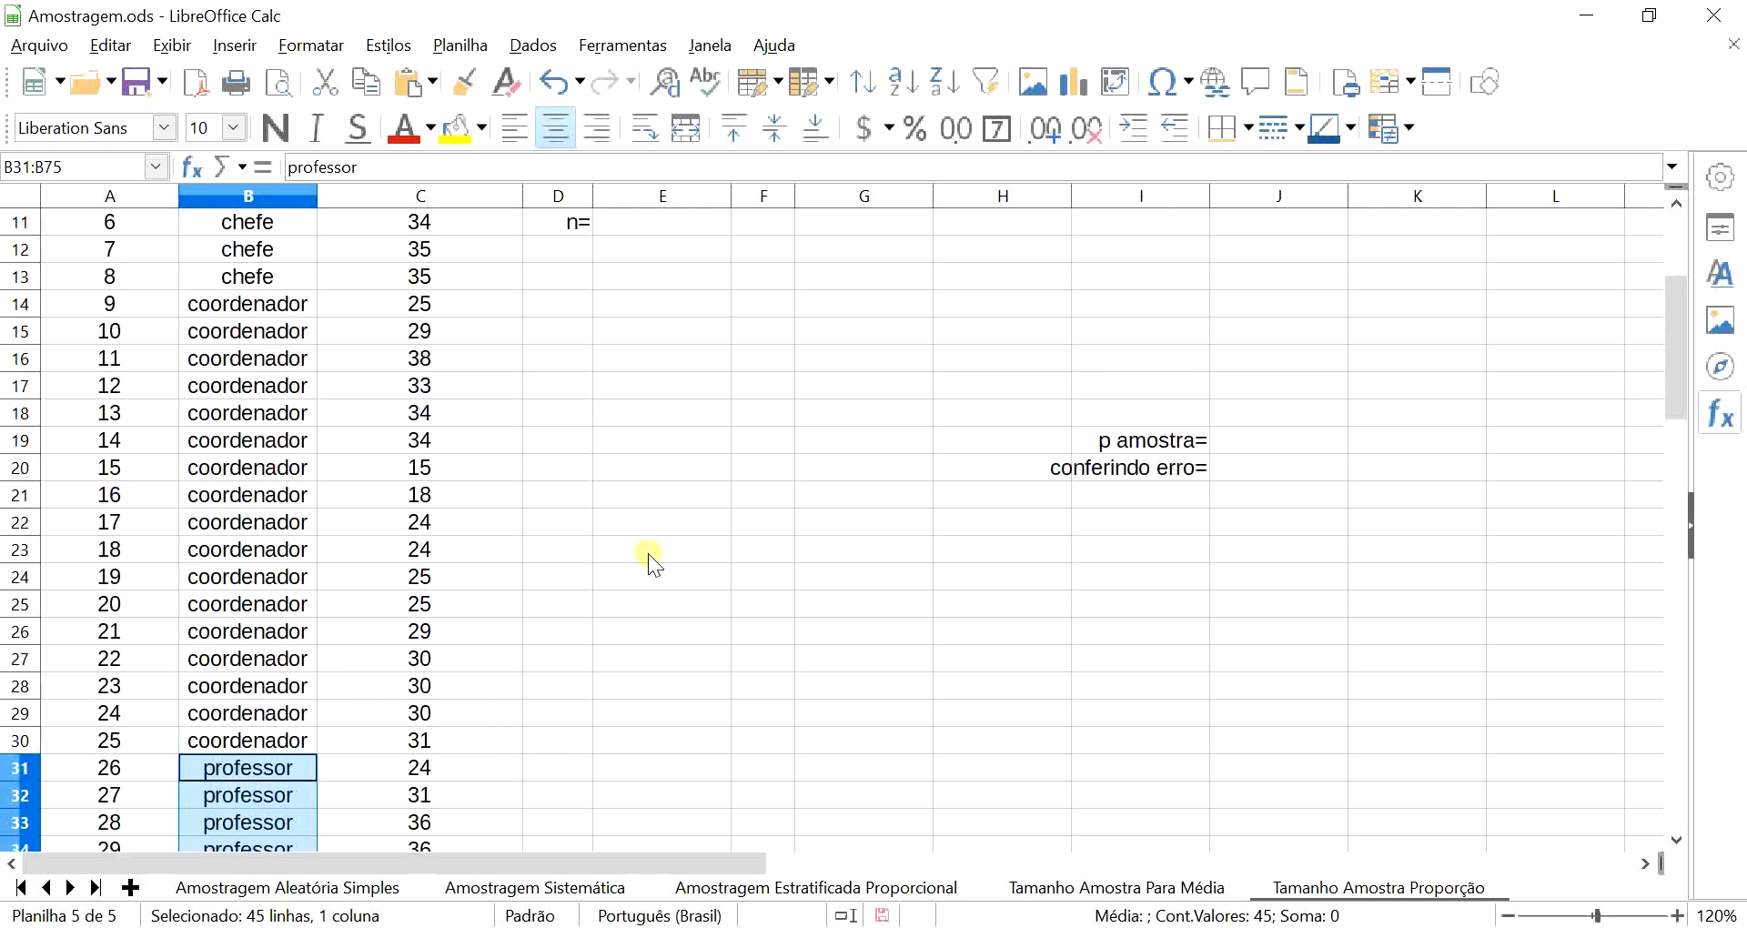
- Enter the proportion of professors in cell E6 (p) as =45/70
left_click(648, 361)
type("=4")
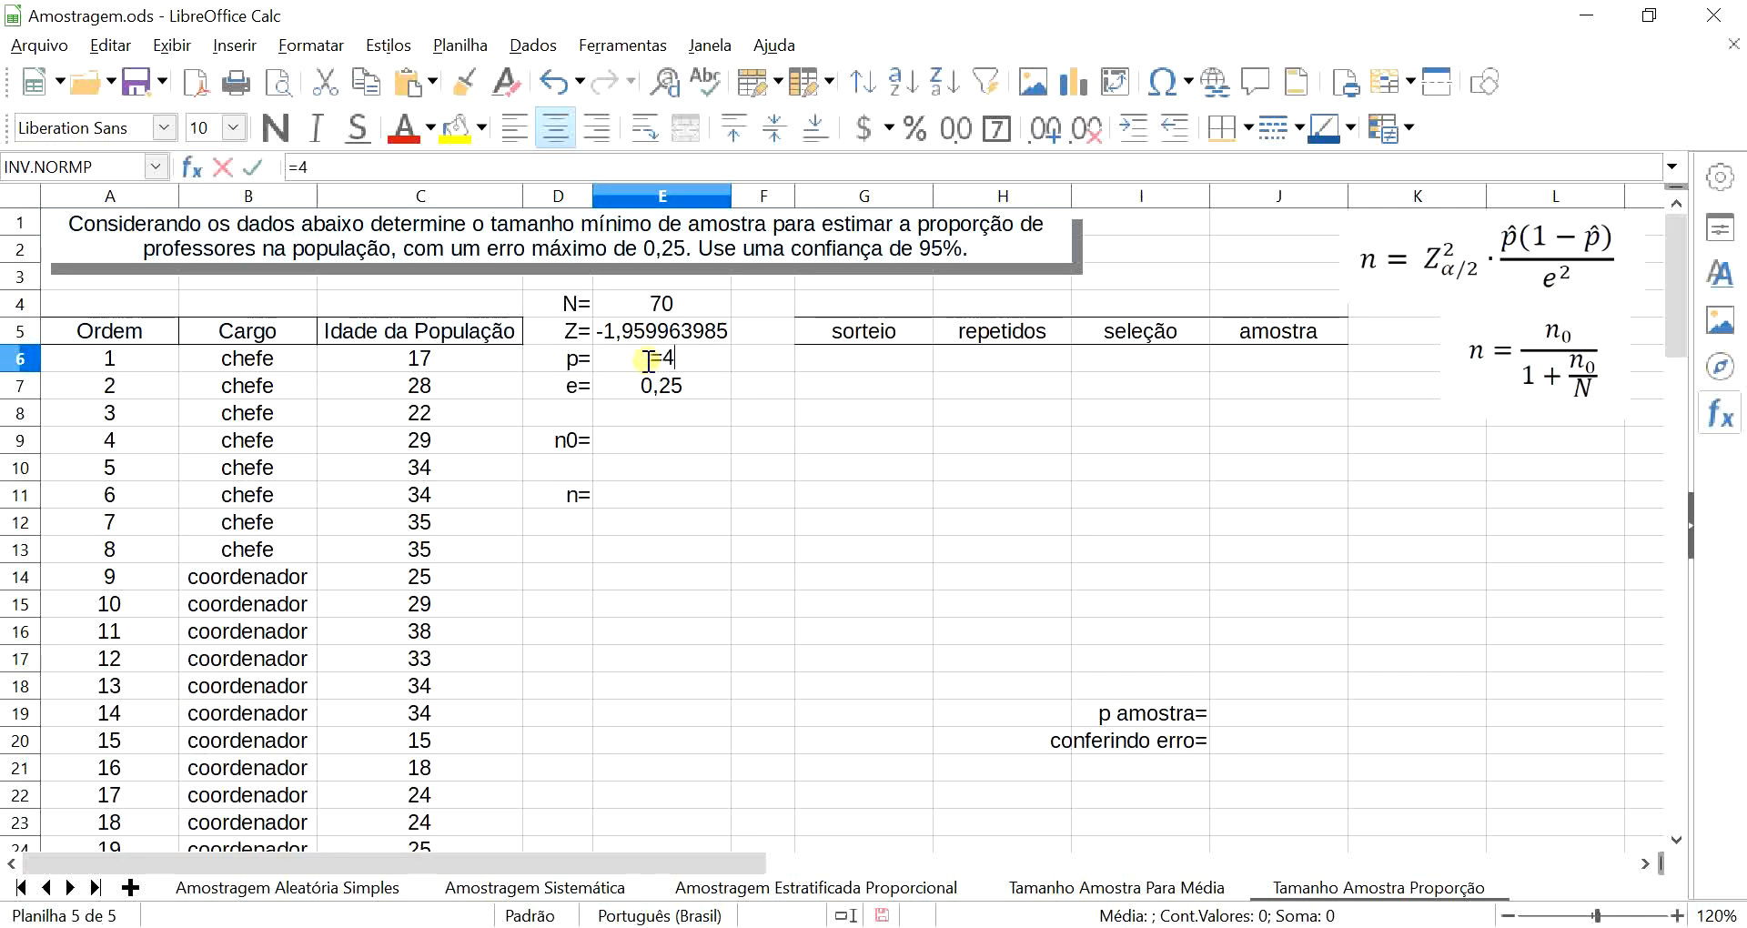
type("5/70")
key("Return")
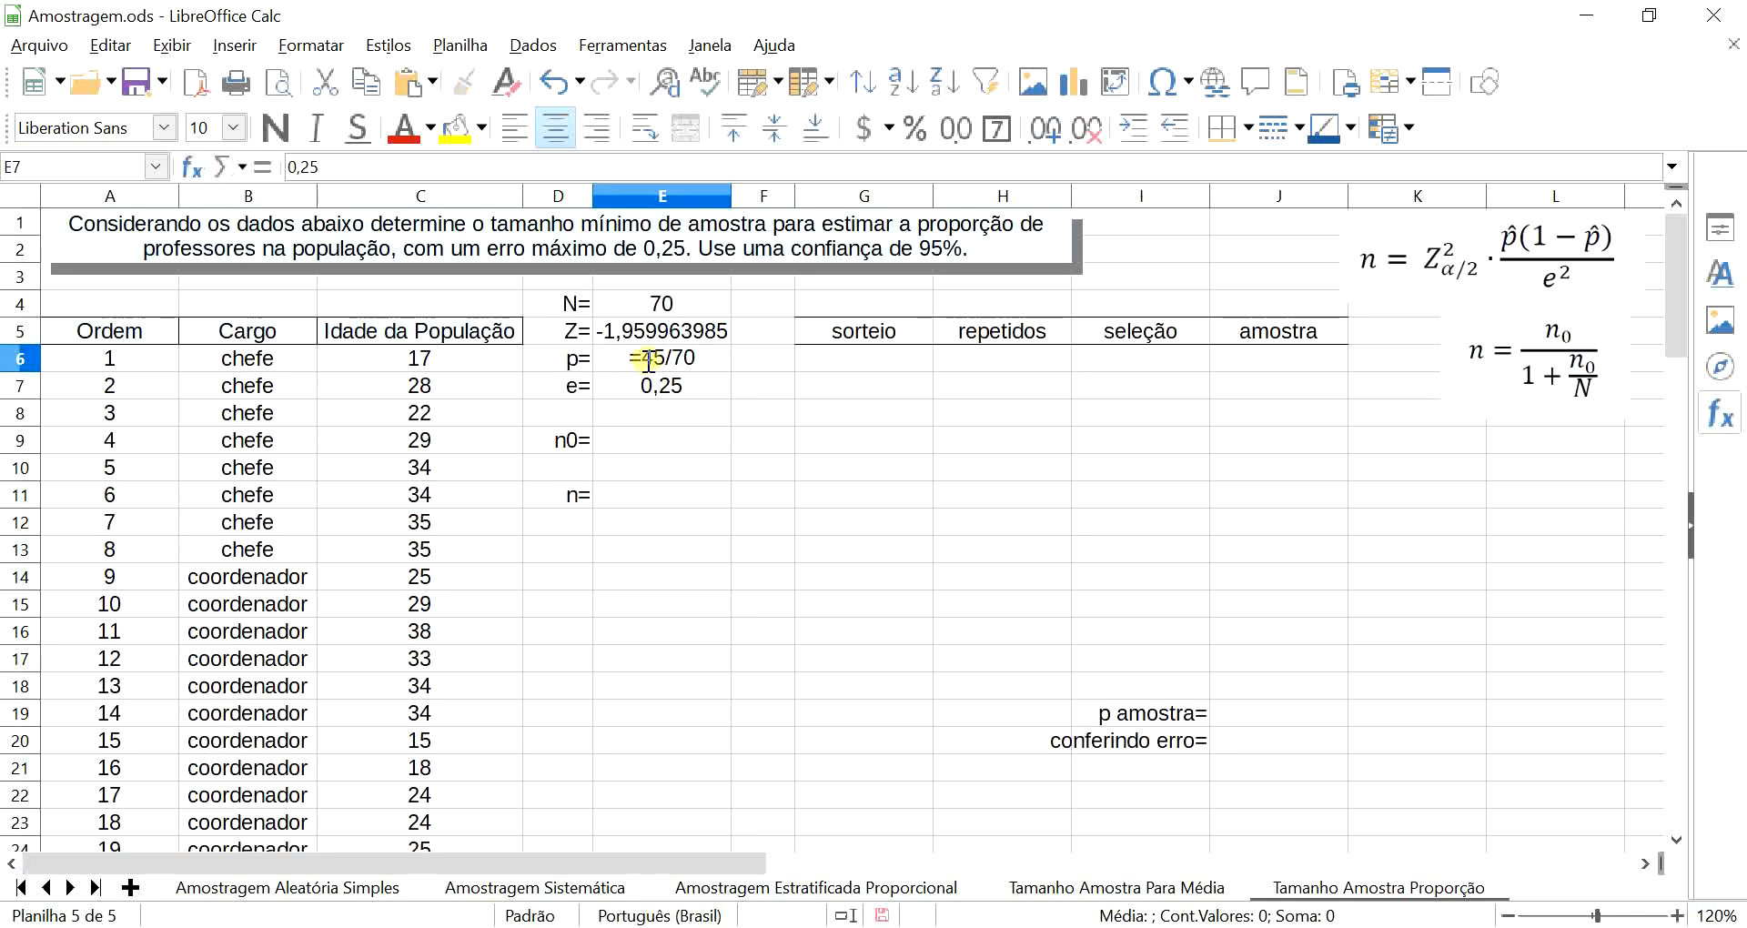
left_click(678, 359)
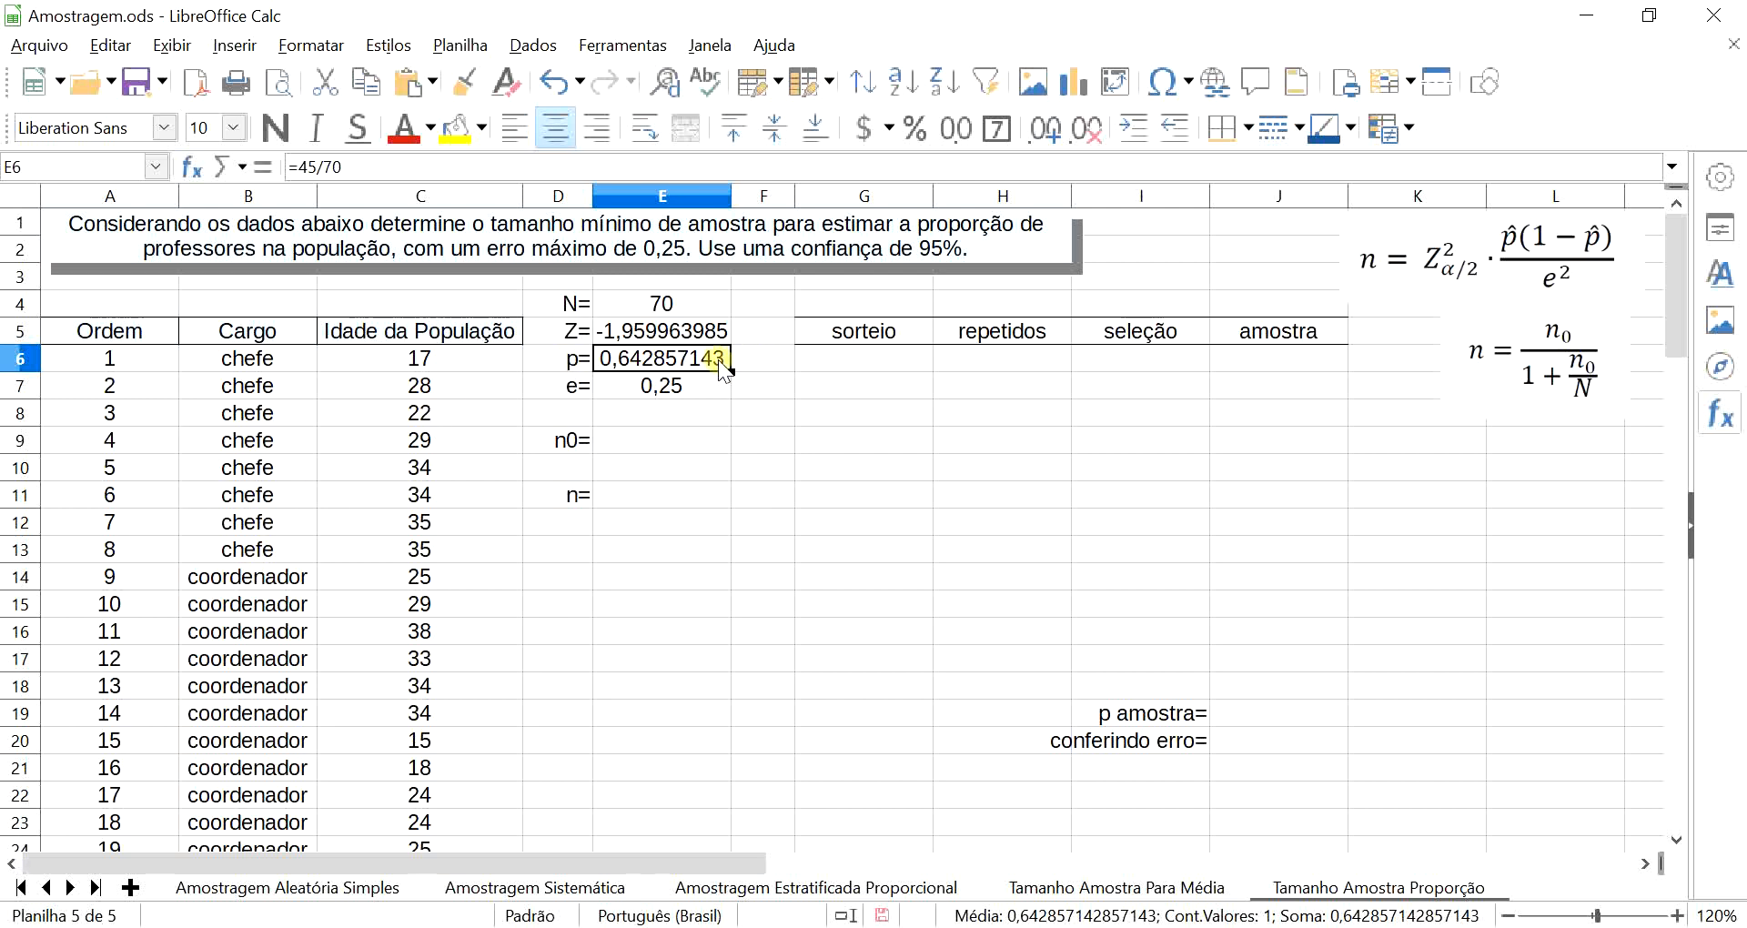
- Begin the n0 formula in cell E9 with the squared Z value as a factor, =(E5^2)*
left_click(620, 445)
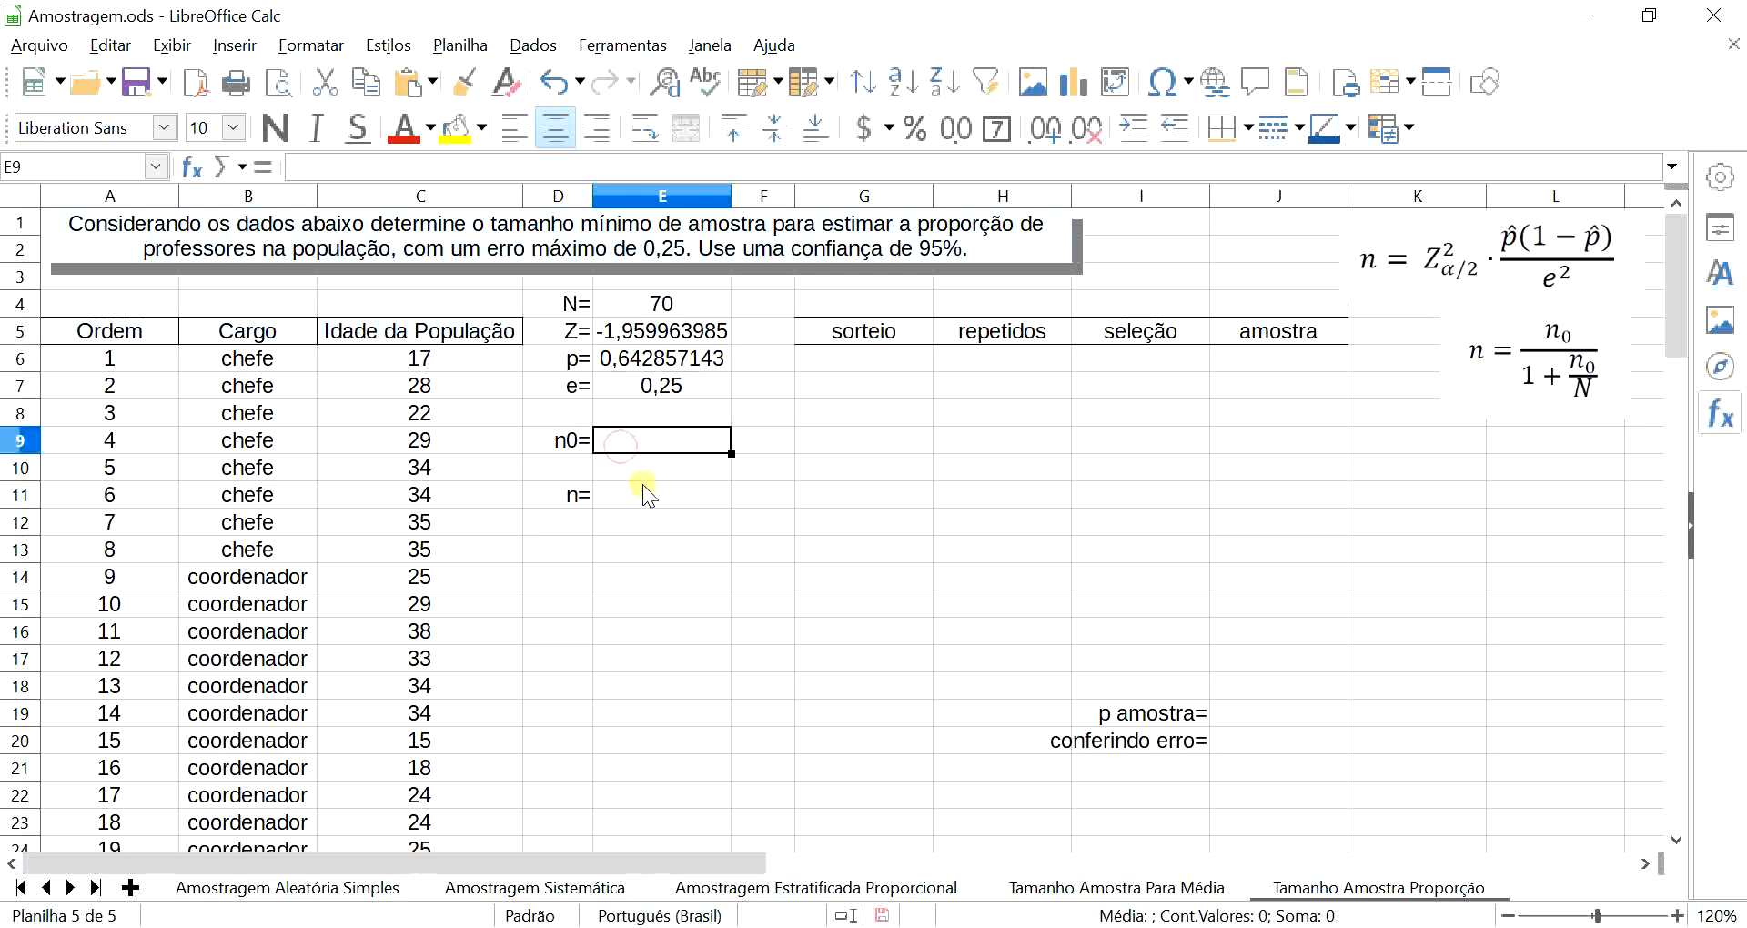
type("=")
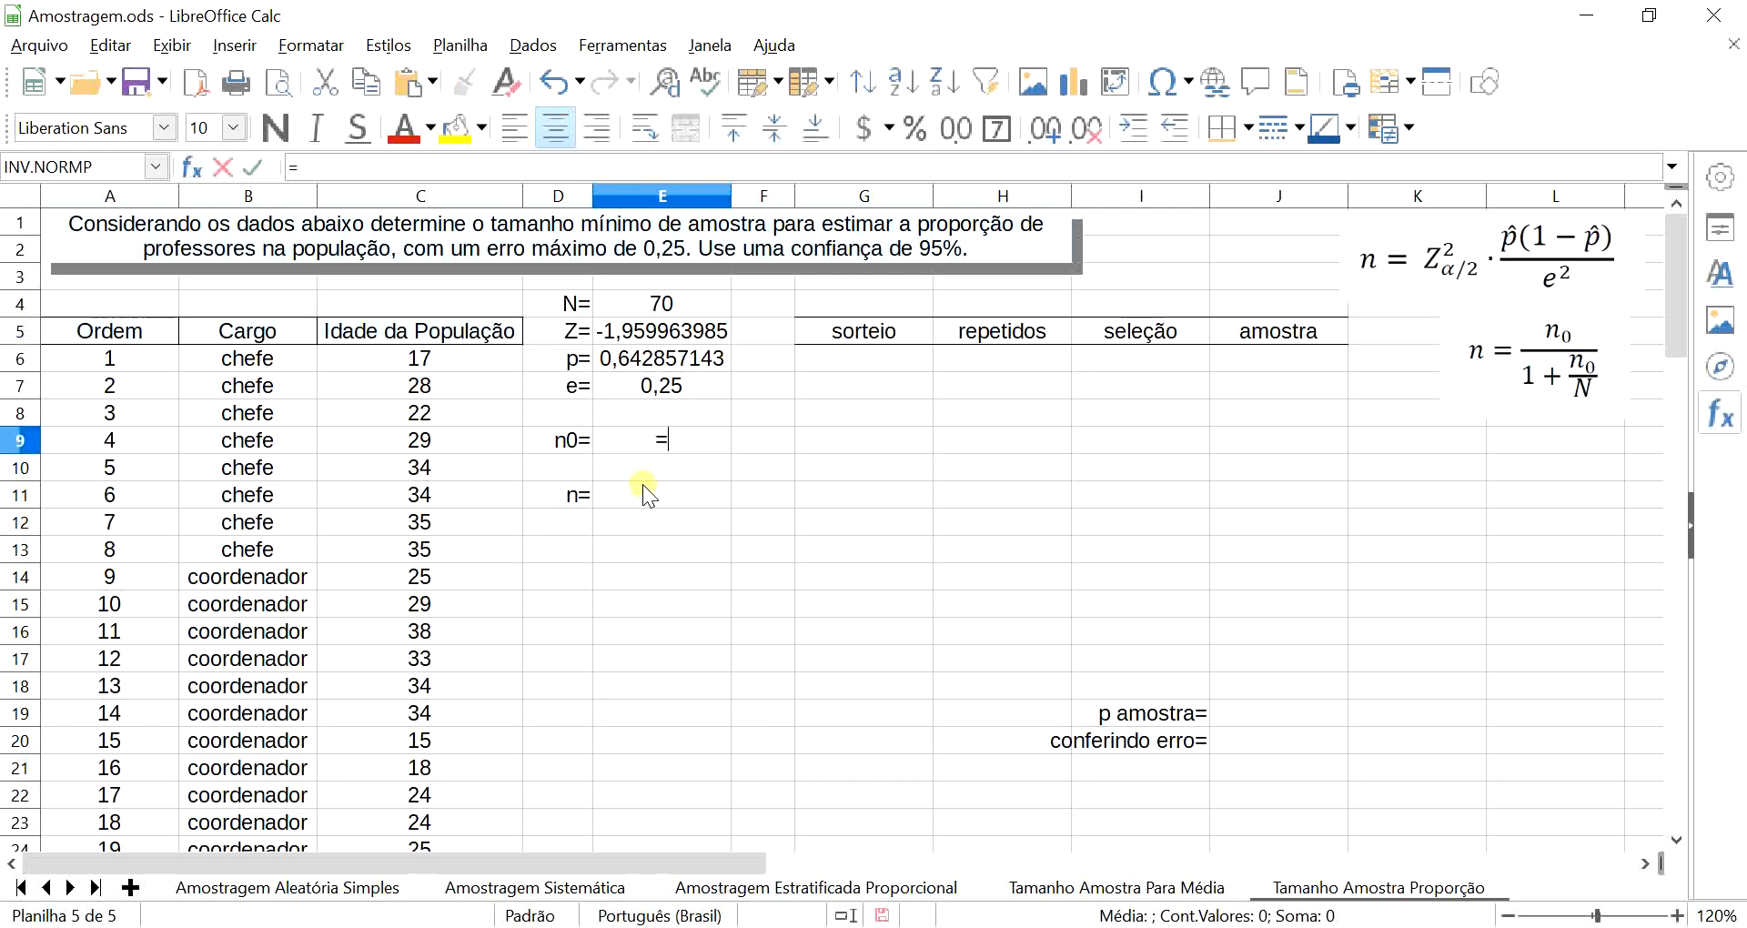
type("()")
key("Left")
left_click(641, 337)
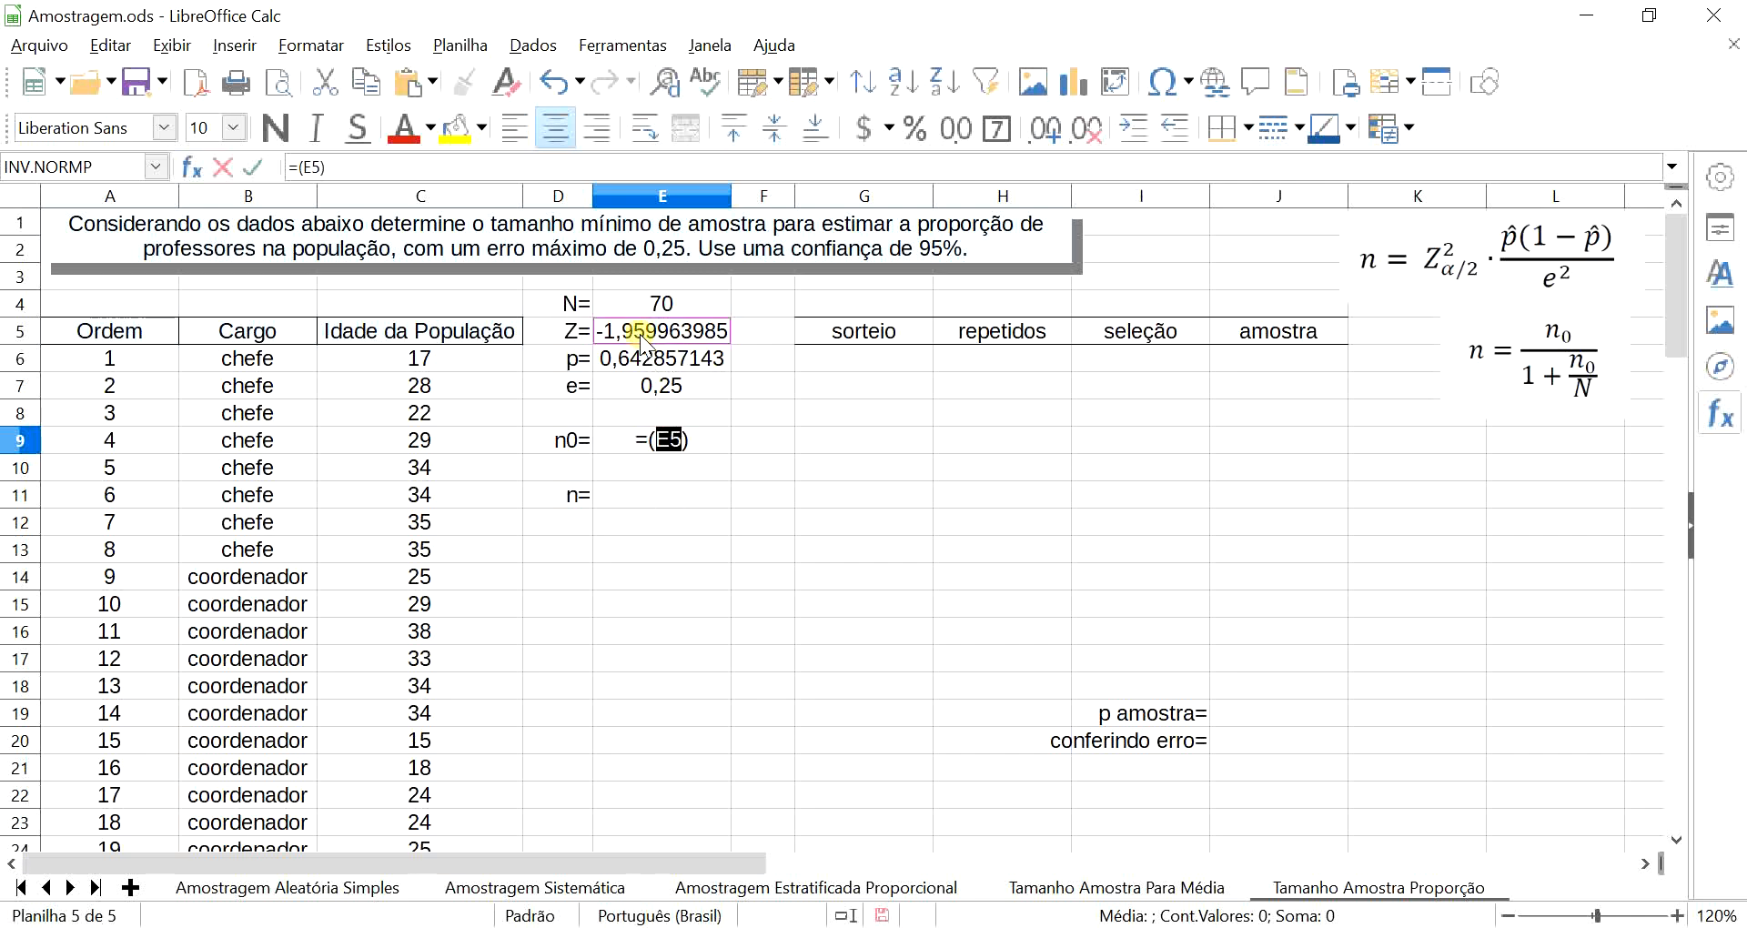
type("^2")
key("Right")
type("*")
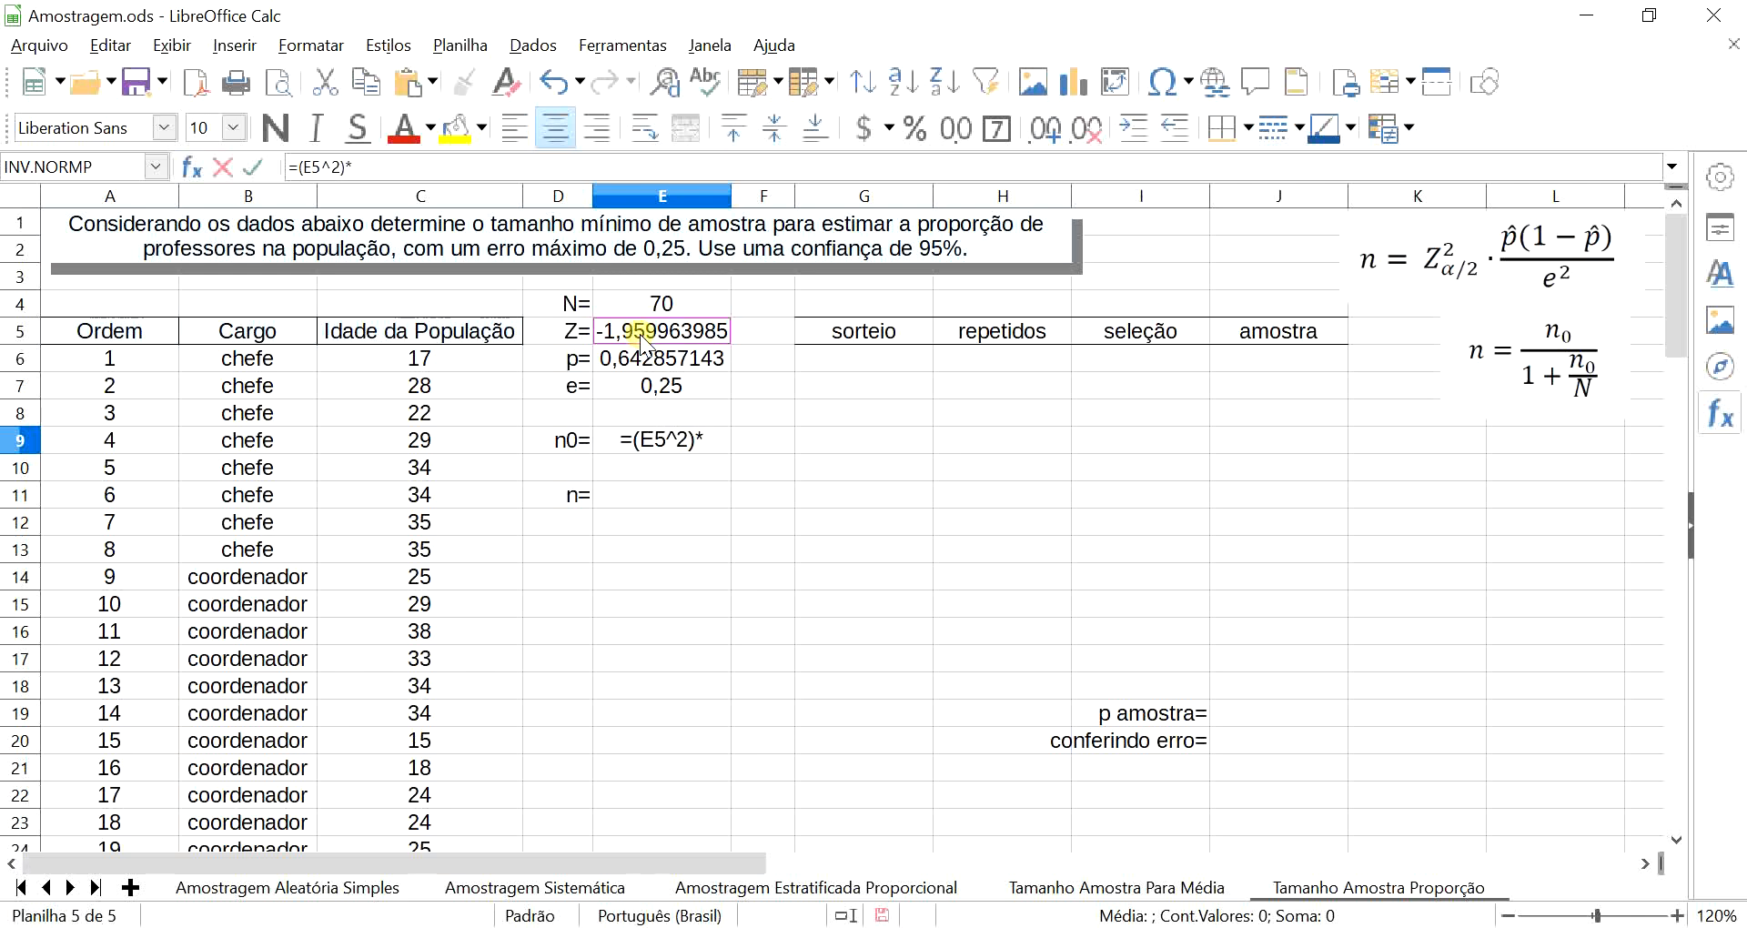
- Add a parenthesised fraction to the n0 formula with an empty numerator and the squared error (E7^2) as denominator
type("()")
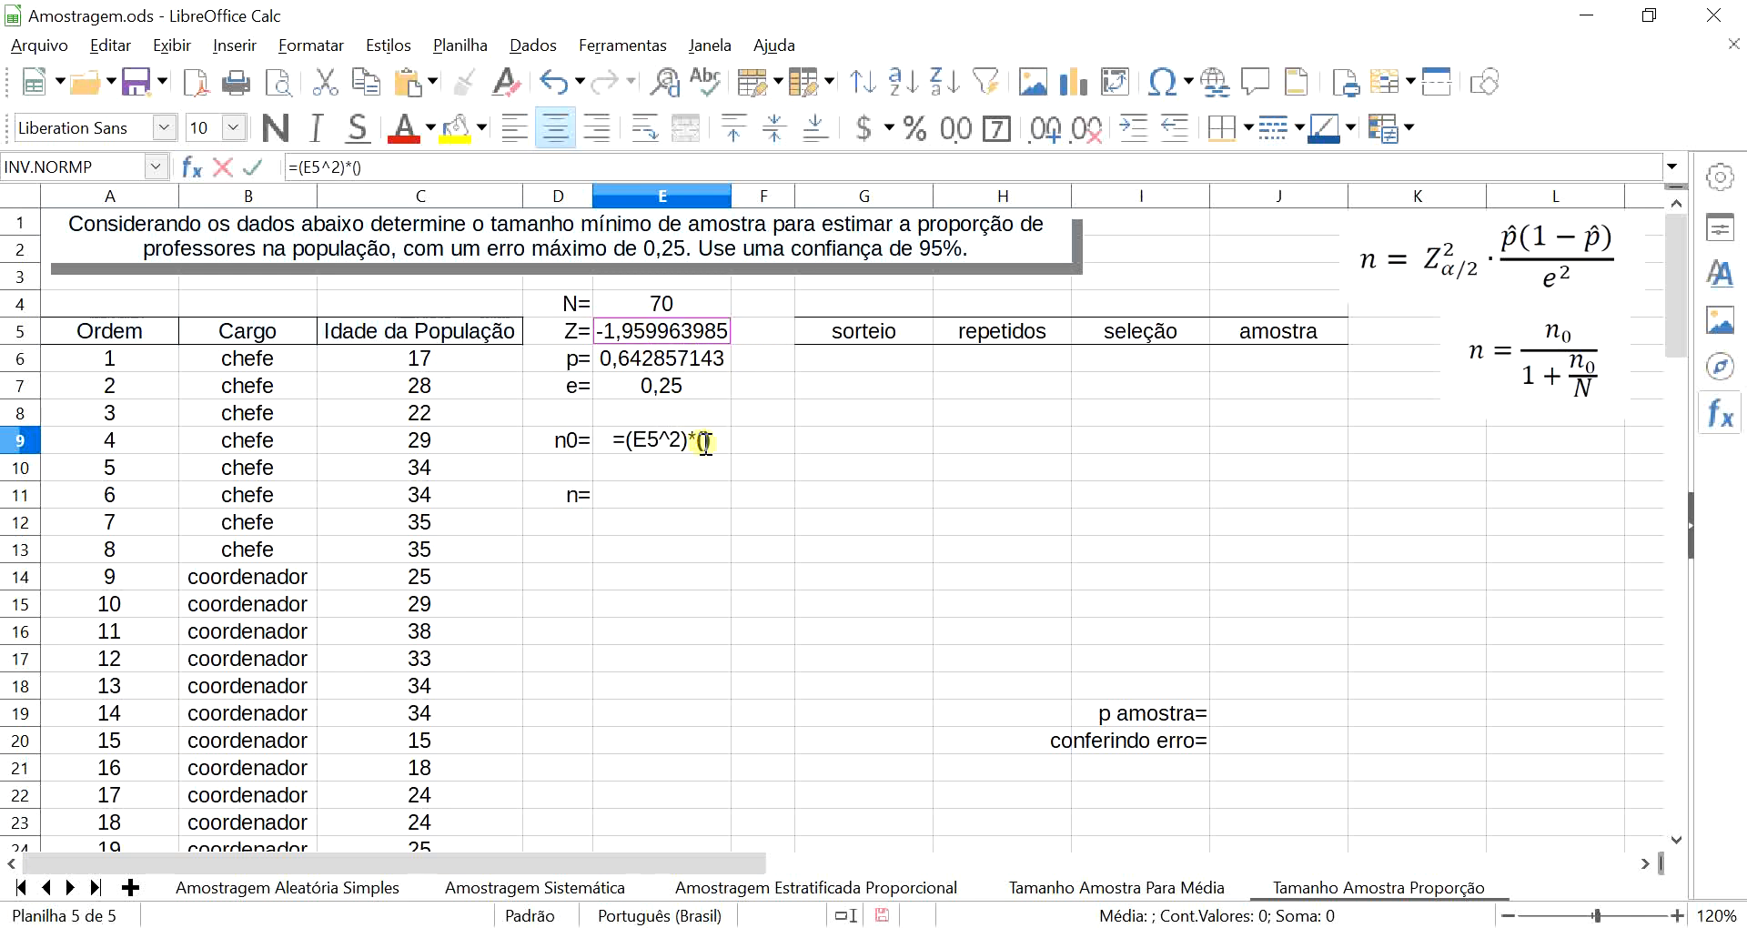
type("()/")
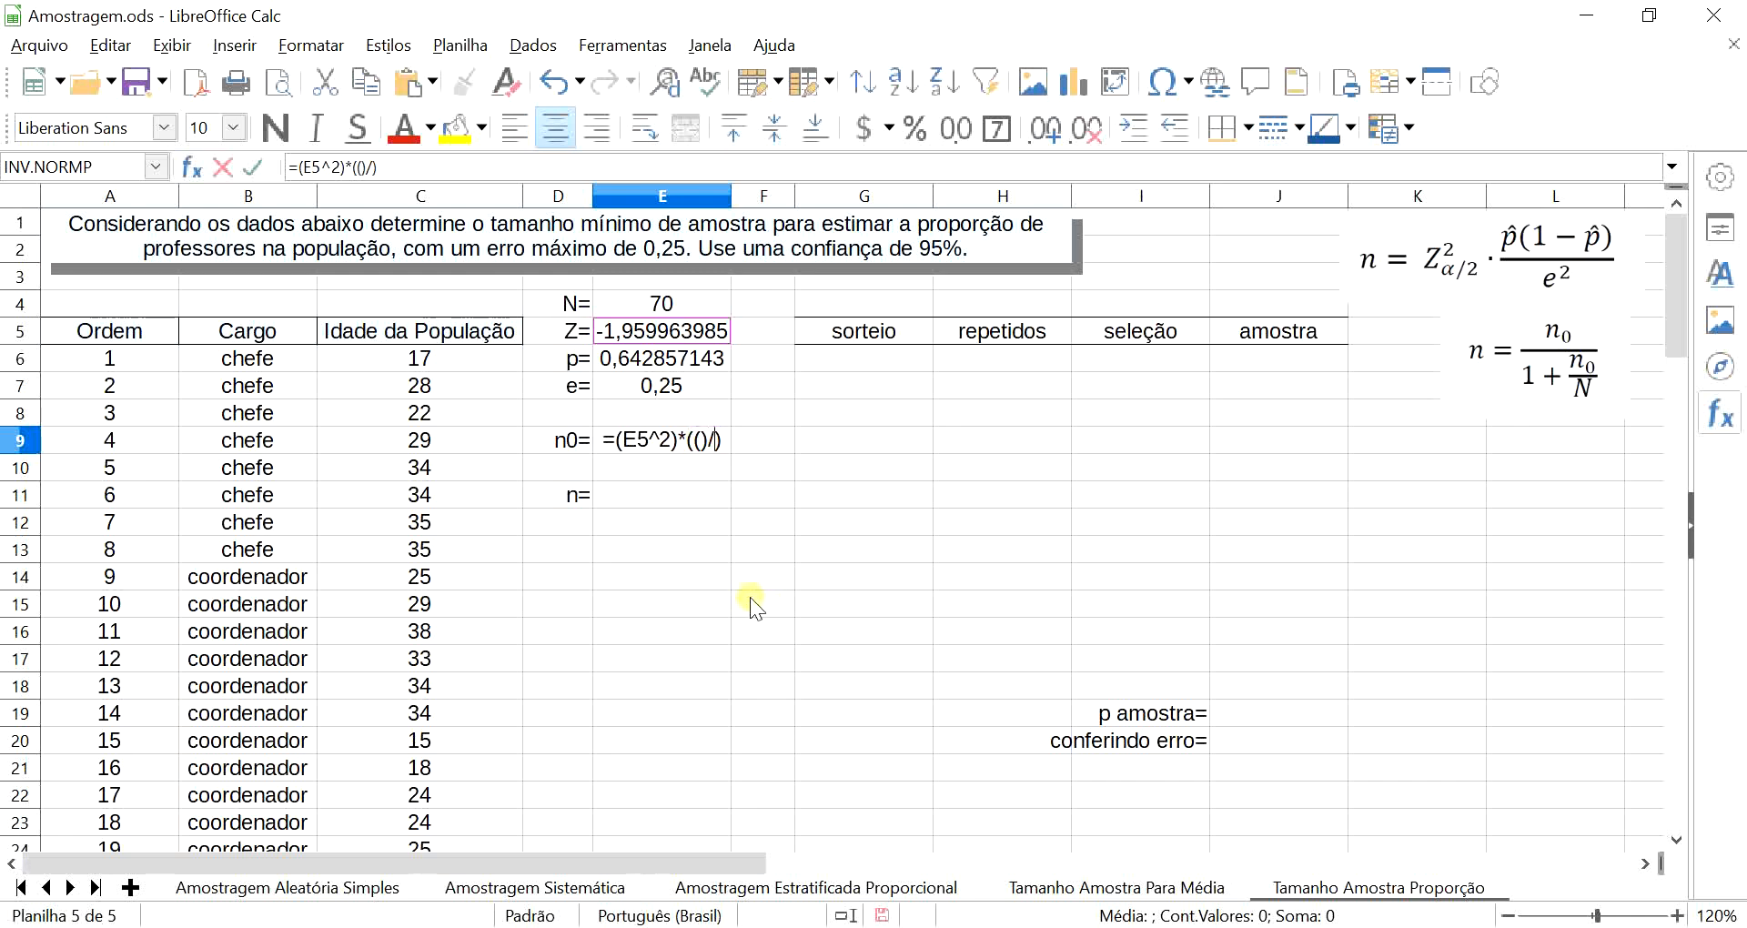
type("()")
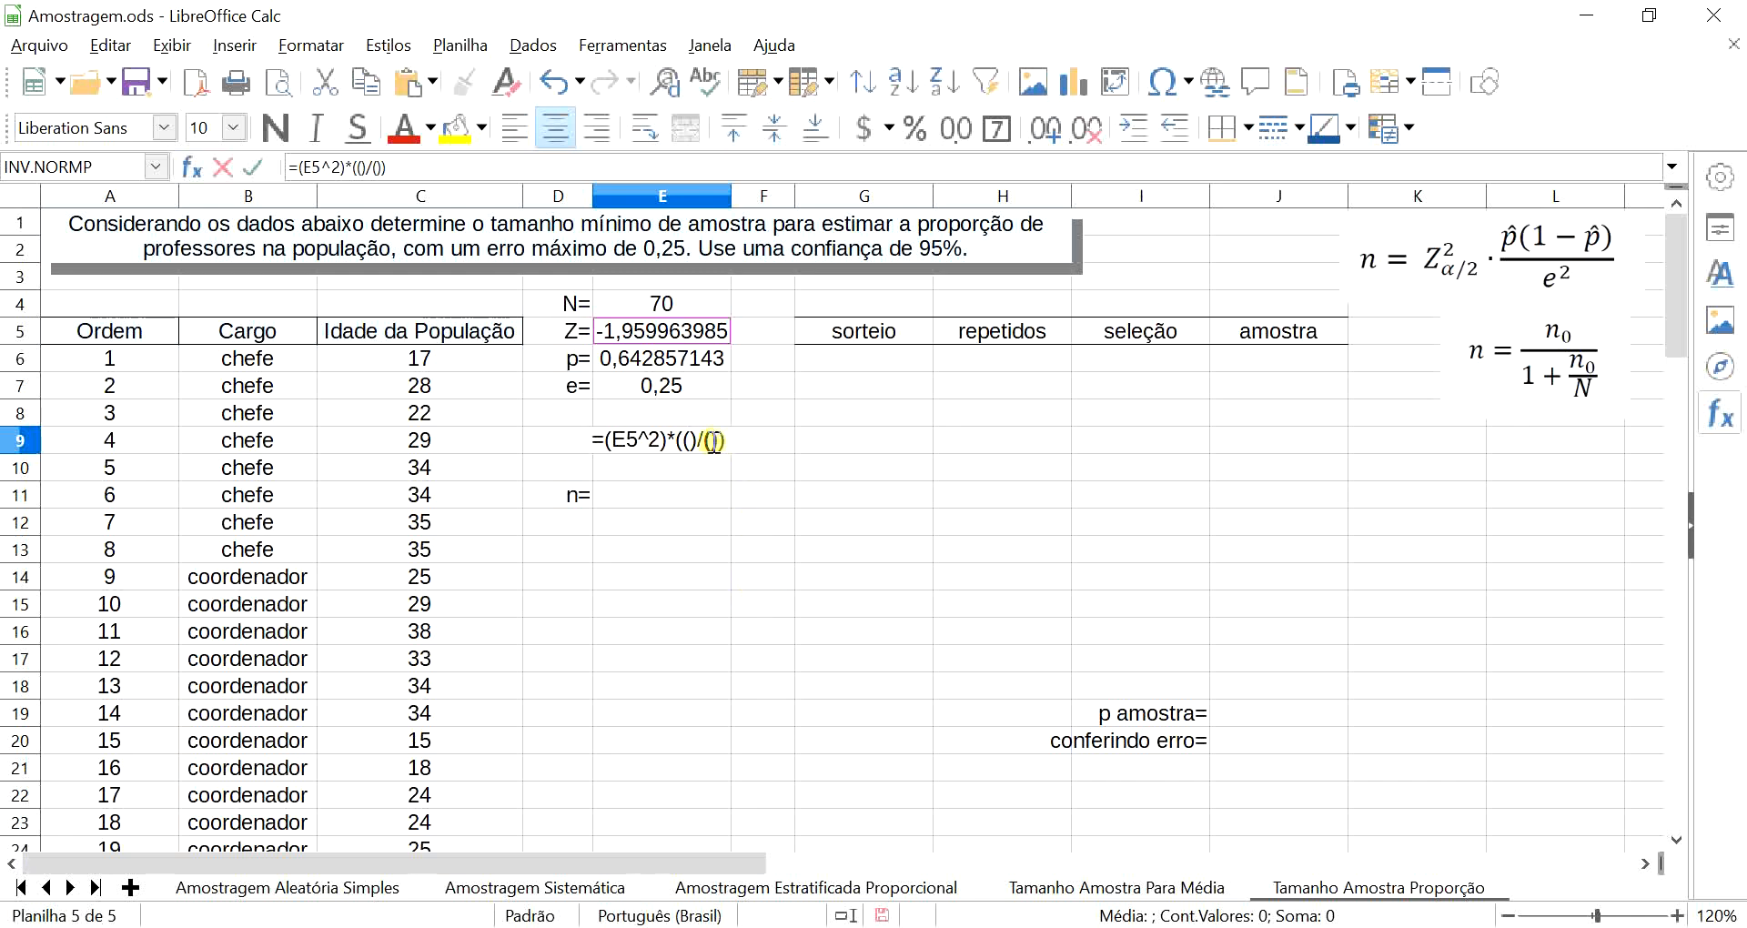
key("Left")
left_click(668, 386)
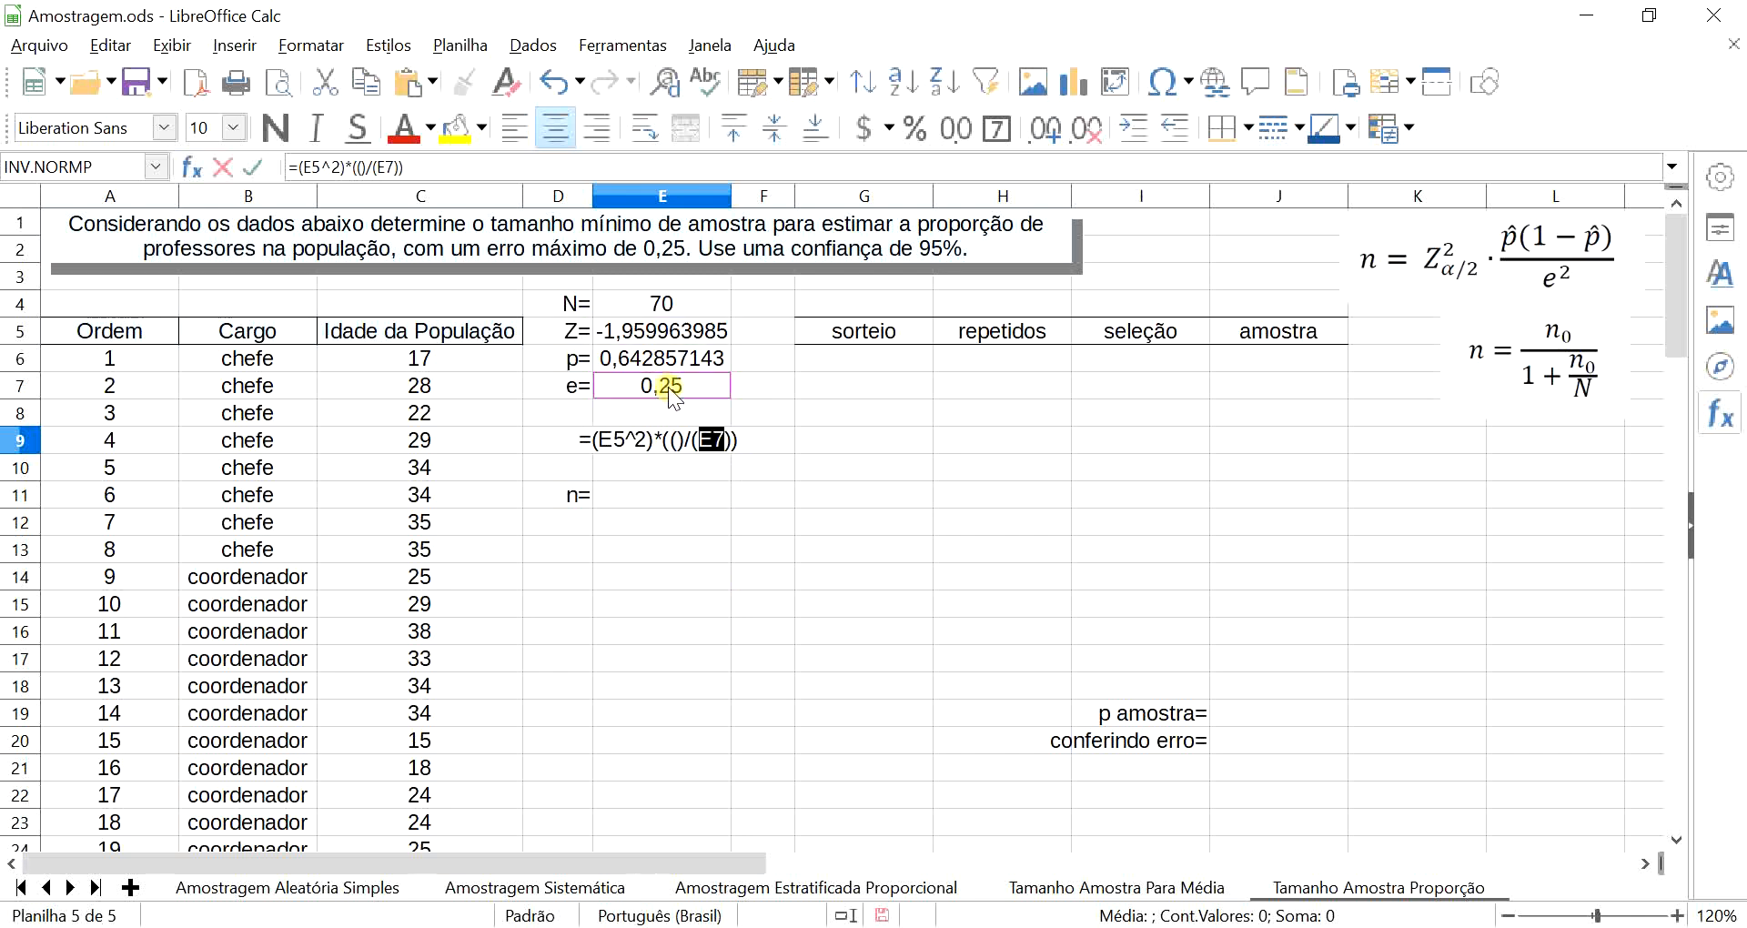
type("^2")
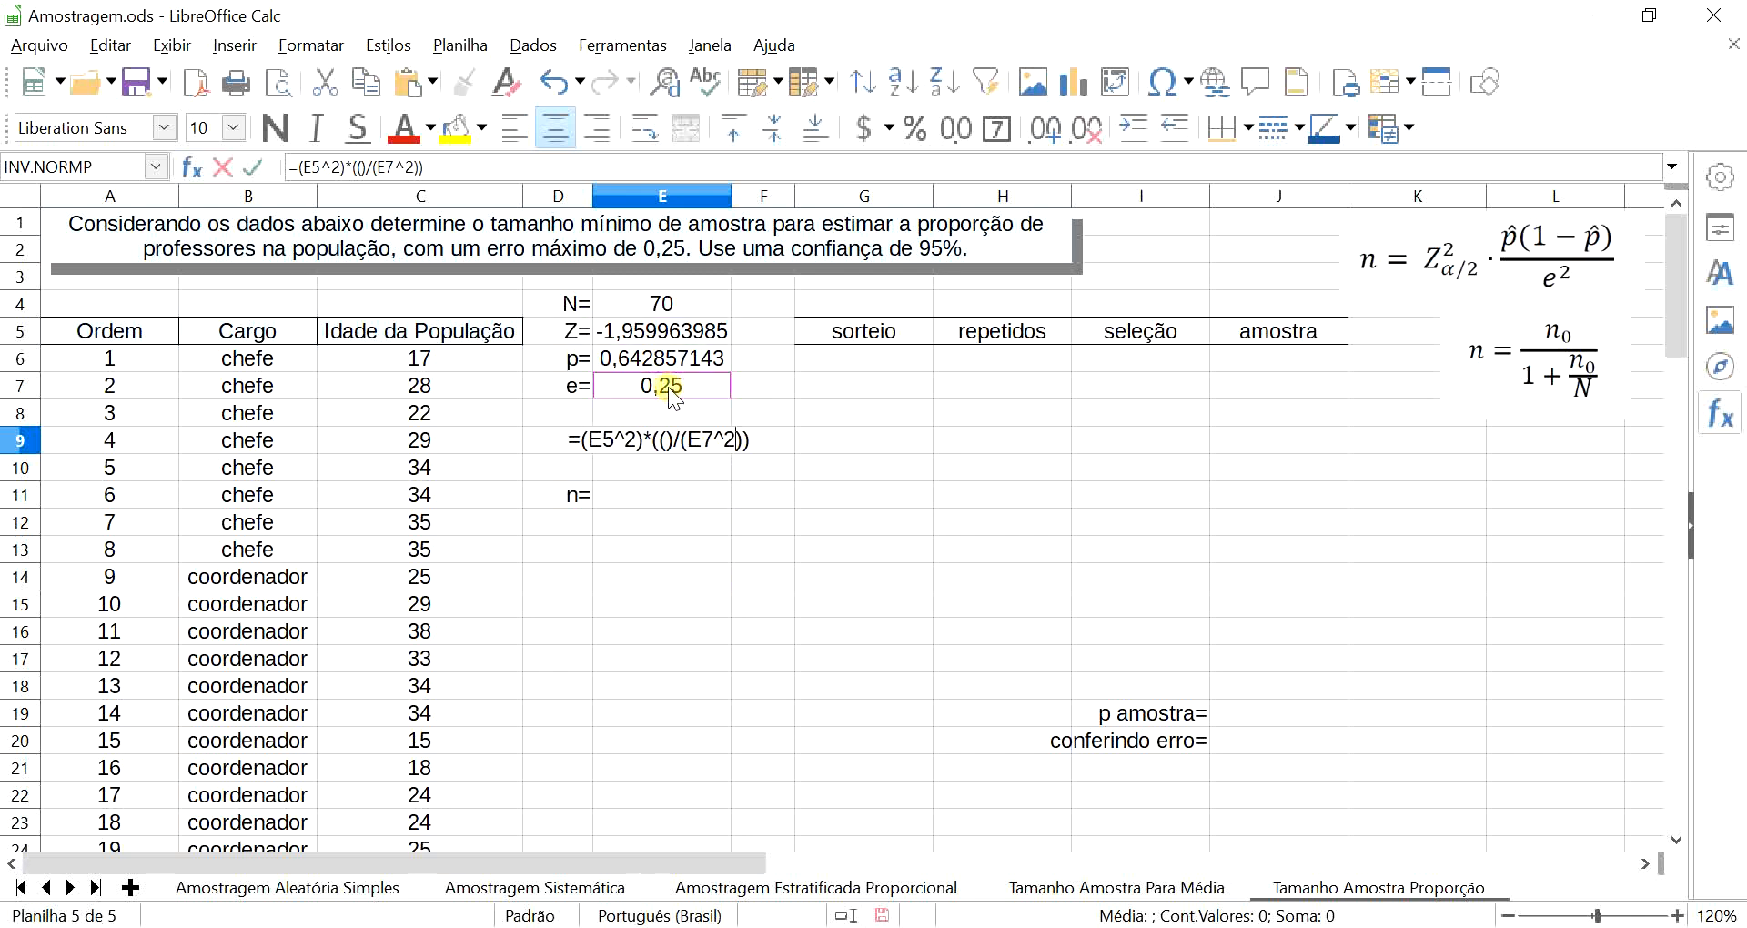
- Complete the n0 formula in cell E9 with the numerator E6*(1-E6), giving =(E5^2)*((E6*(1-E6))/(E7^2)), and review its cell references
left_click(663, 440)
left_click(646, 358)
type("*(1")
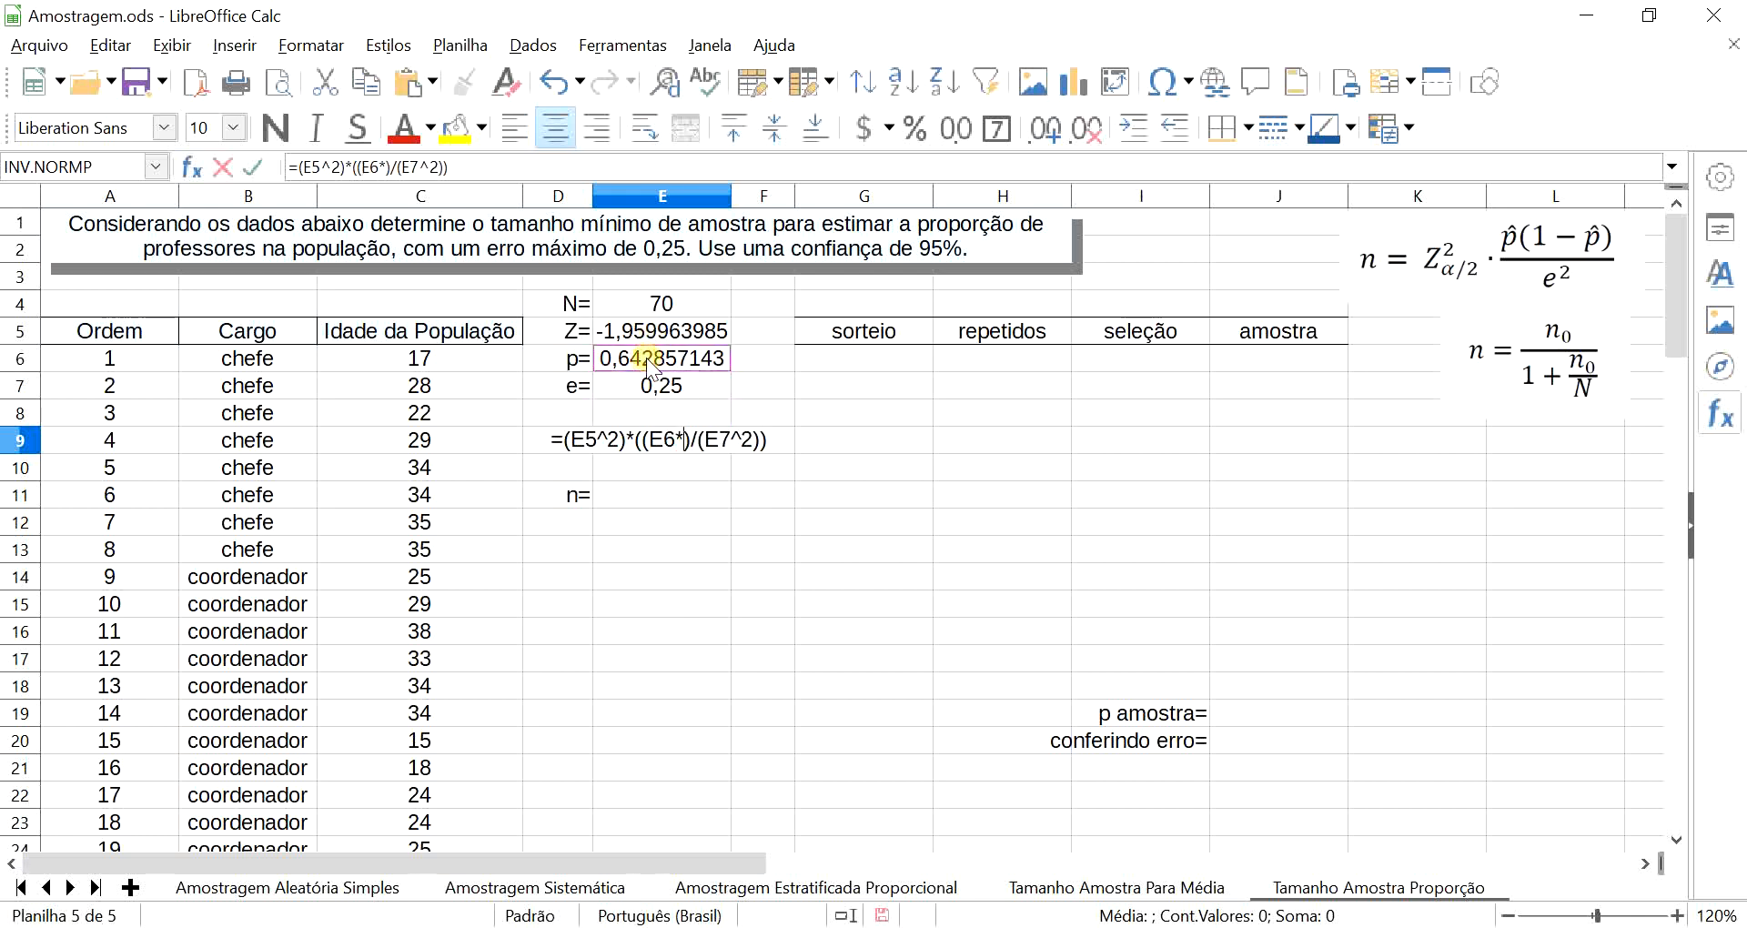
type("-")
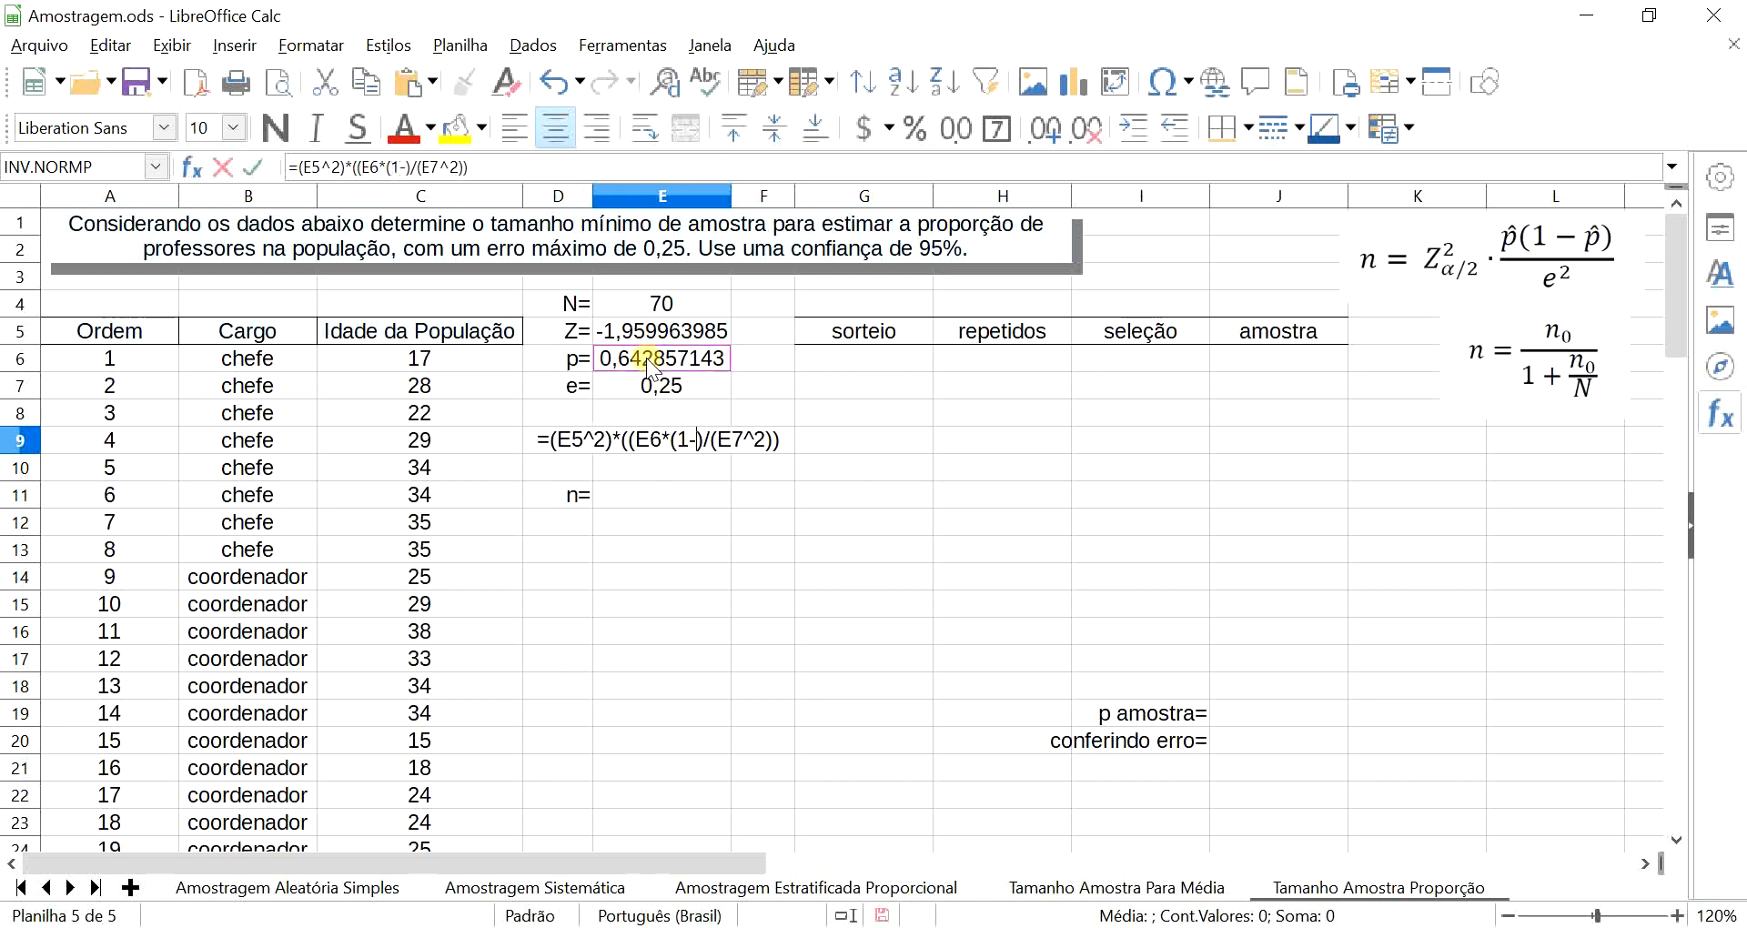
left_click(646, 357)
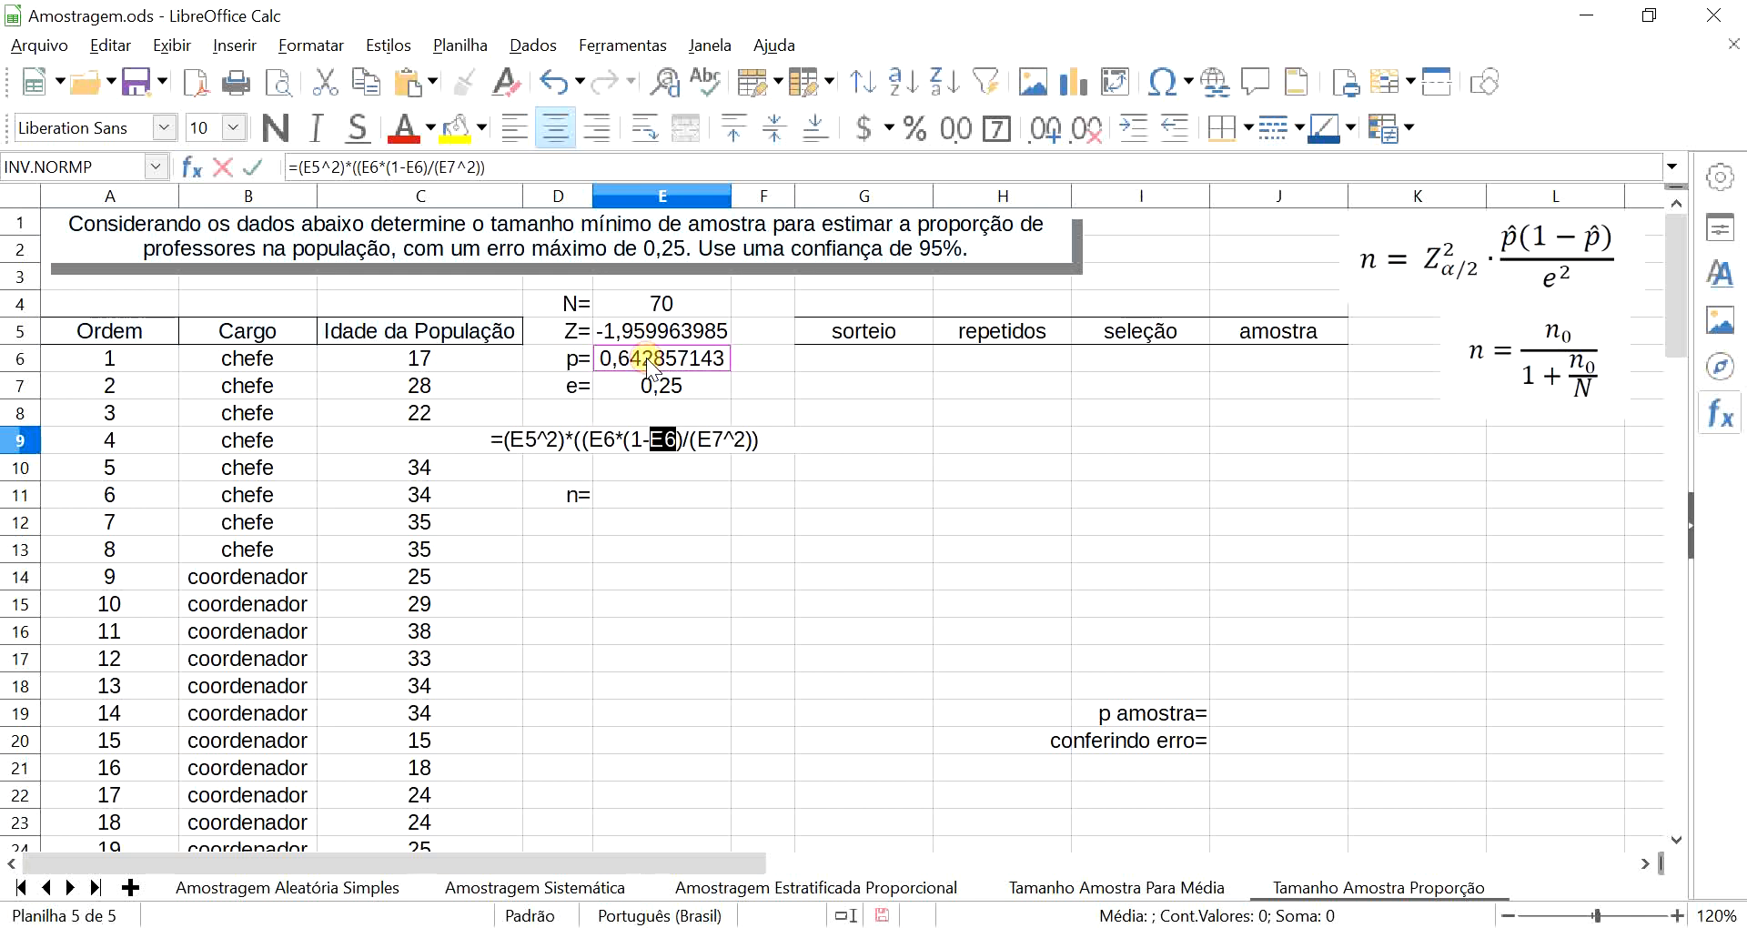
type(")")
key("Return")
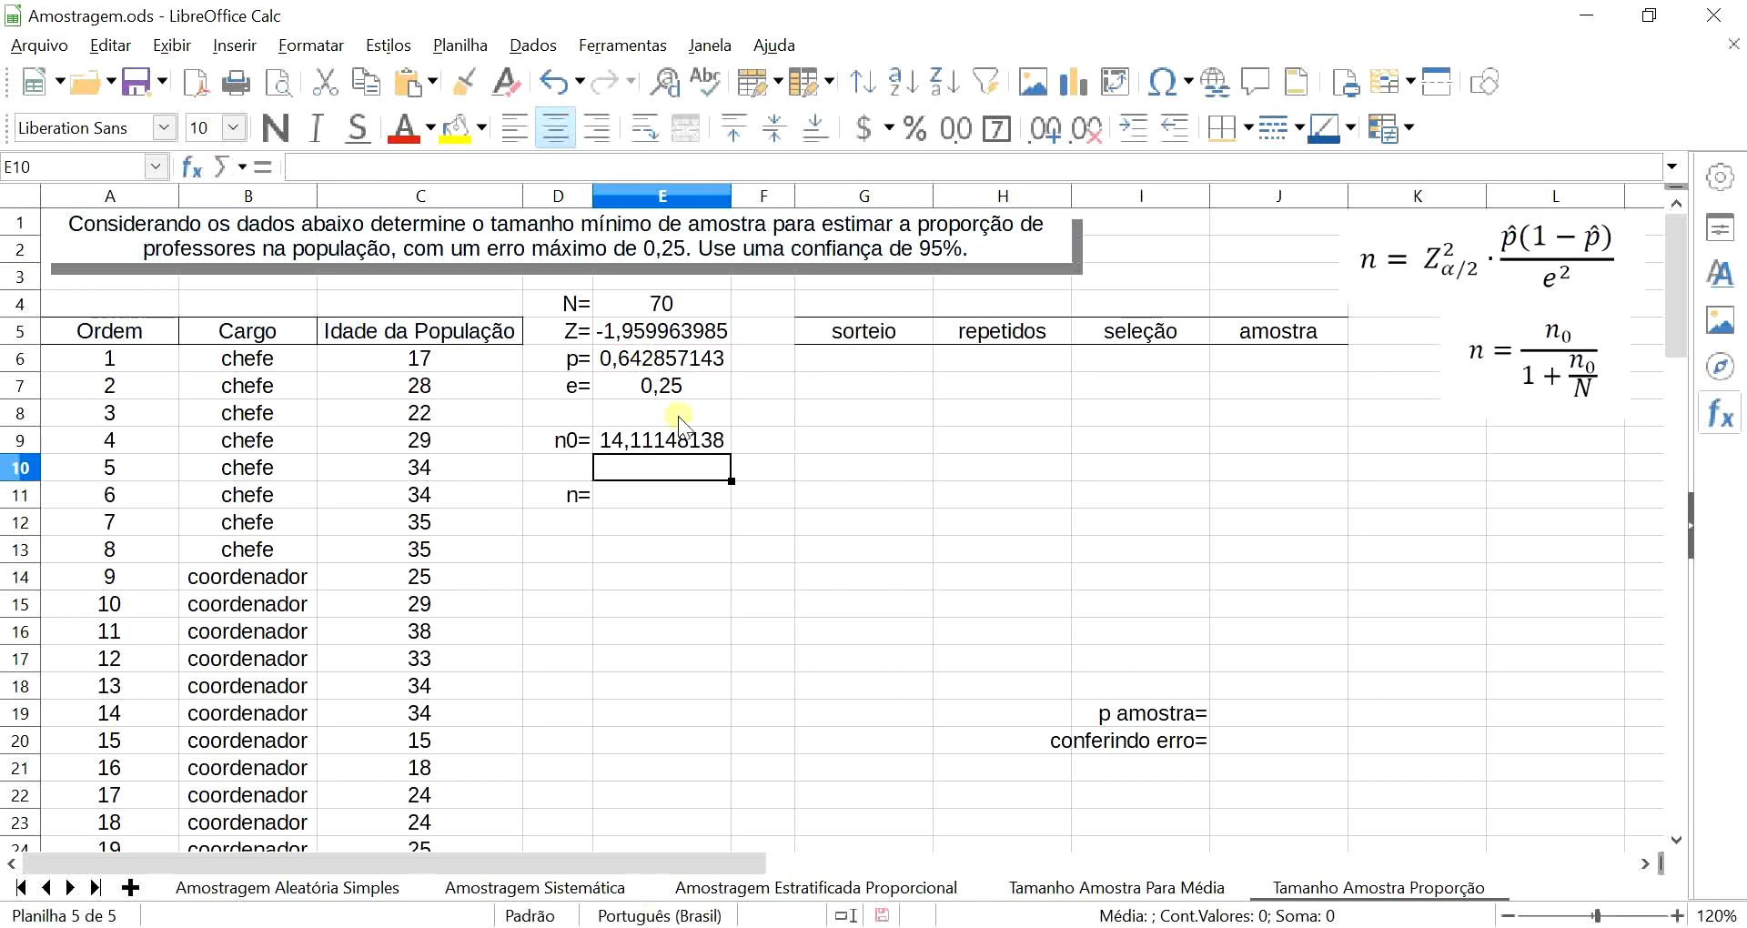
double_click(674, 434)
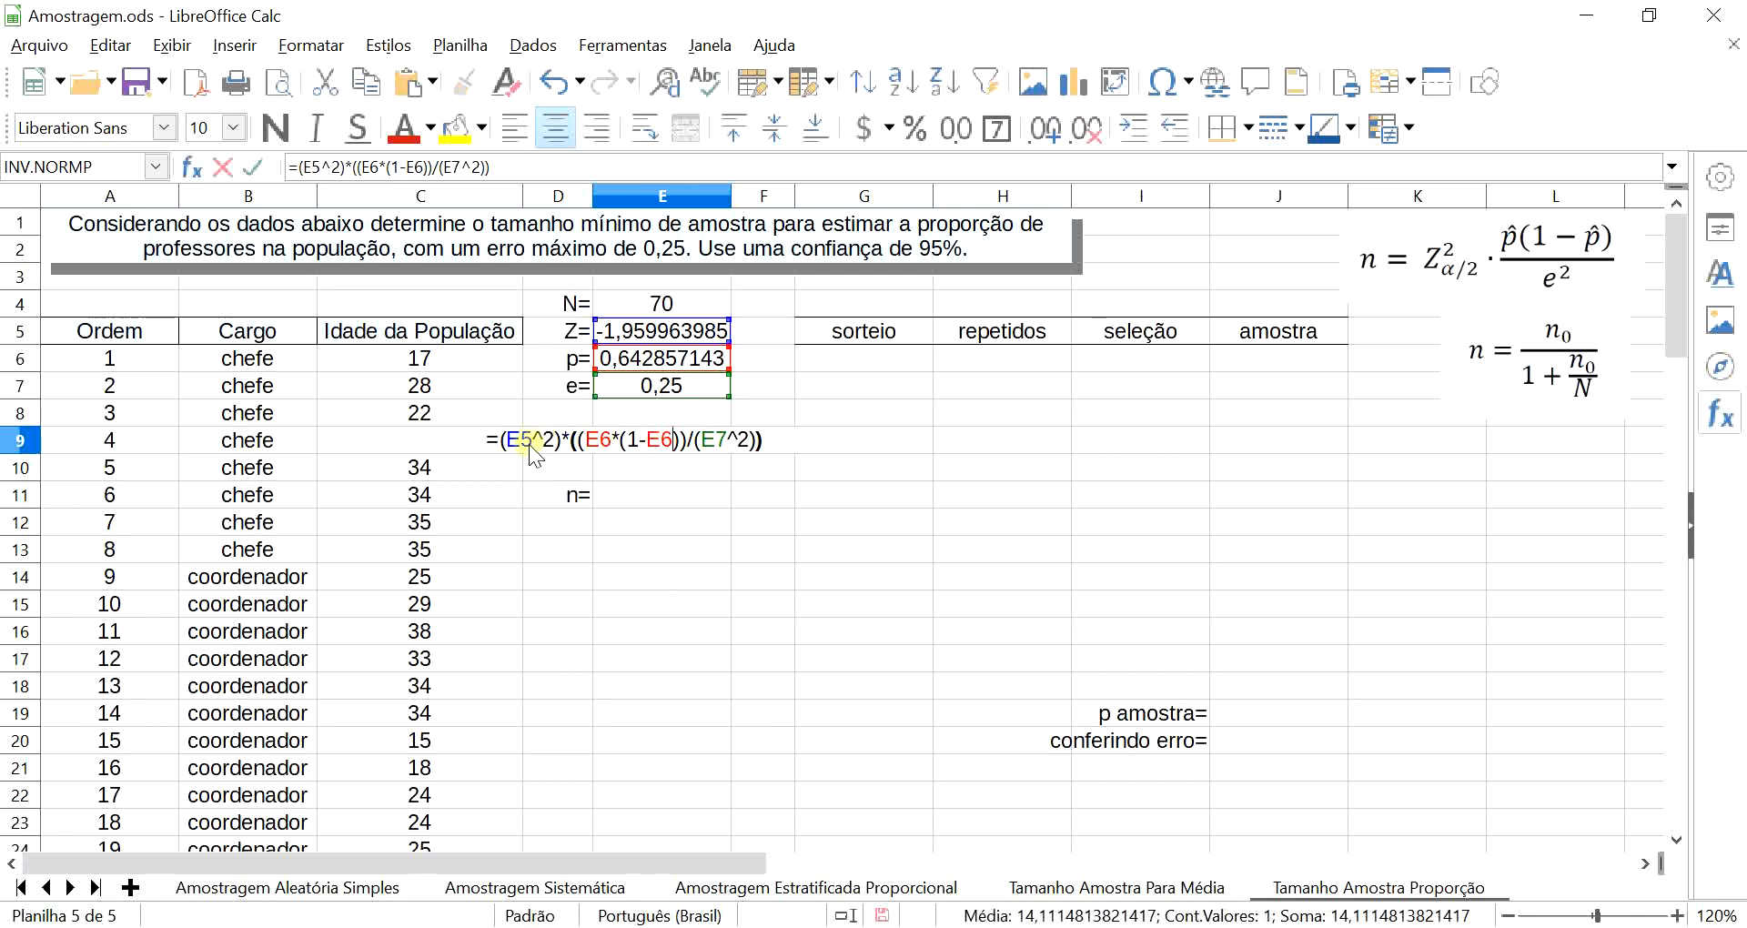
left_click(565, 448)
key("Return")
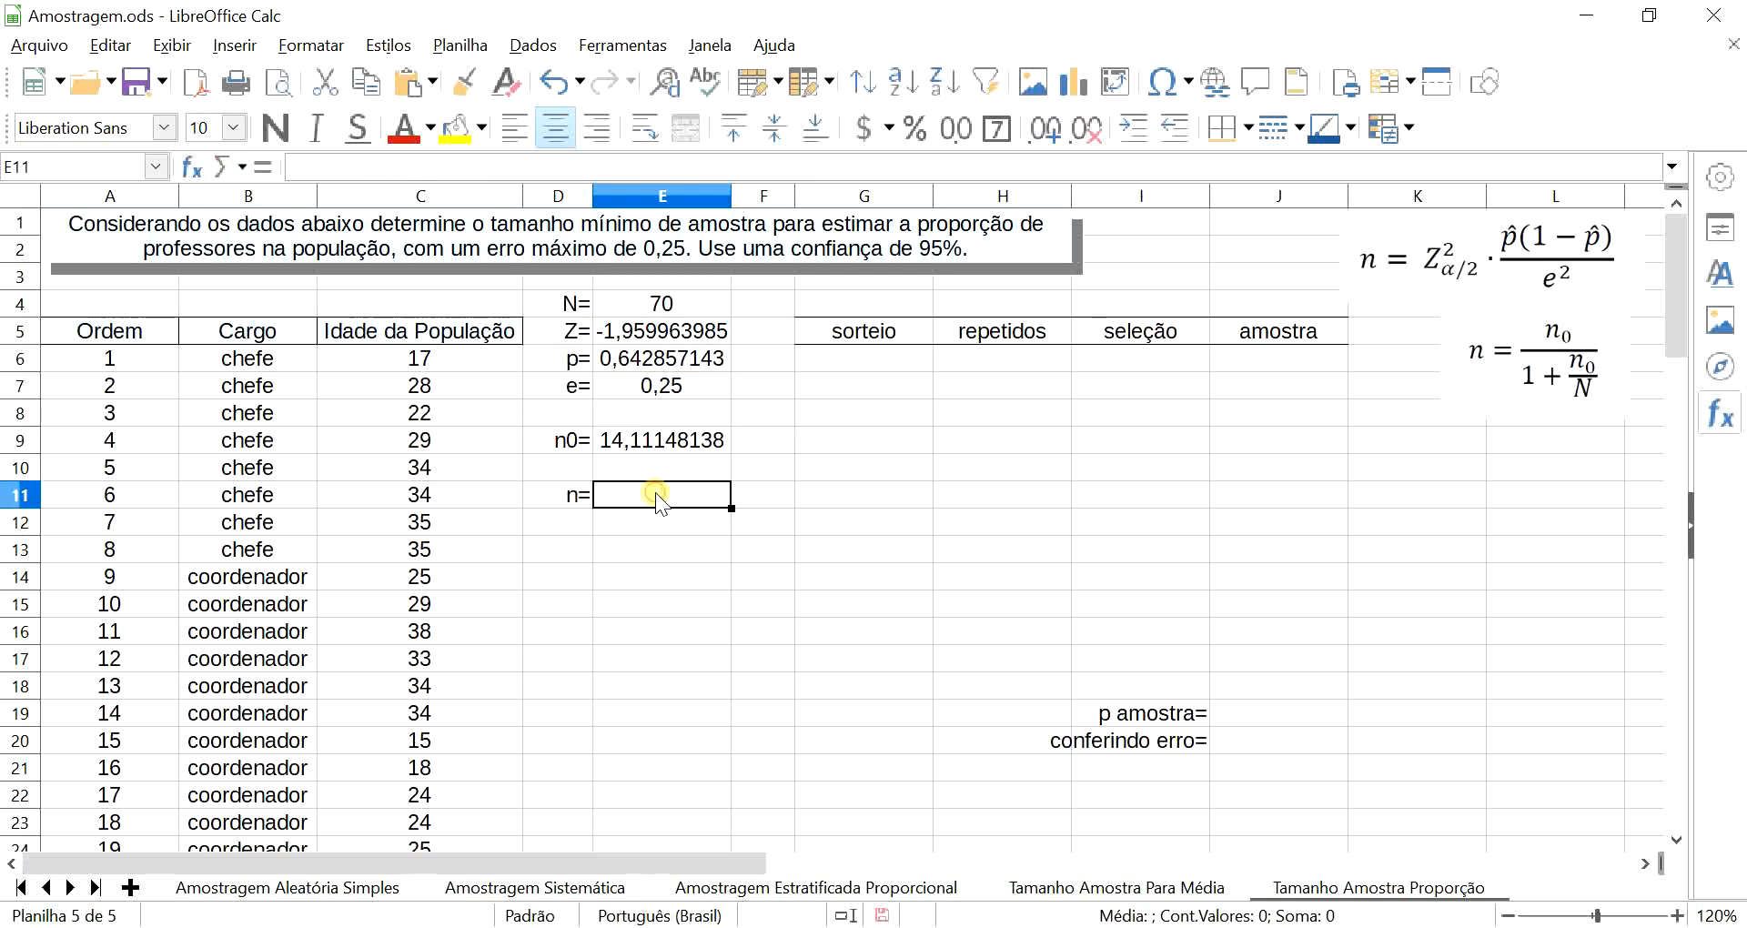
- Calculate the population-corrected sample size n in cell E11 with the formula =E9/(1+(E9/E4))
type("=")
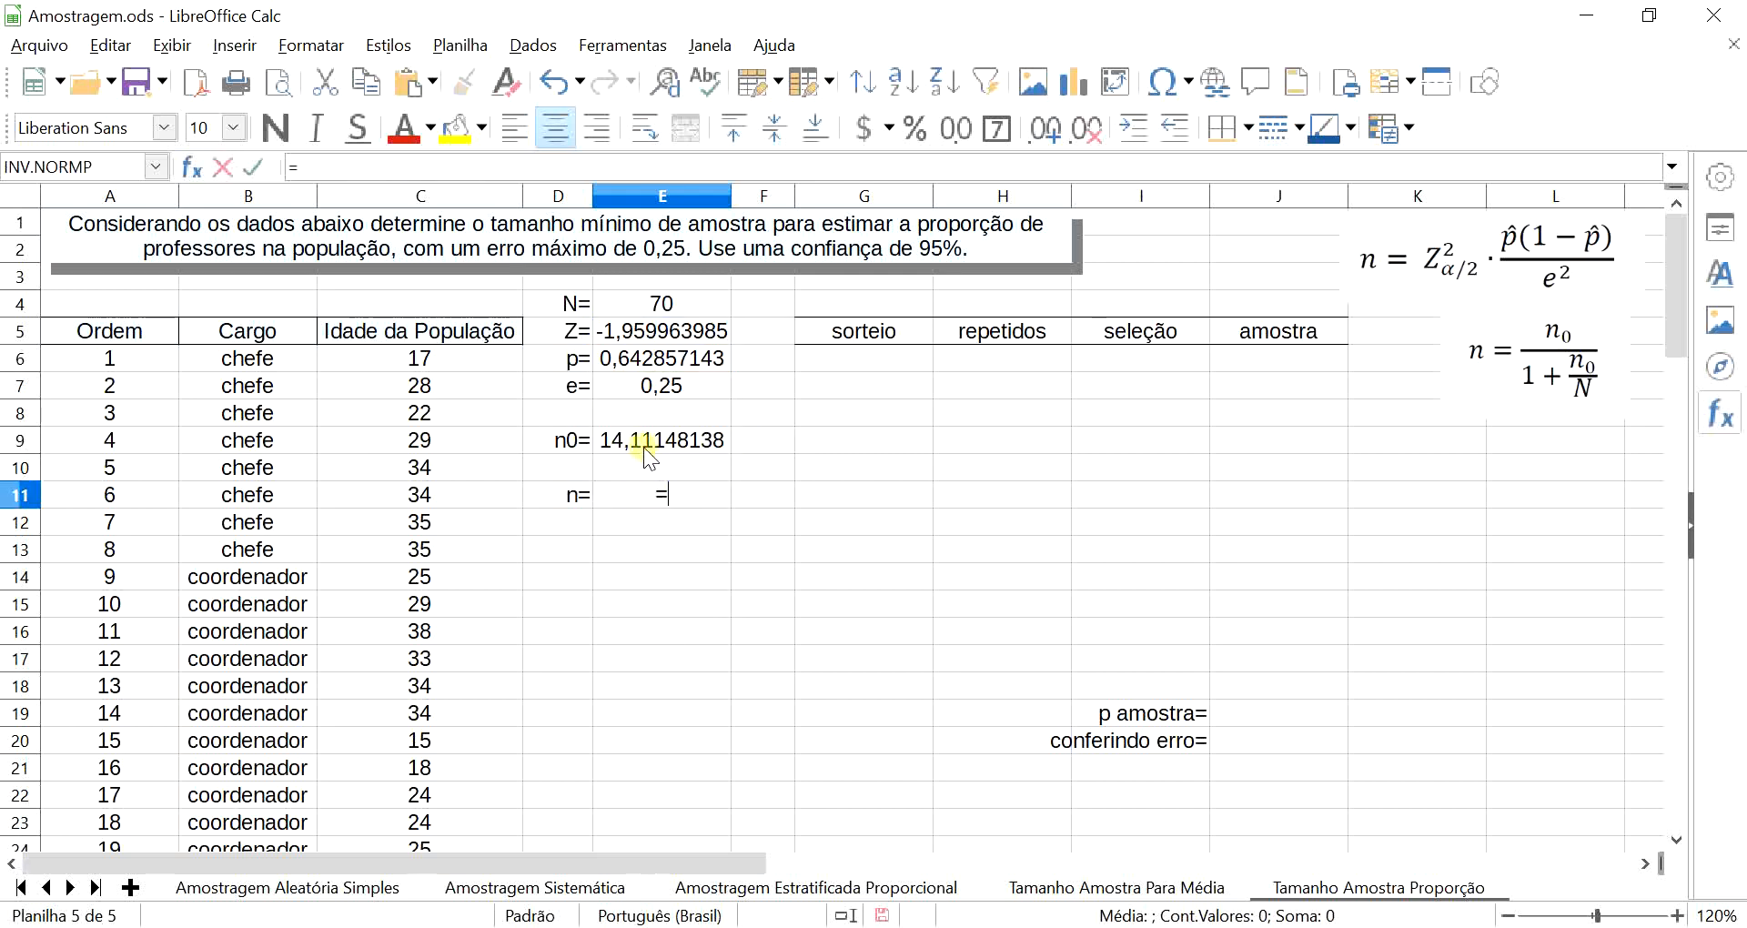
left_click(642, 446)
type("/()")
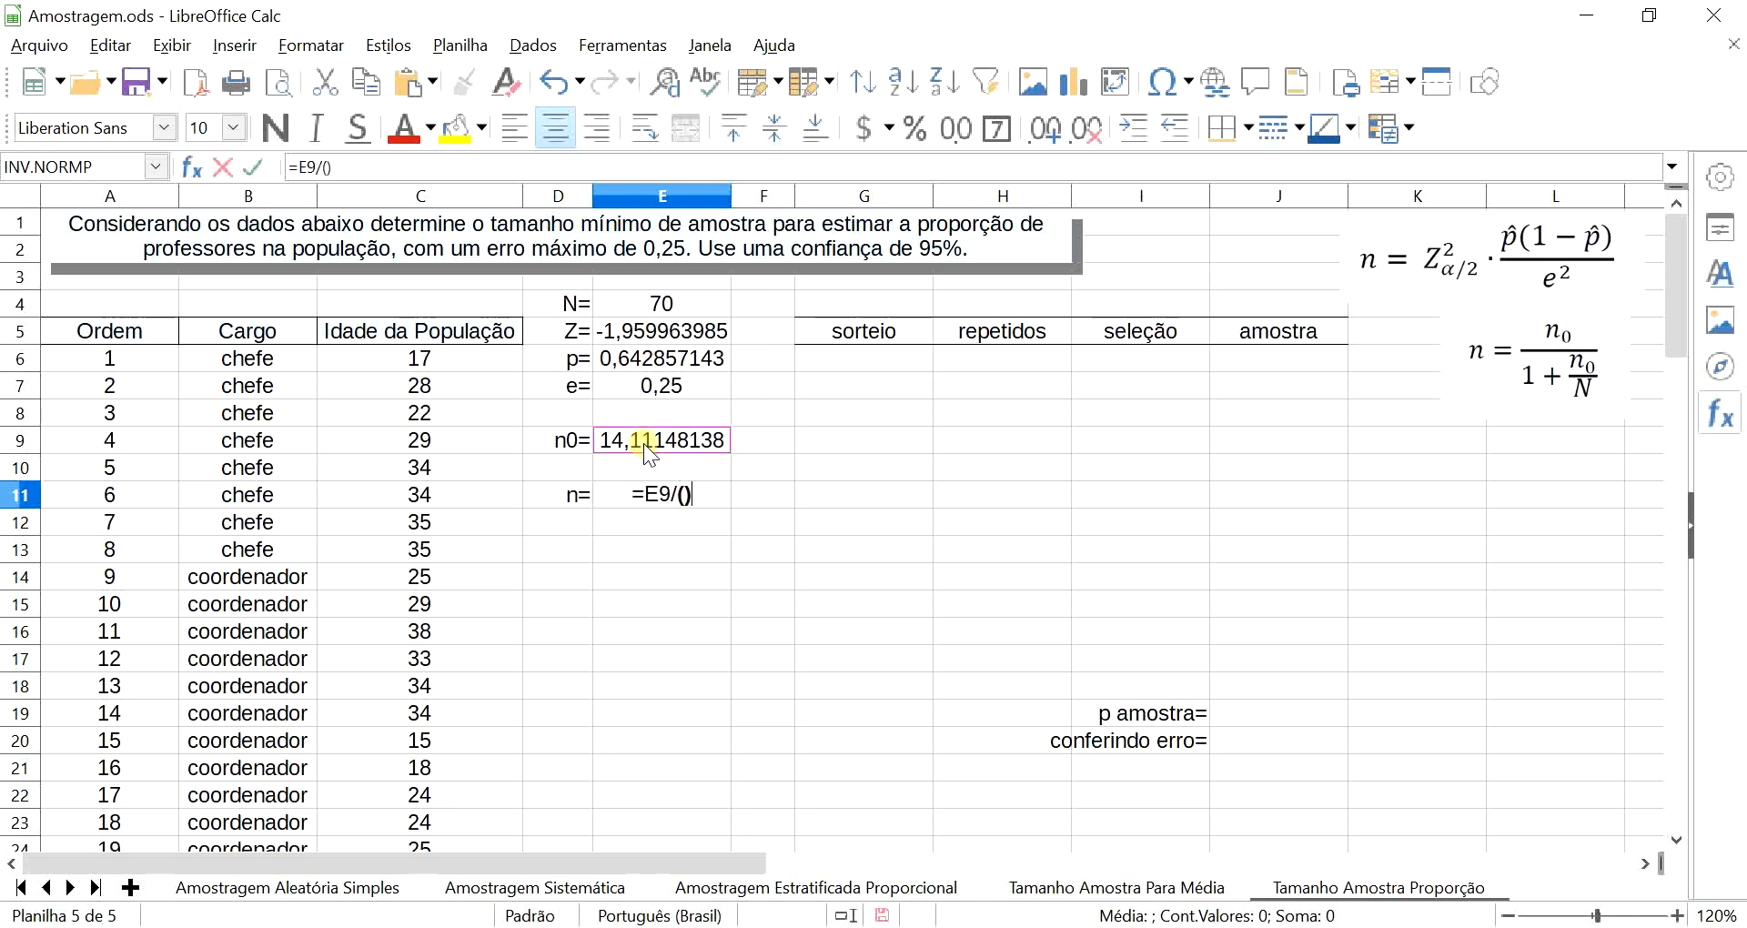
key("Left")
type("1+()")
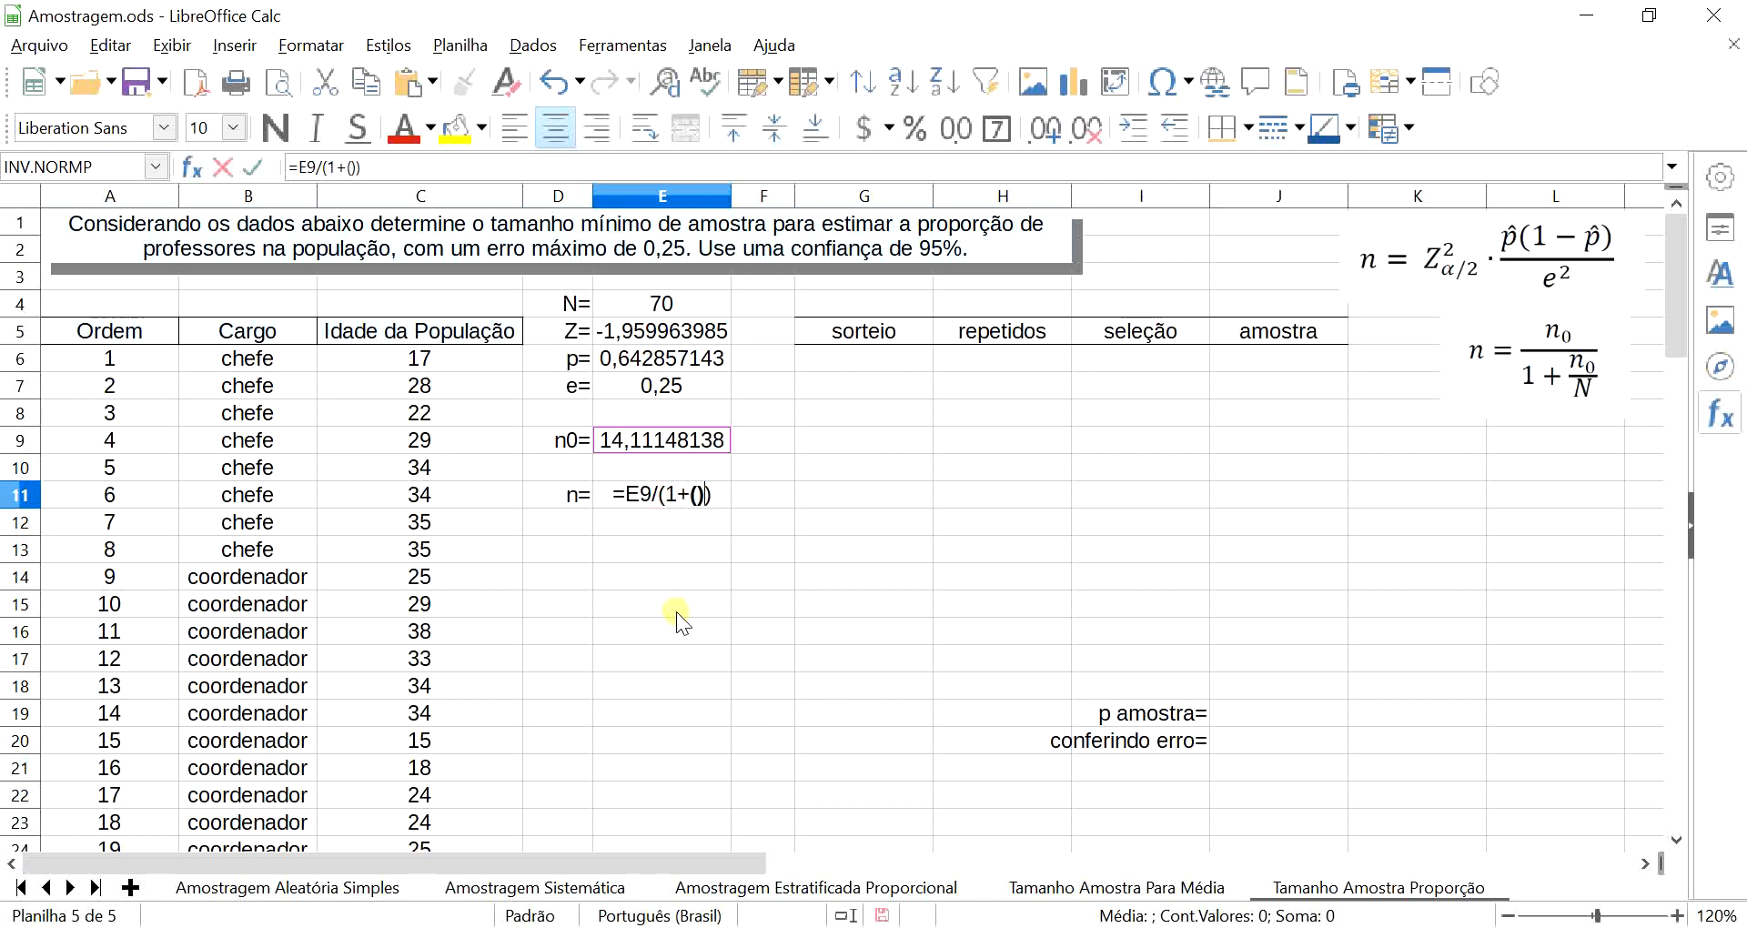
left_click(686, 450)
type("/")
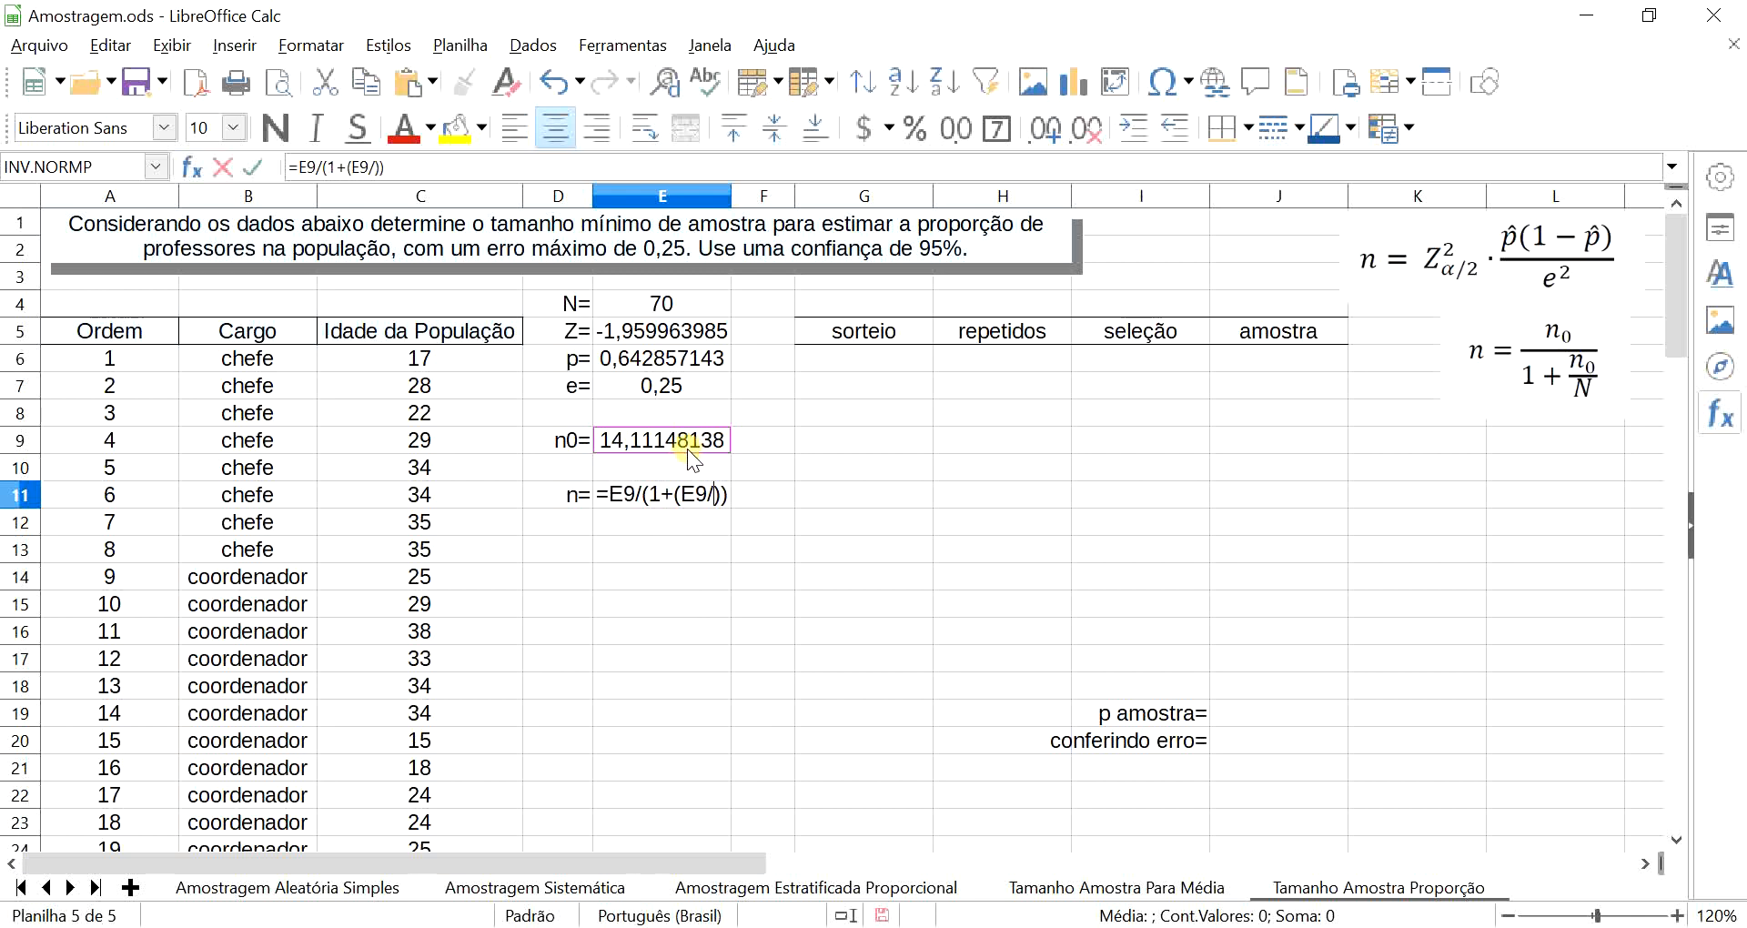
left_click(674, 304)
key("Return")
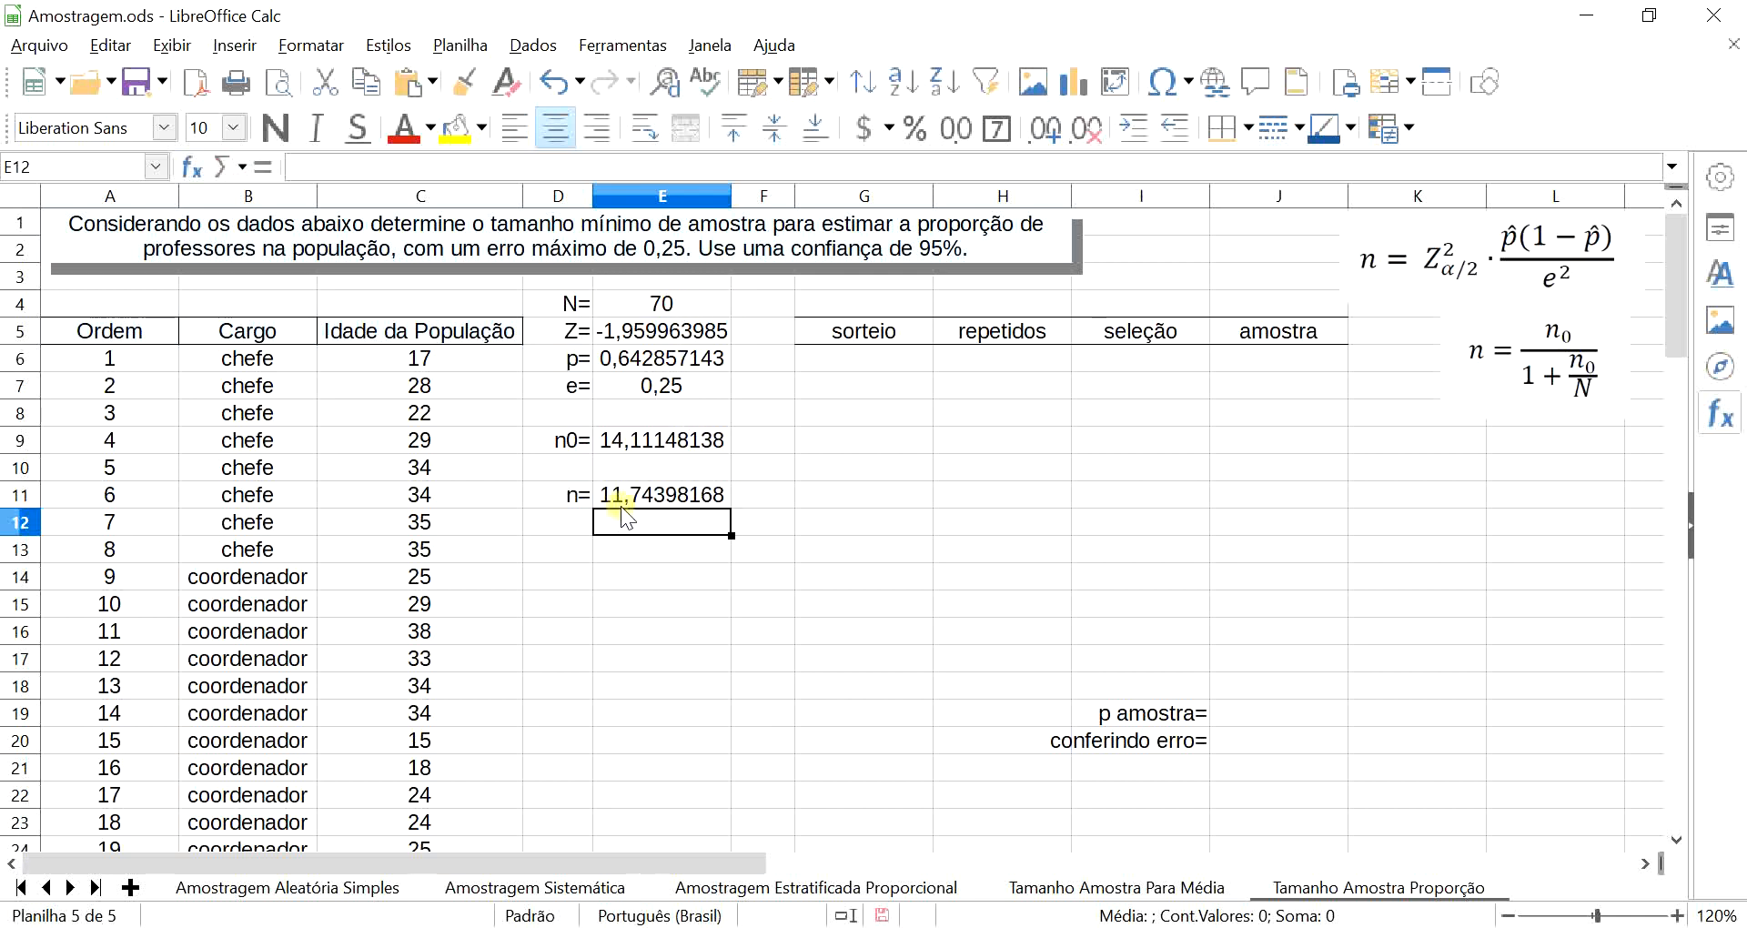
- Enter the rounded-up sample size 12 in cell E12 and make it bold
type("12")
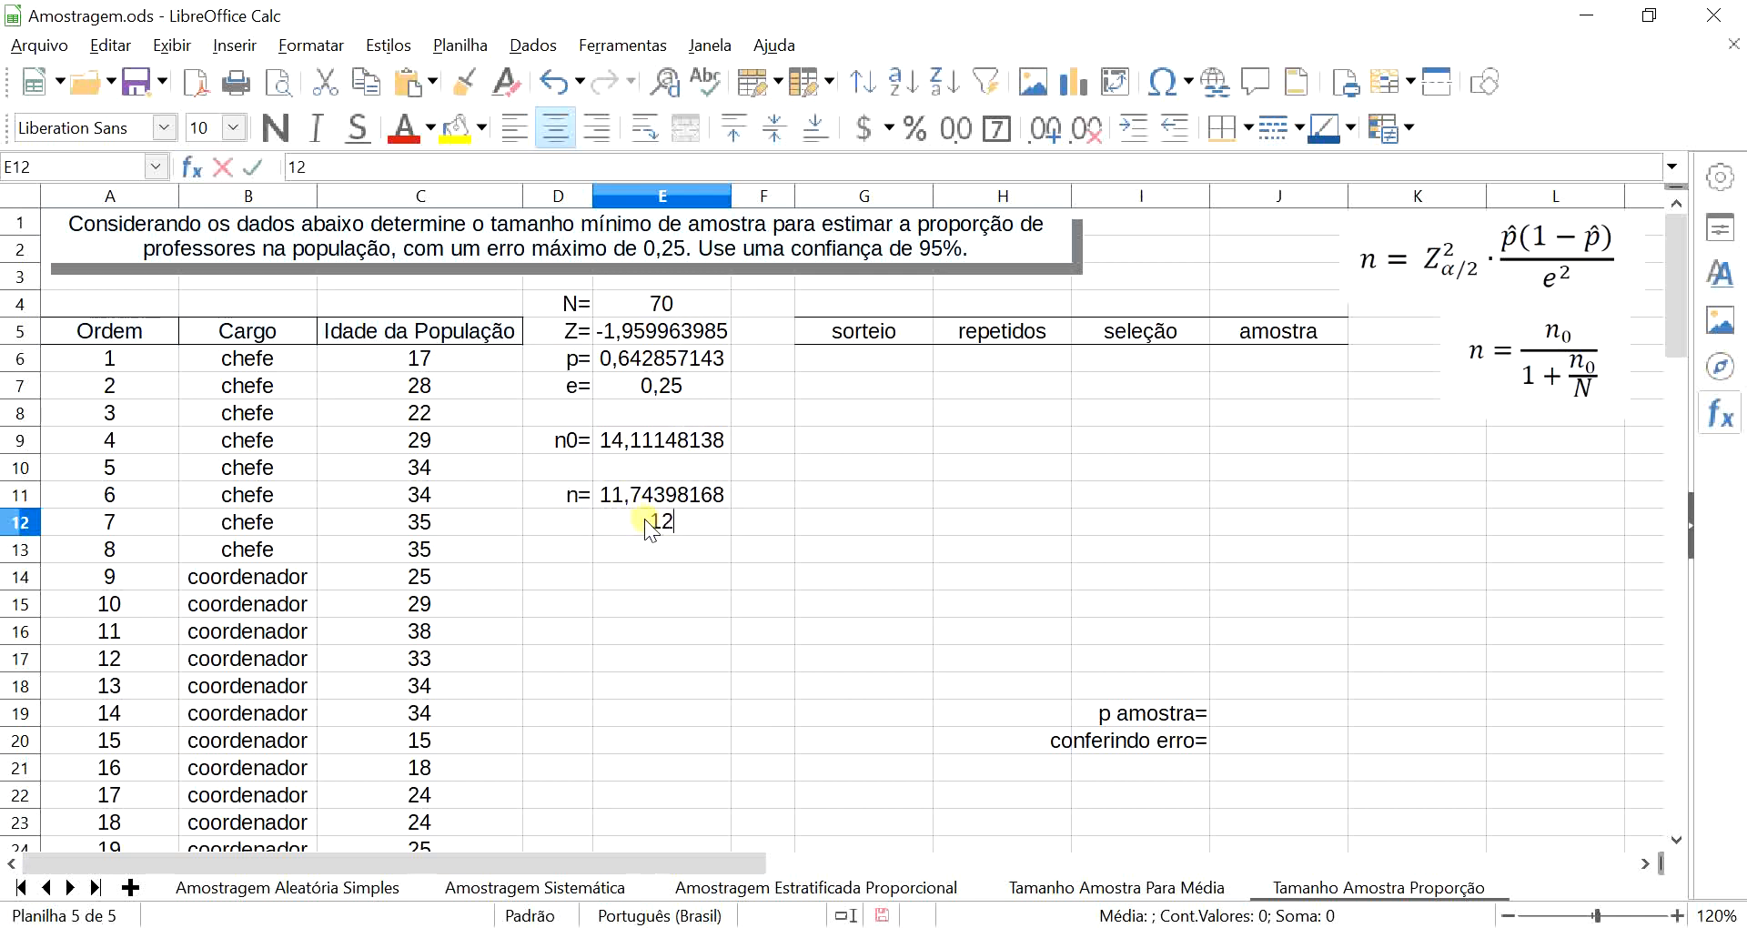
key("Return")
left_click(688, 608)
left_click(681, 519)
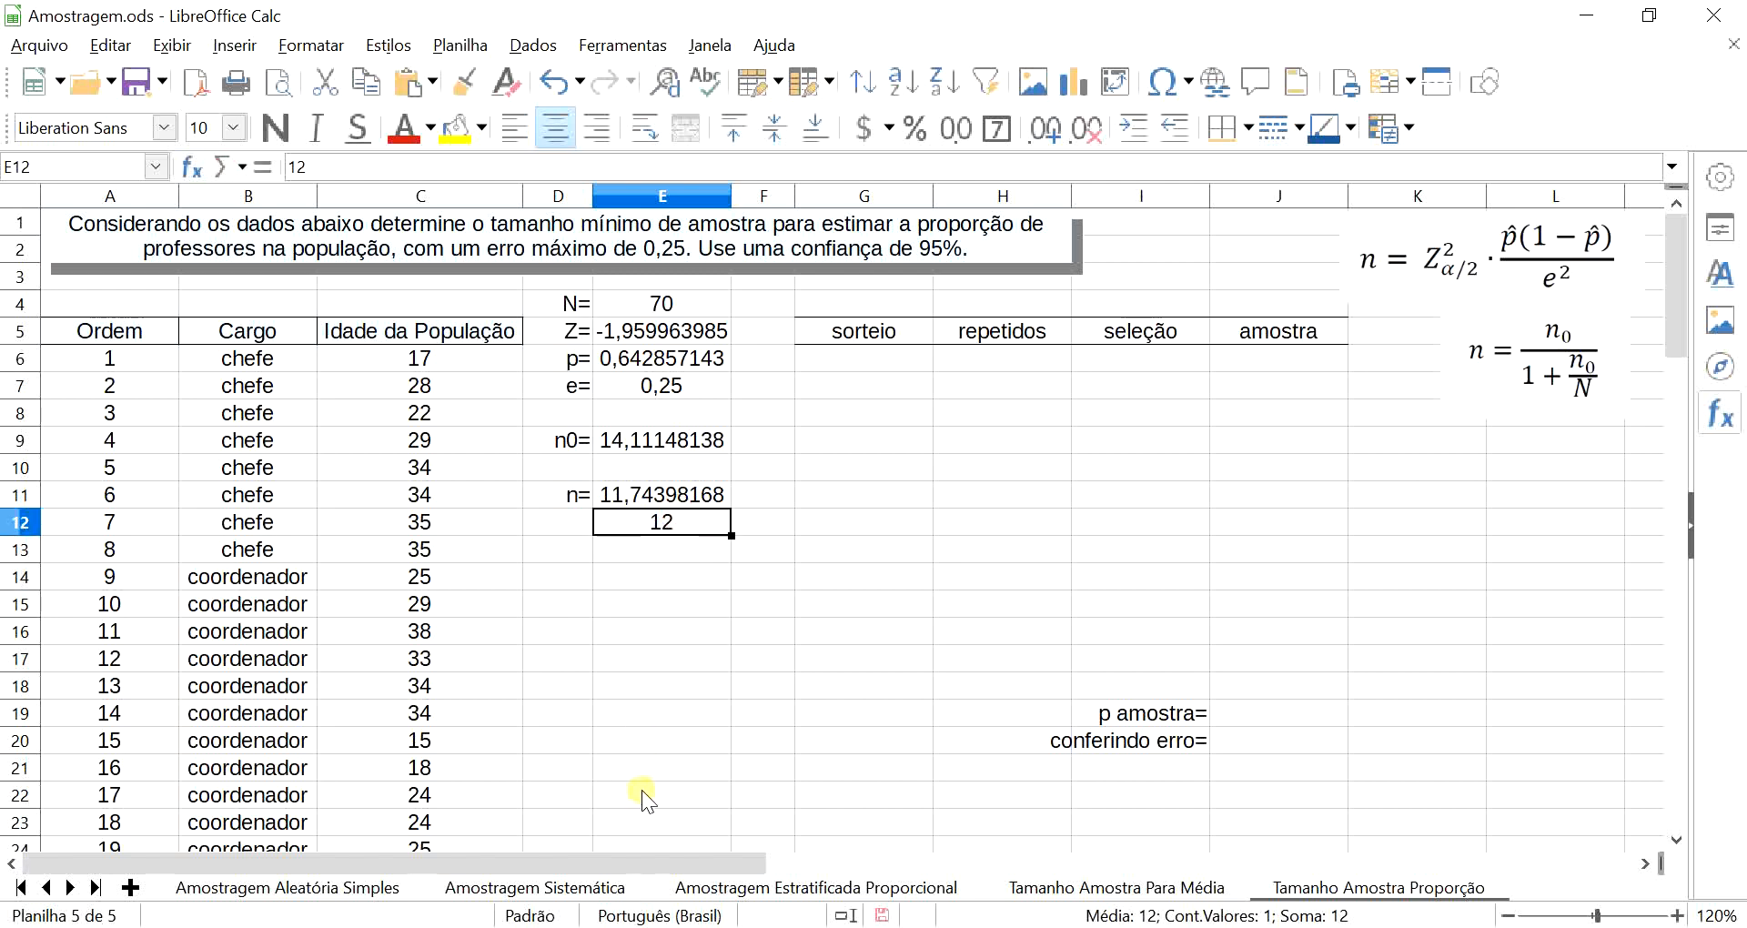
left_click(293, 137)
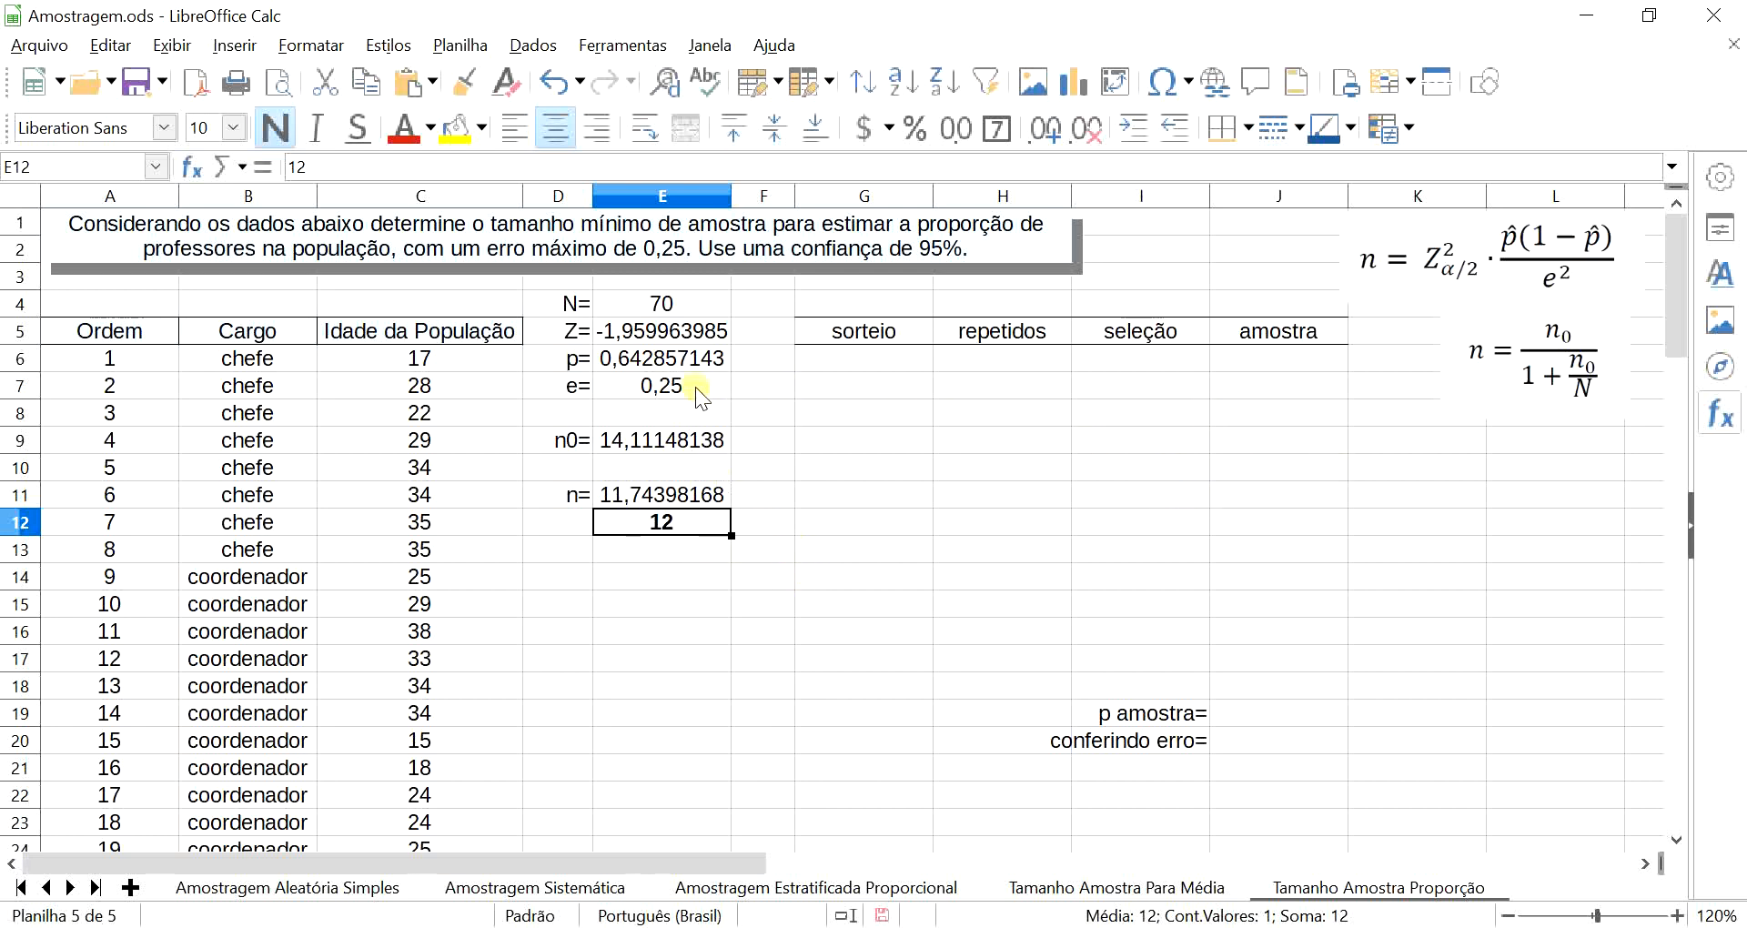
- Enter =ALEATÓRIOENTRE(1;70) in cell G6 of the sorteio column and fill it down to G17
left_click(904, 364)
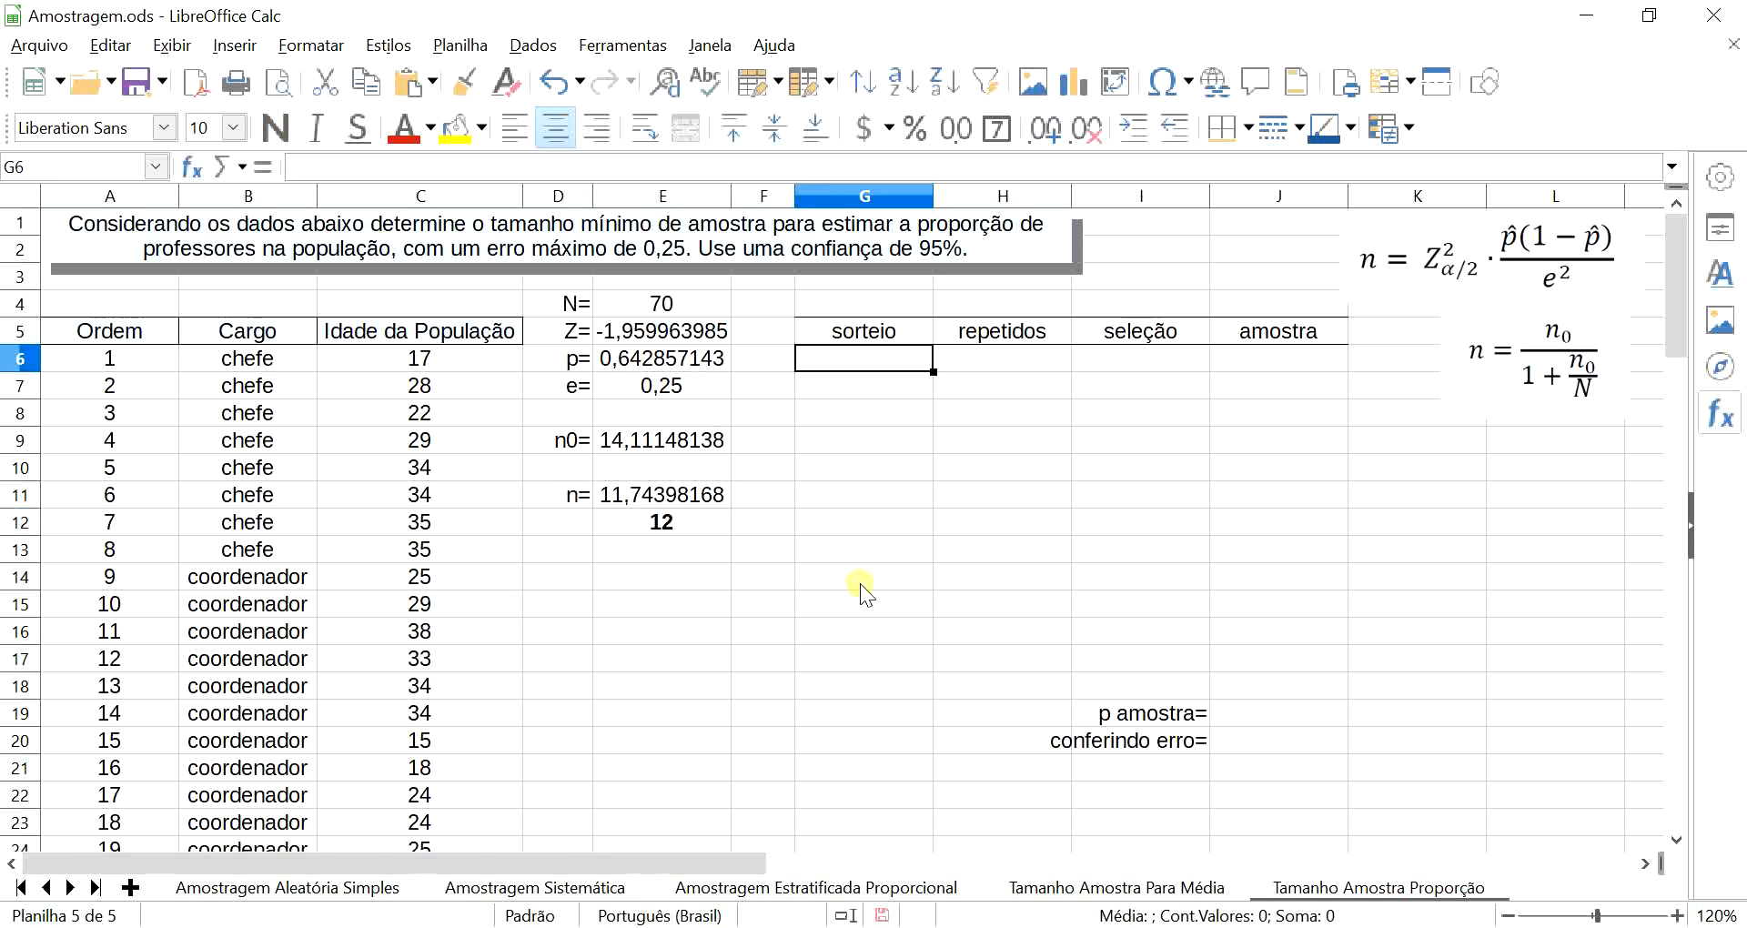
type("=aleat")
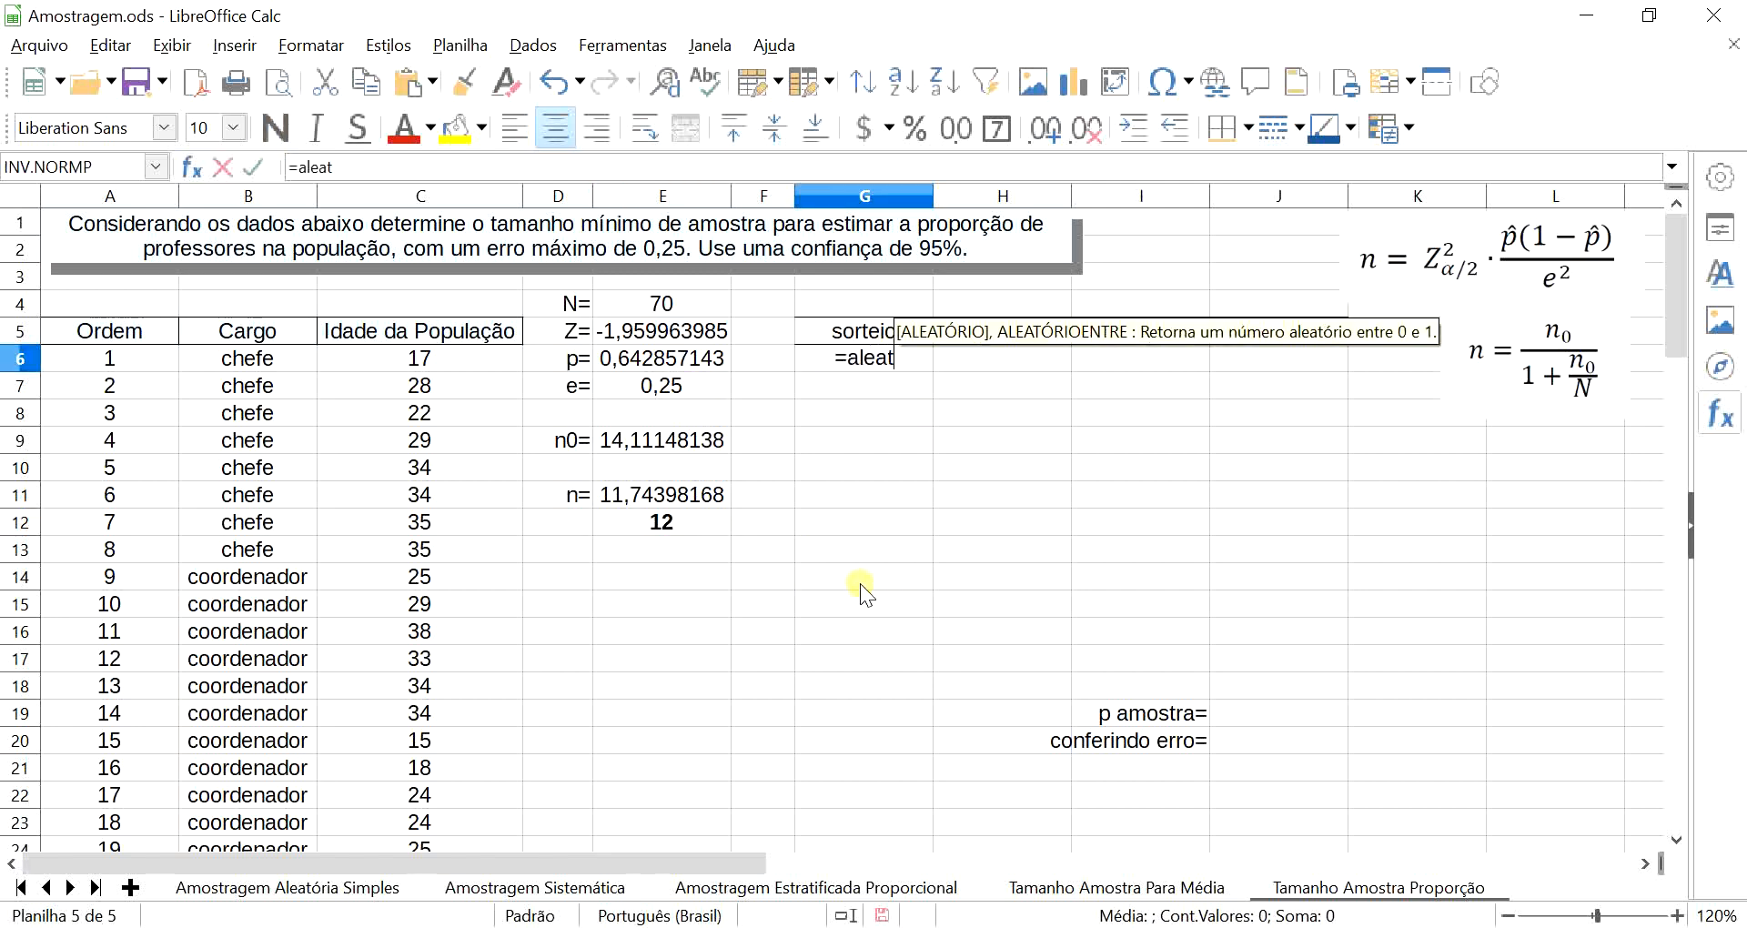
type("órioe")
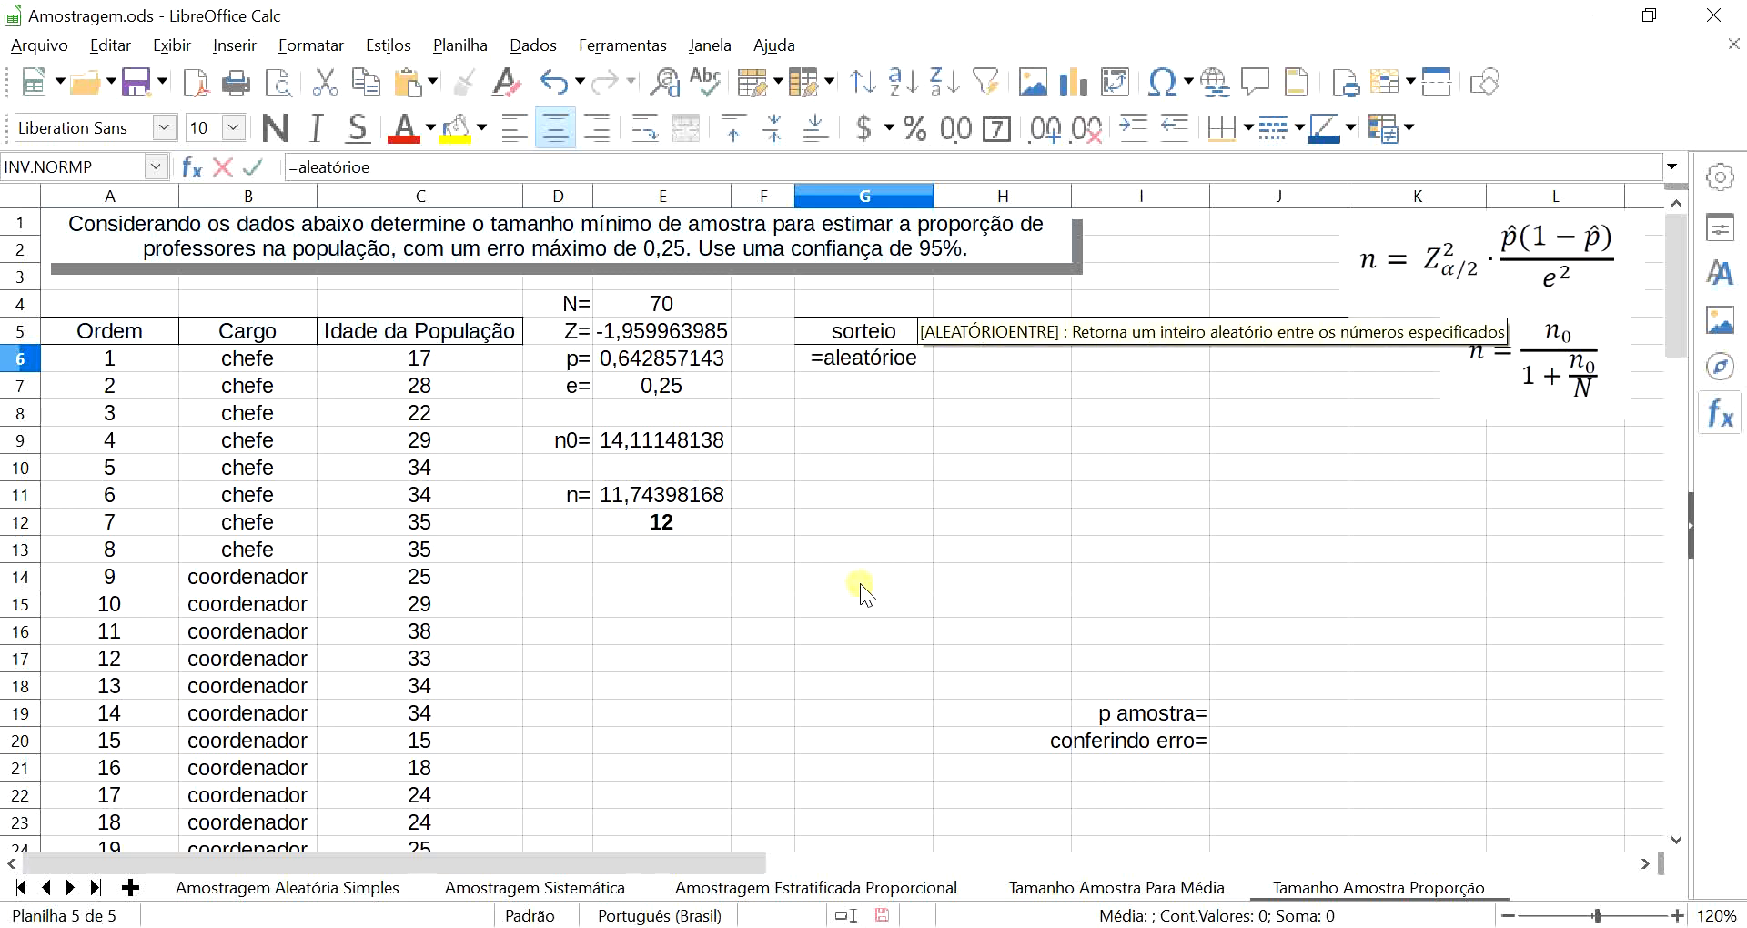
key("Return")
type("1")
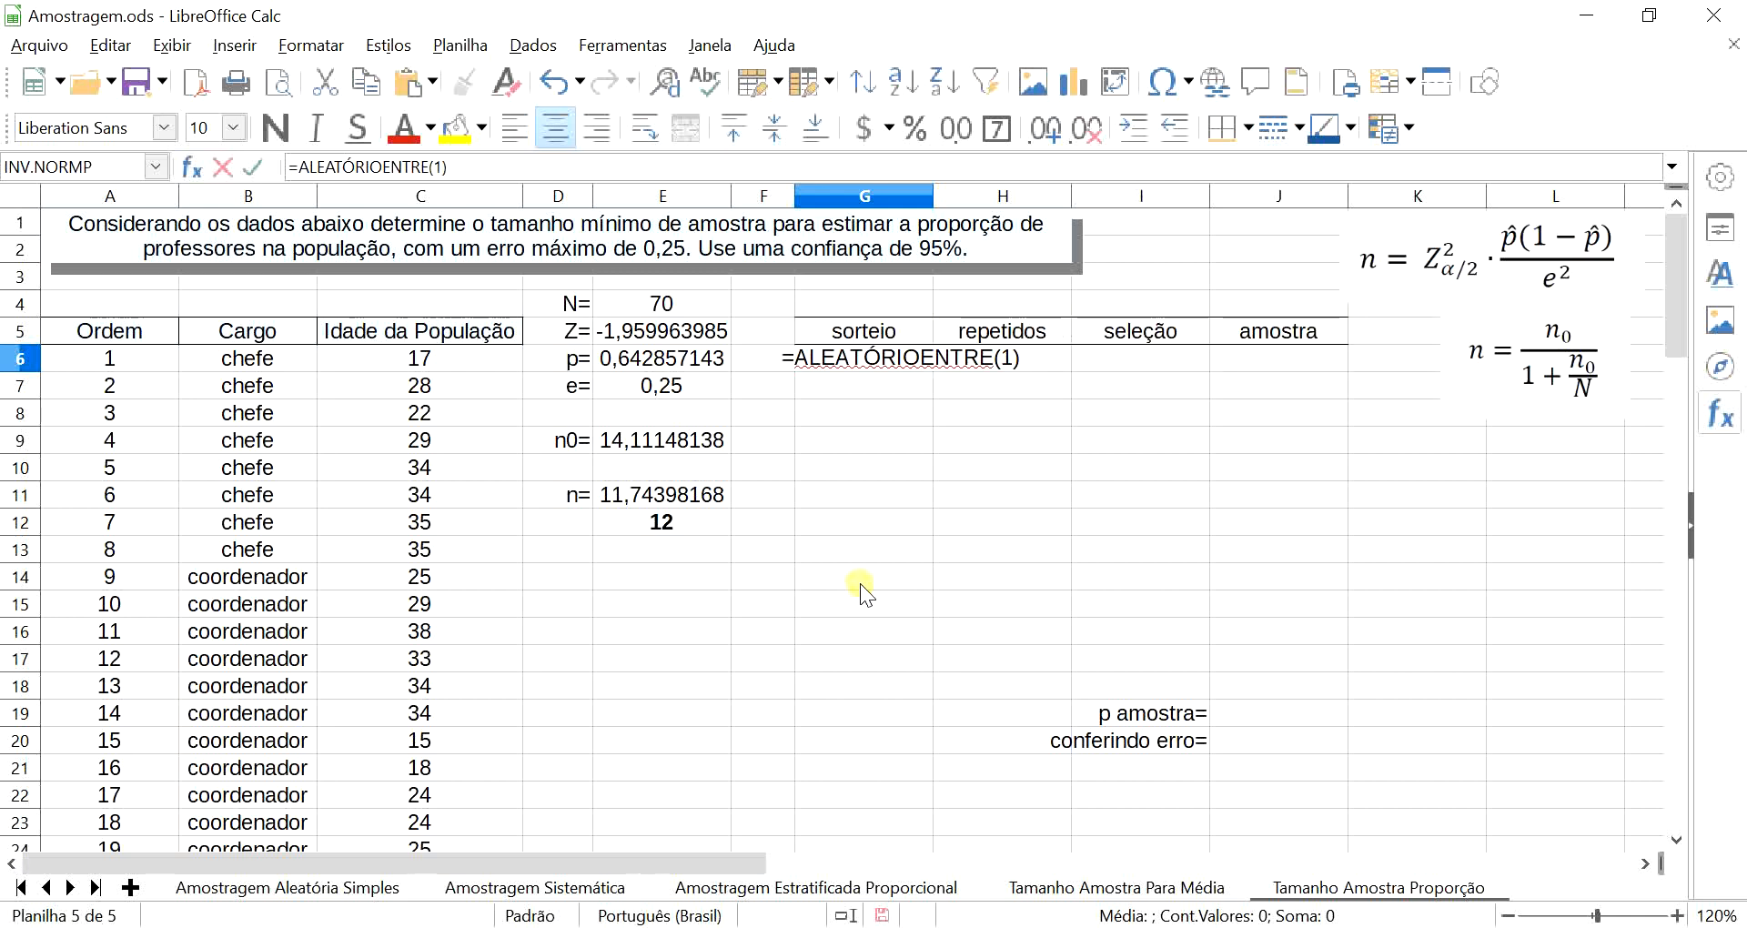
type(";70")
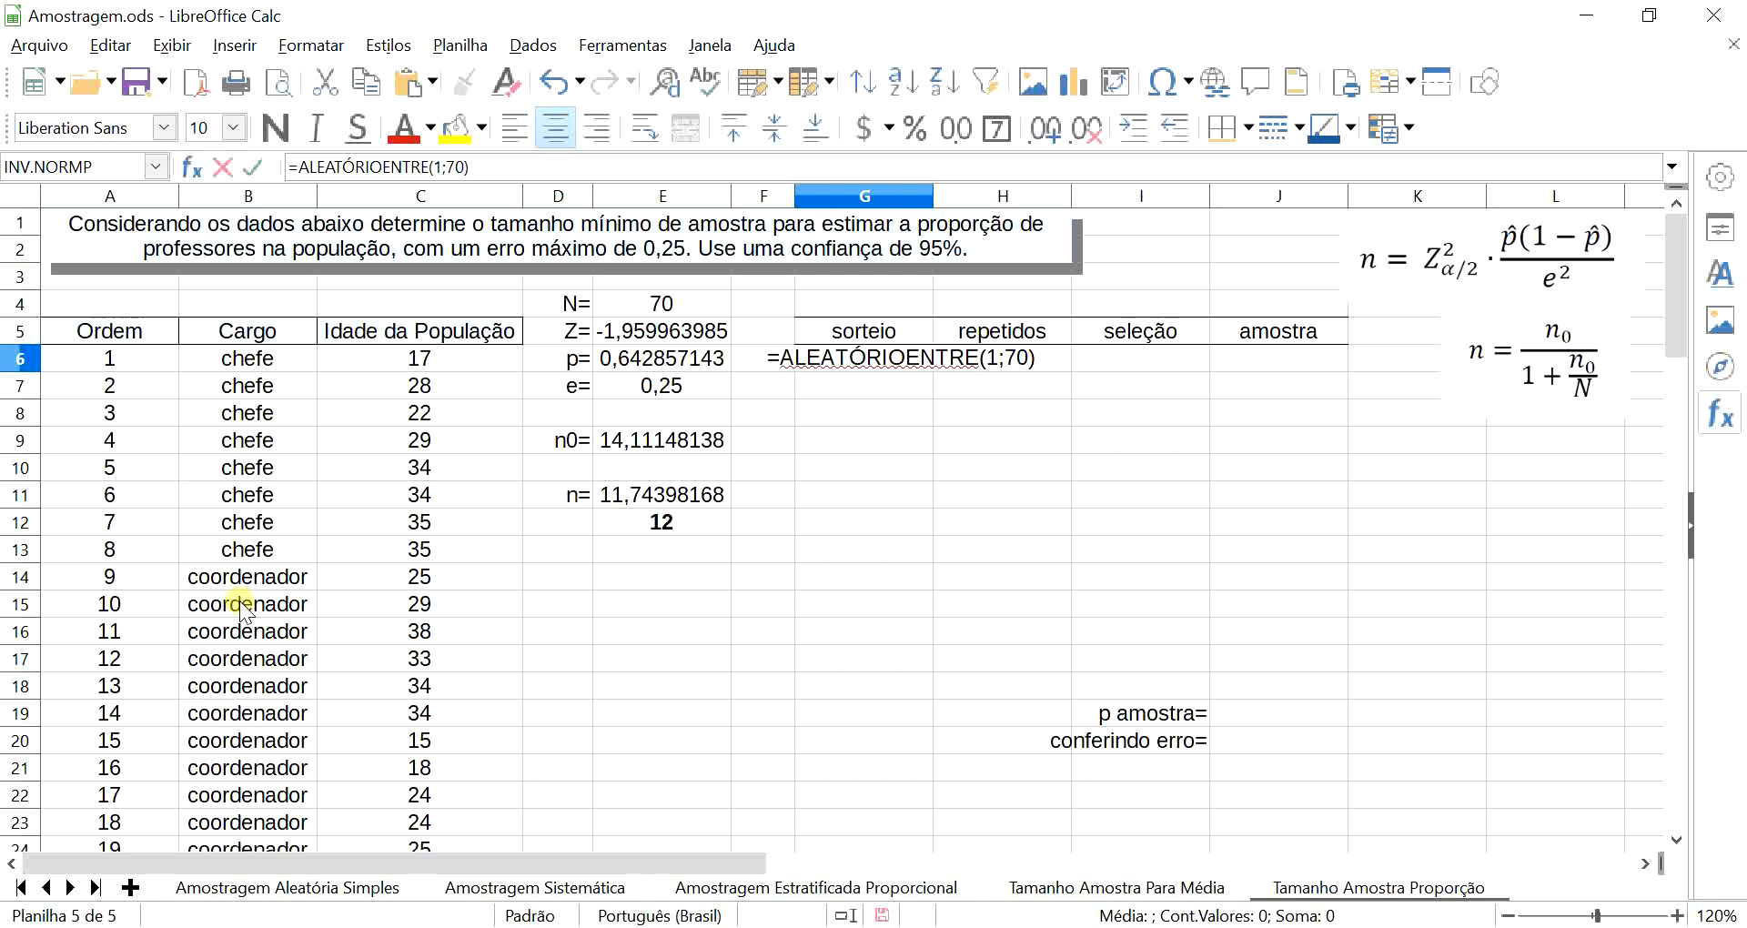
key("Return")
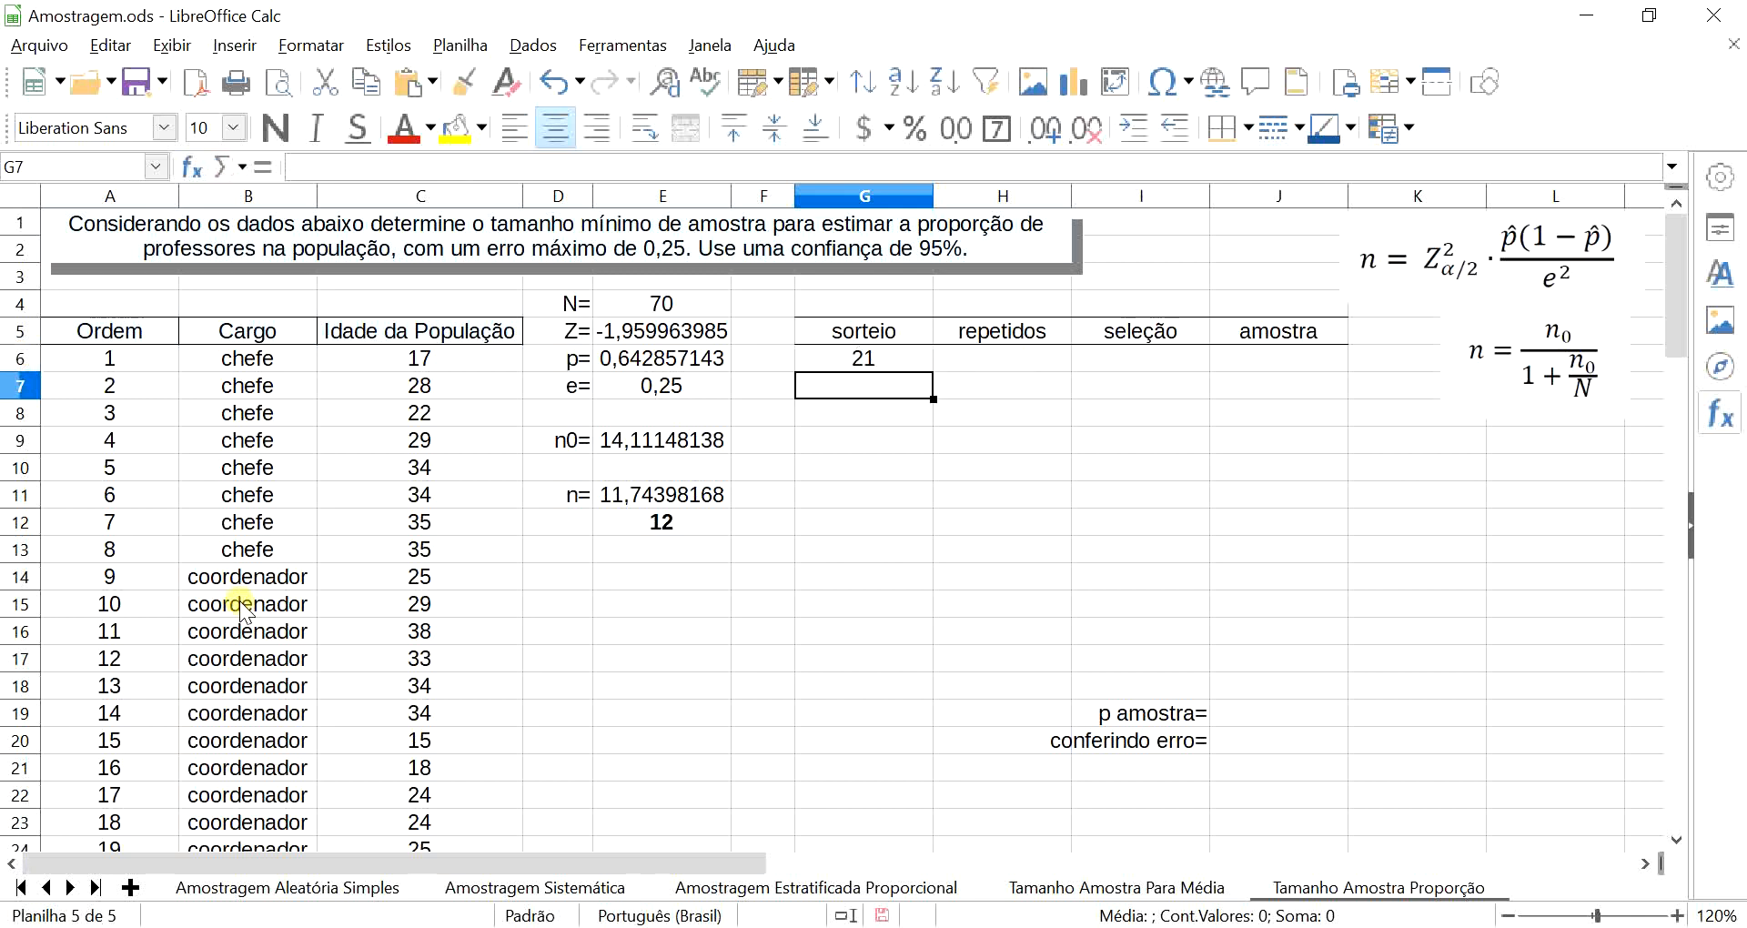
left_click(863, 360)
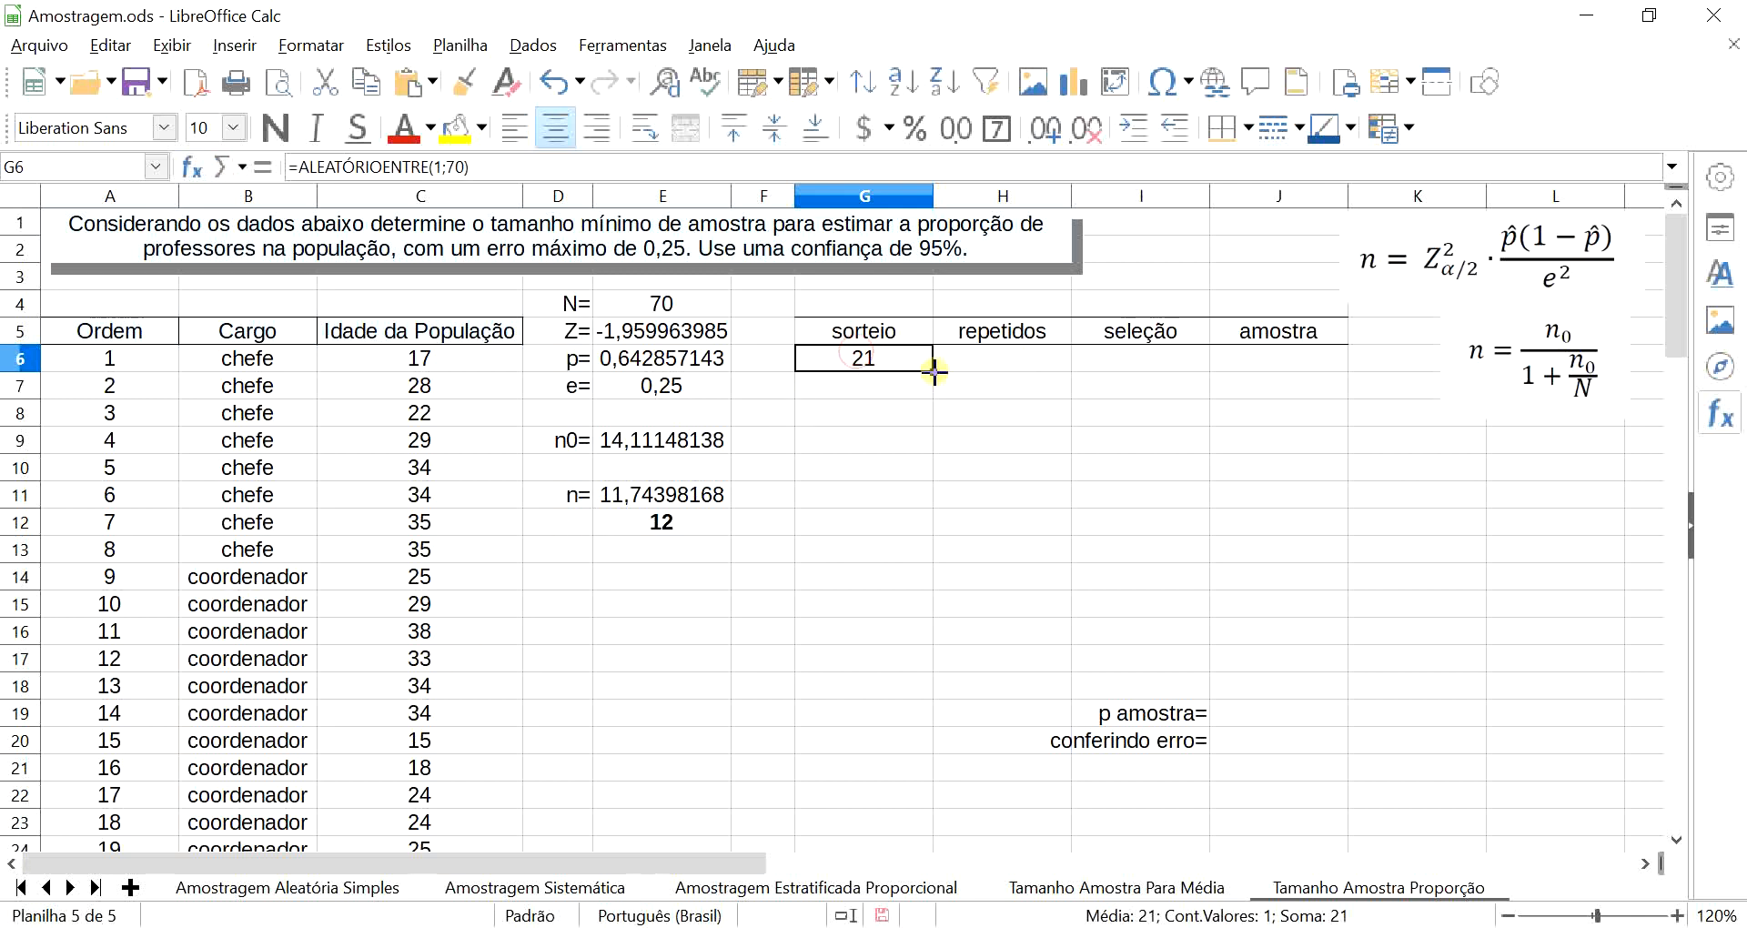
left_click_drag(935, 372, 940, 665)
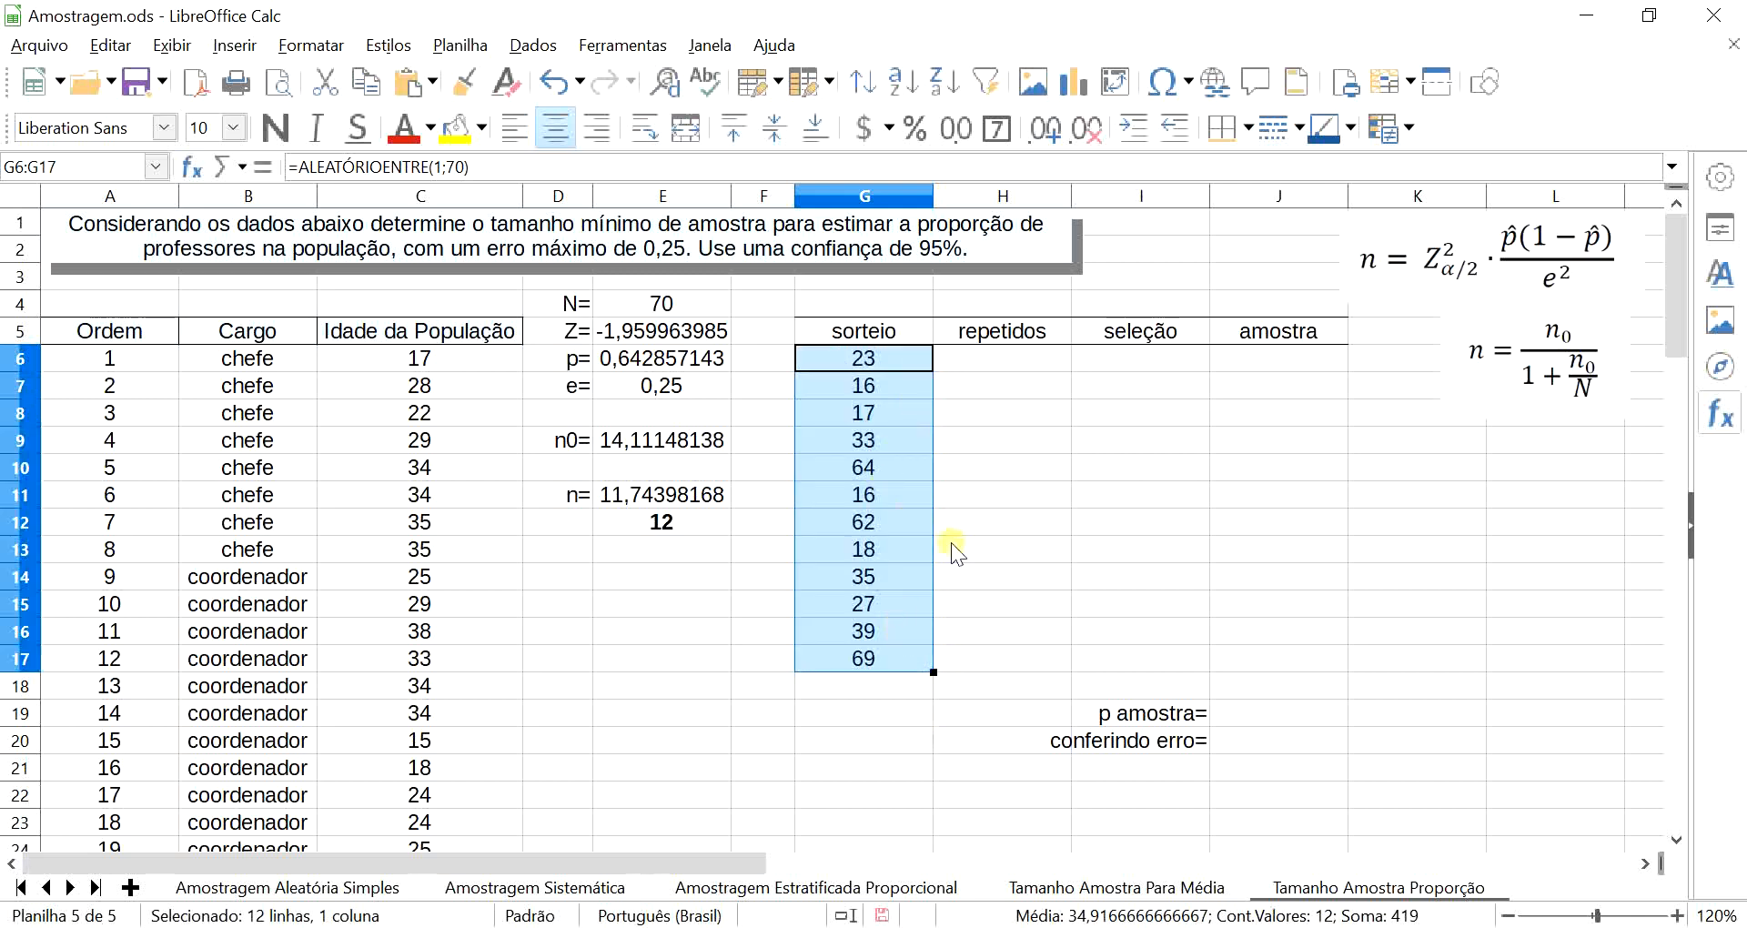
- Count repeated draws in cell H6 with =CONT.SE($G$6:$G$17;G6) and fill the formula down to H17
left_click(1008, 358)
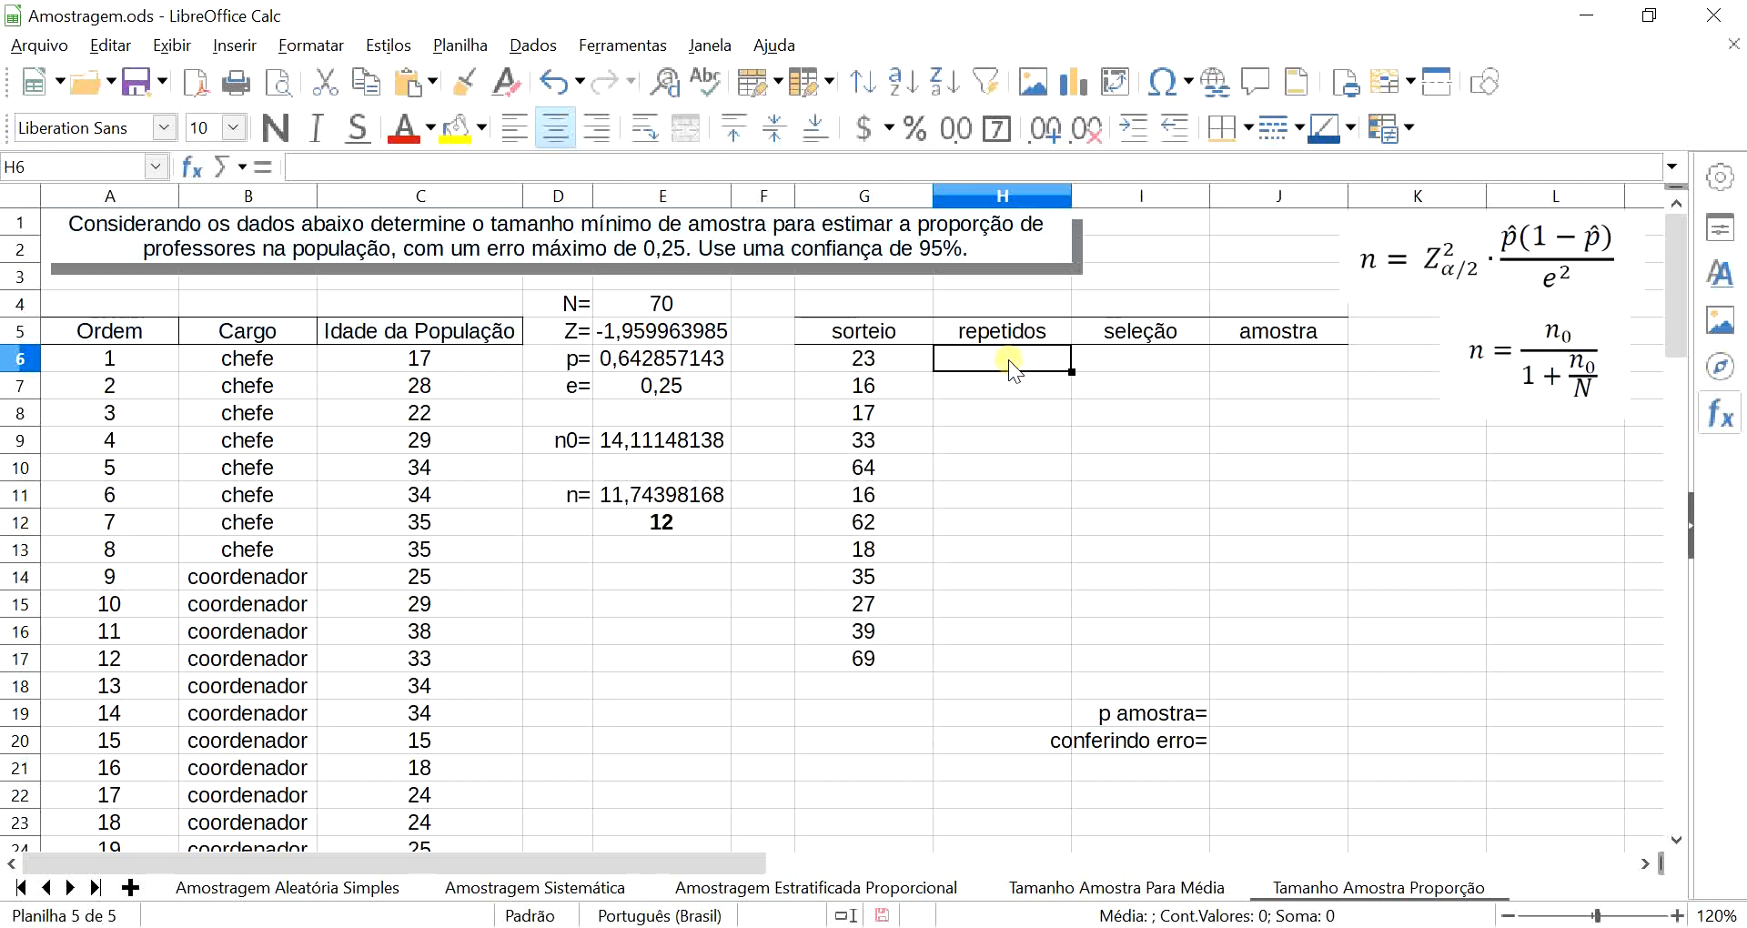
type("=cont")
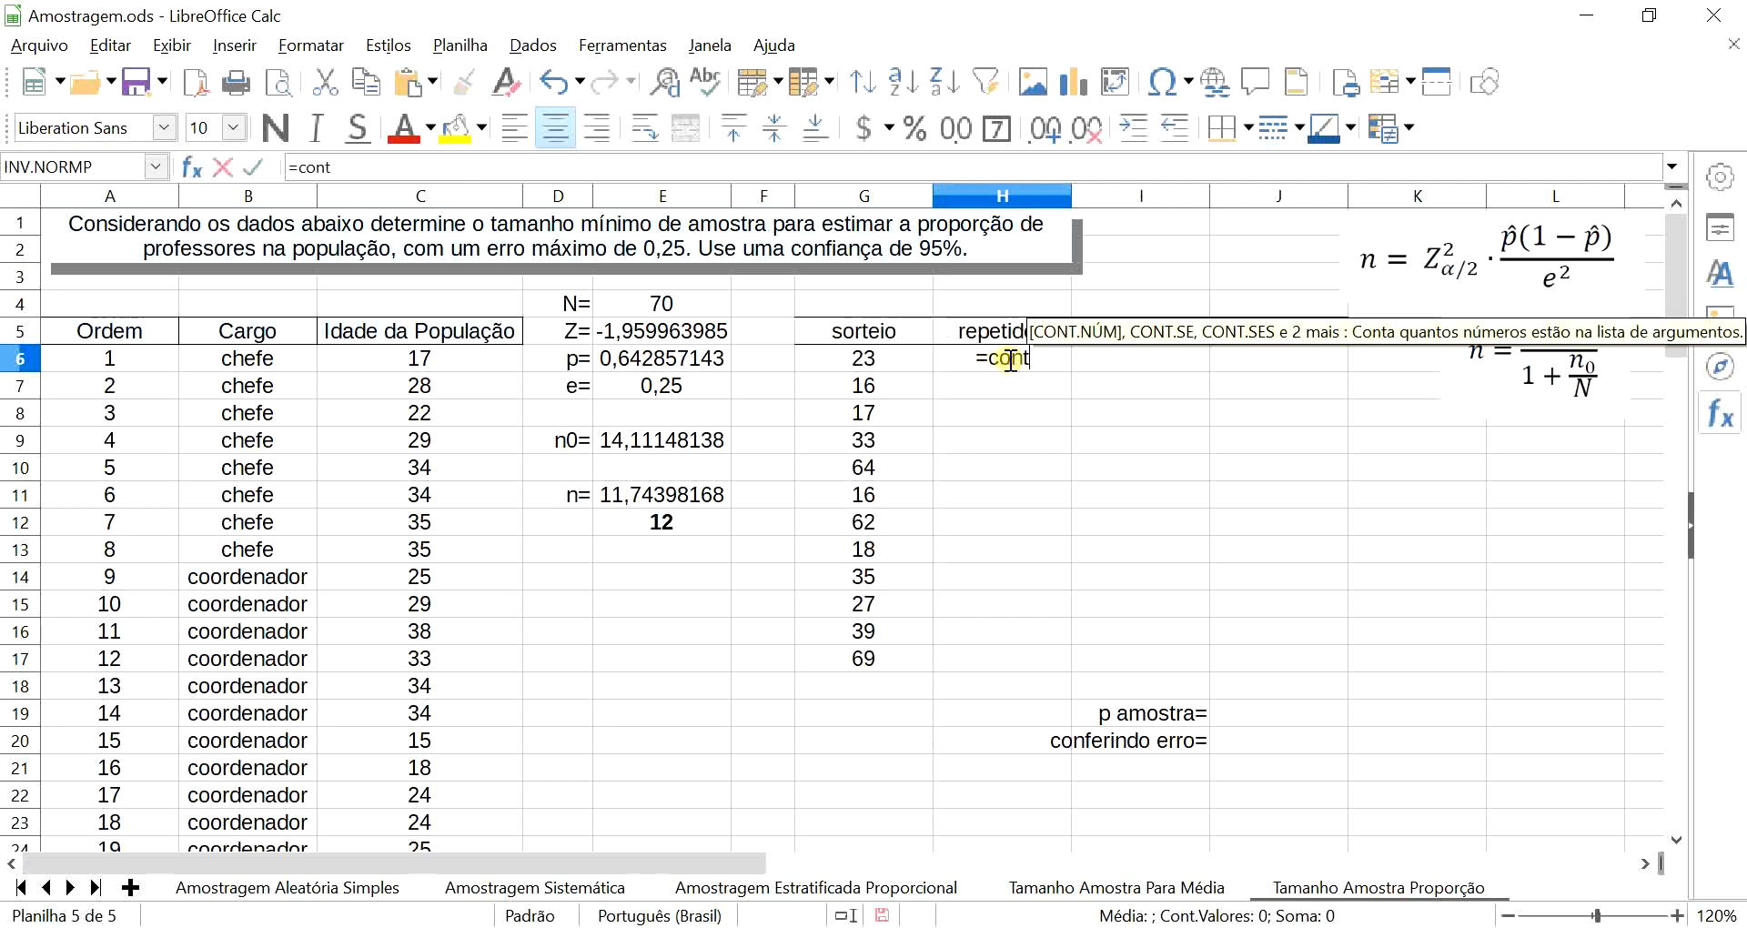
type(".se")
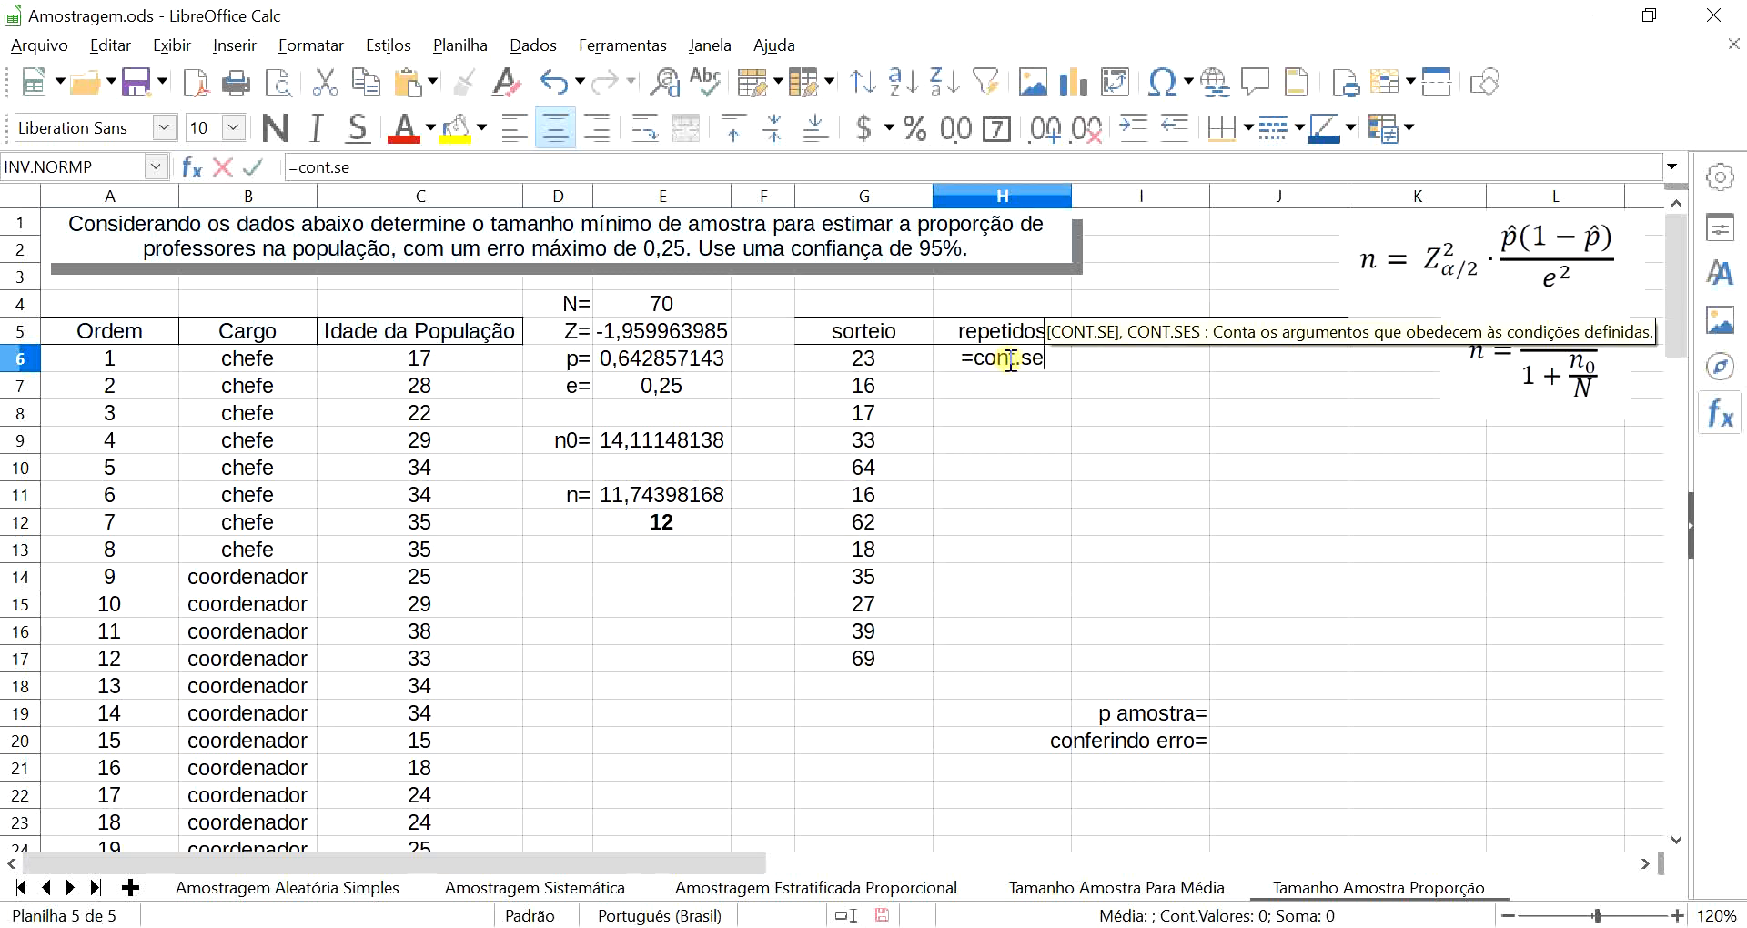
key("Return")
left_click_drag(851, 359, 848, 668)
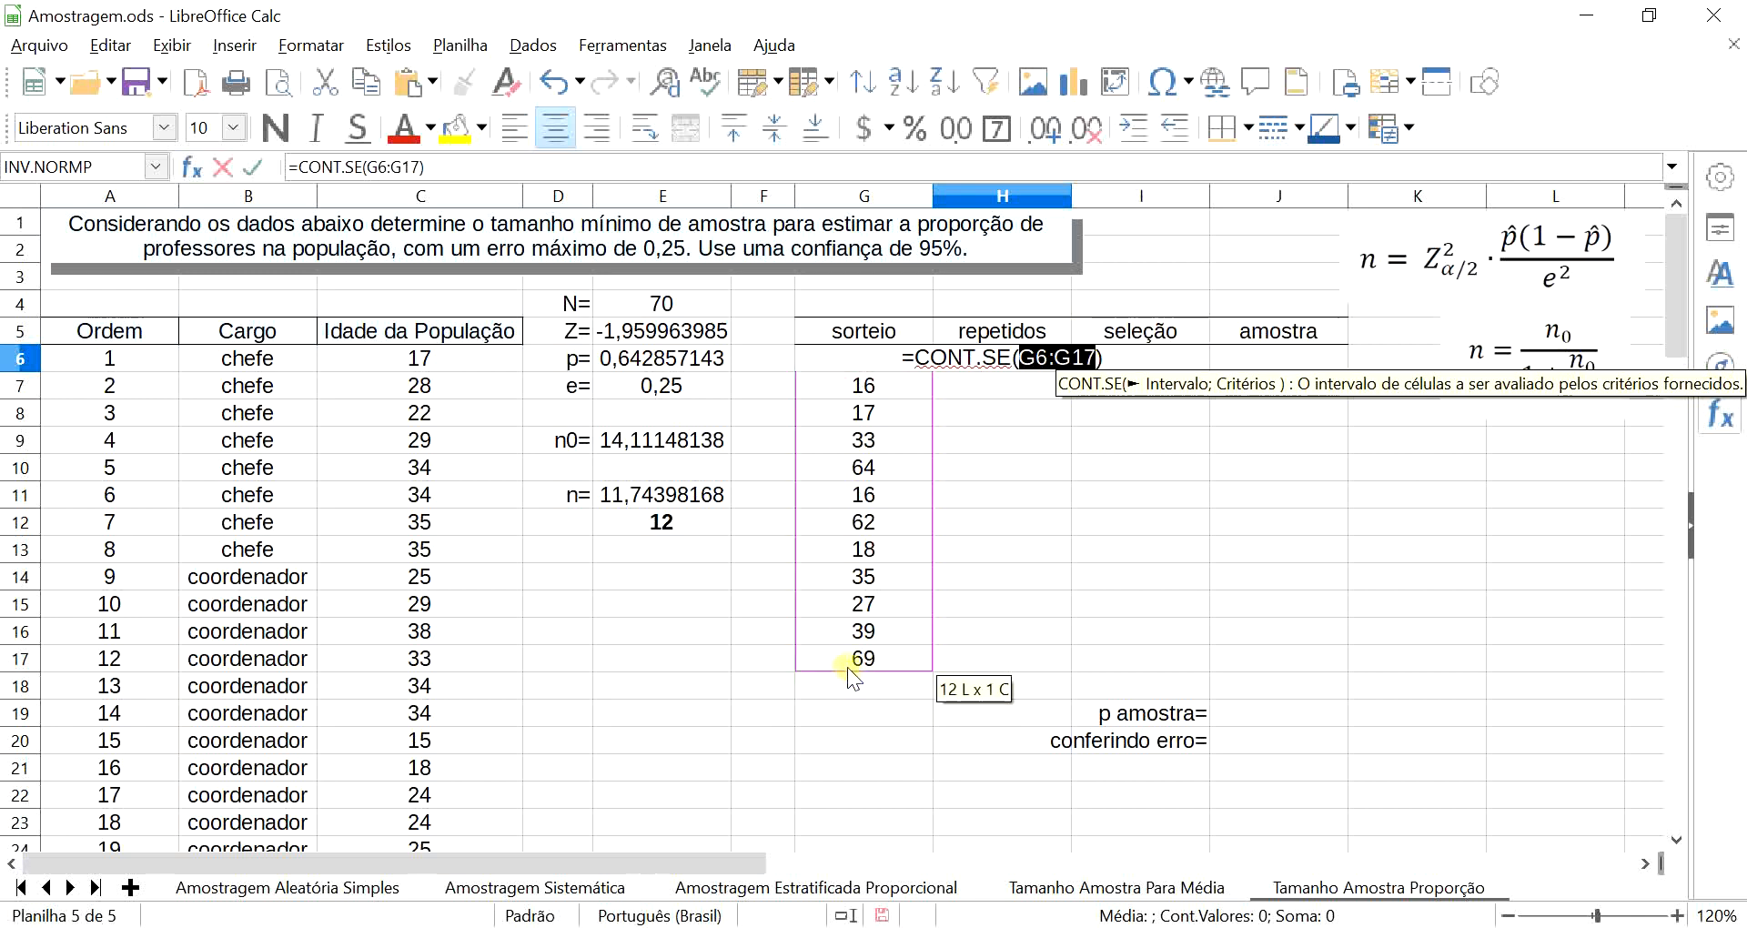
key("shift+F4")
type(";")
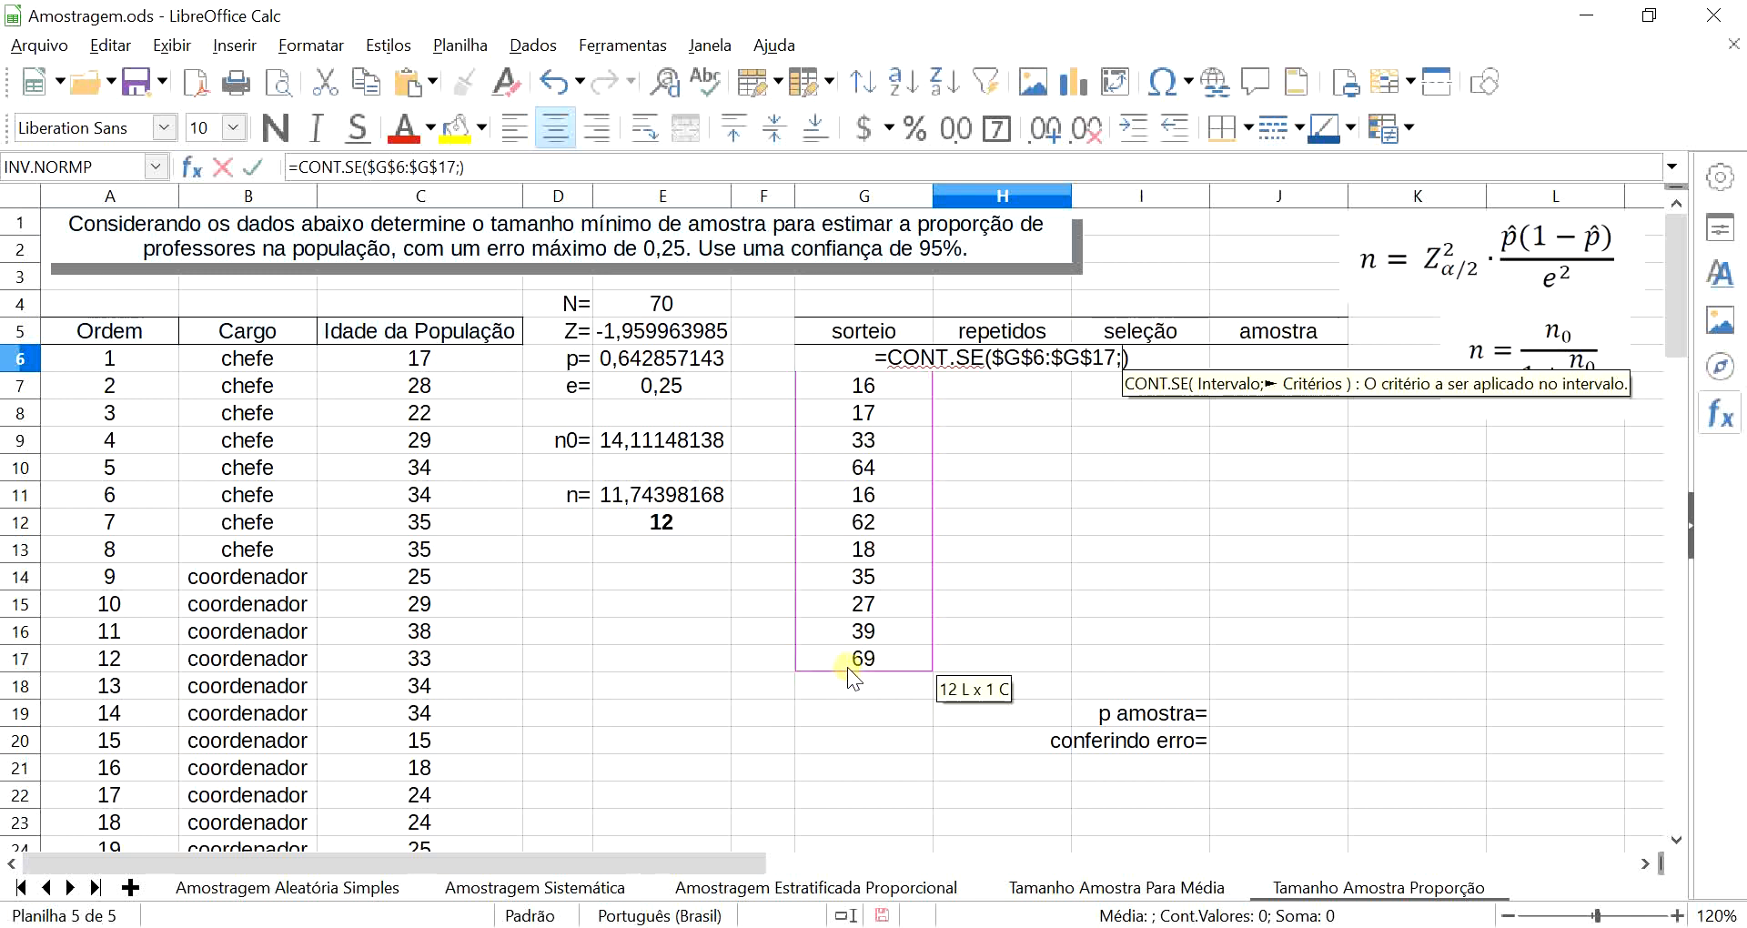
left_click(820, 359)
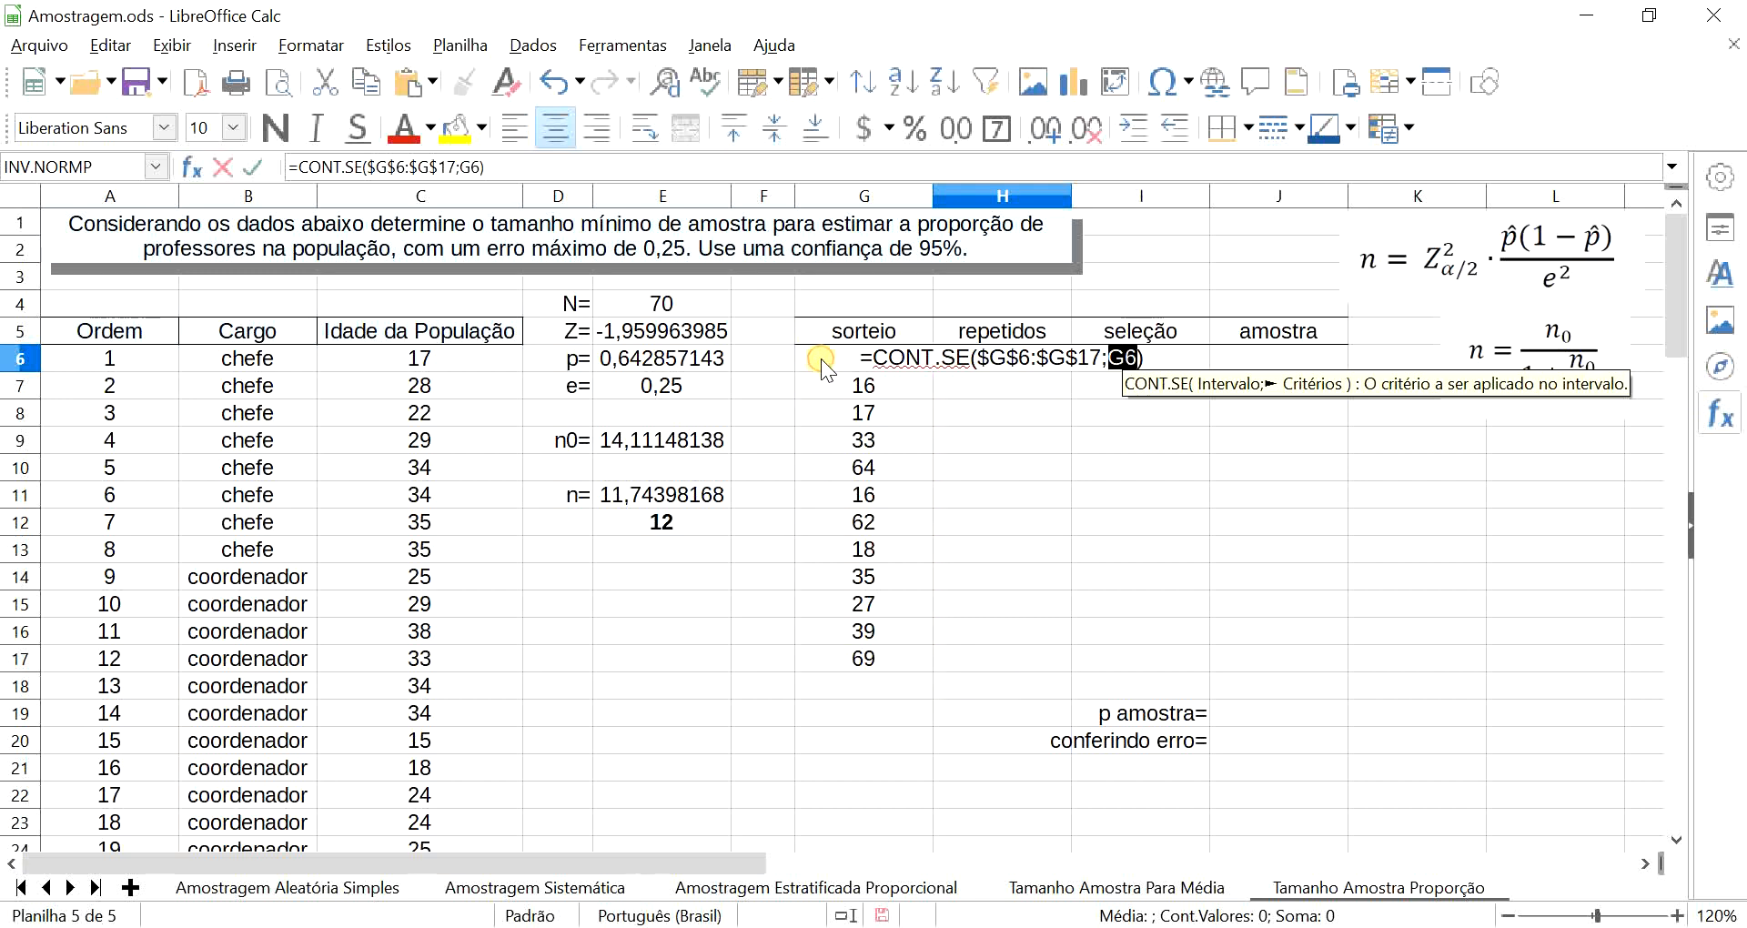
key("Return")
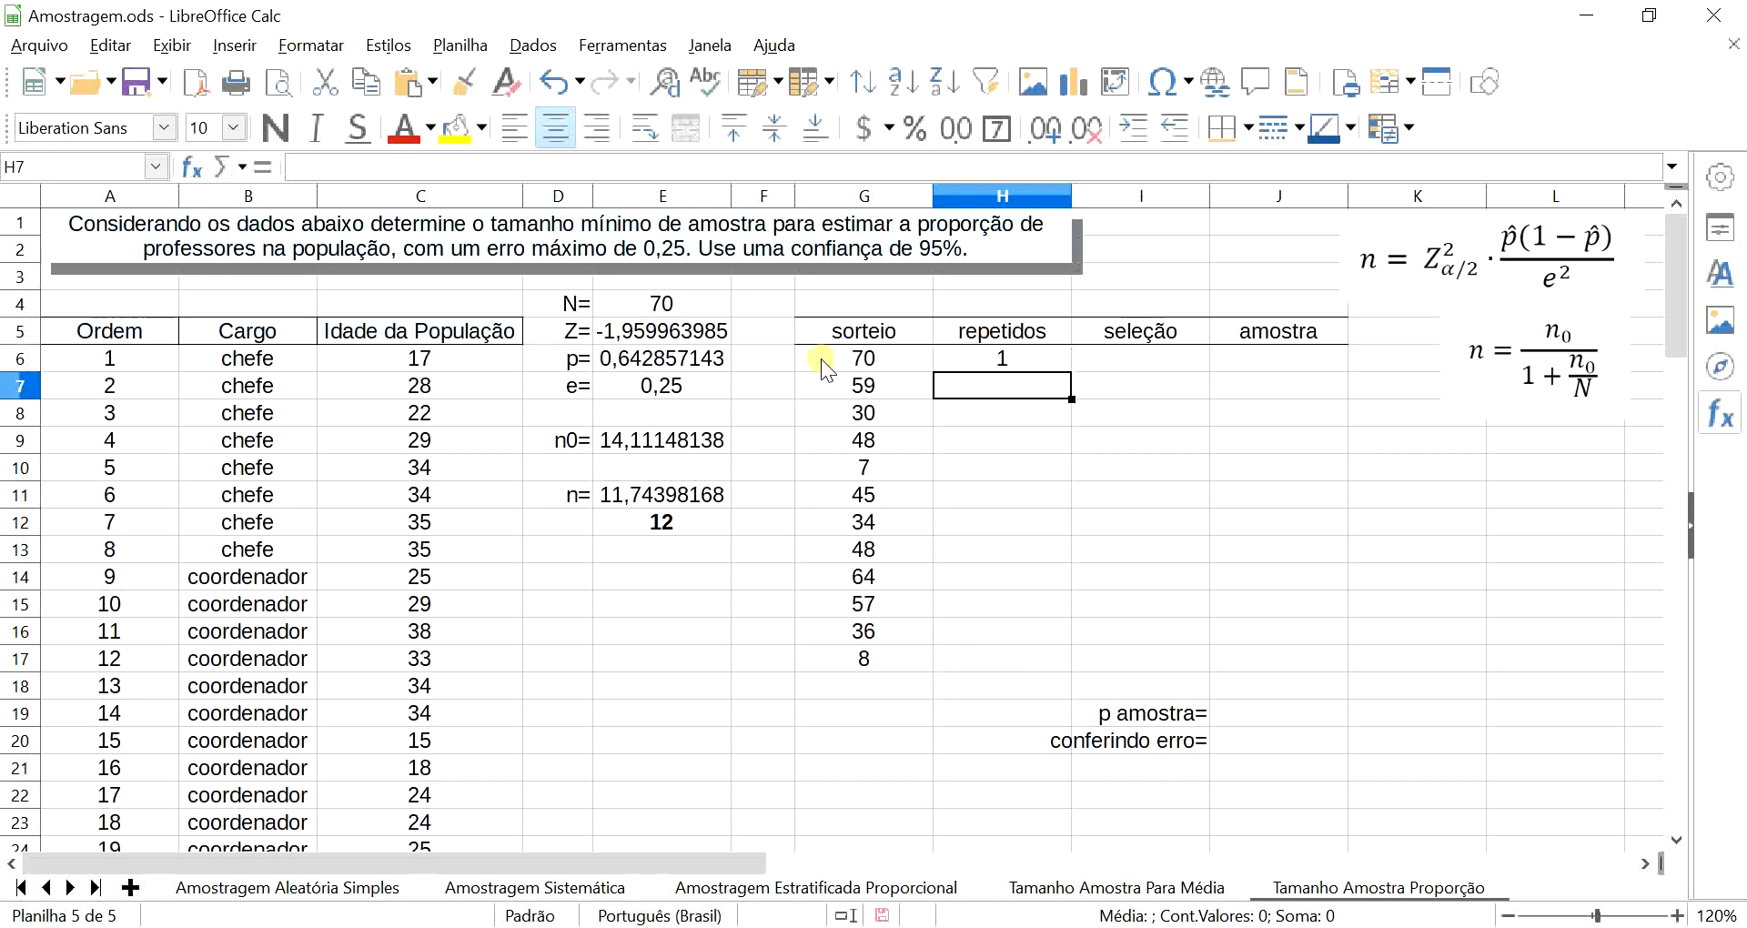
left_click(1056, 362)
left_click_drag(1071, 371, 1045, 661)
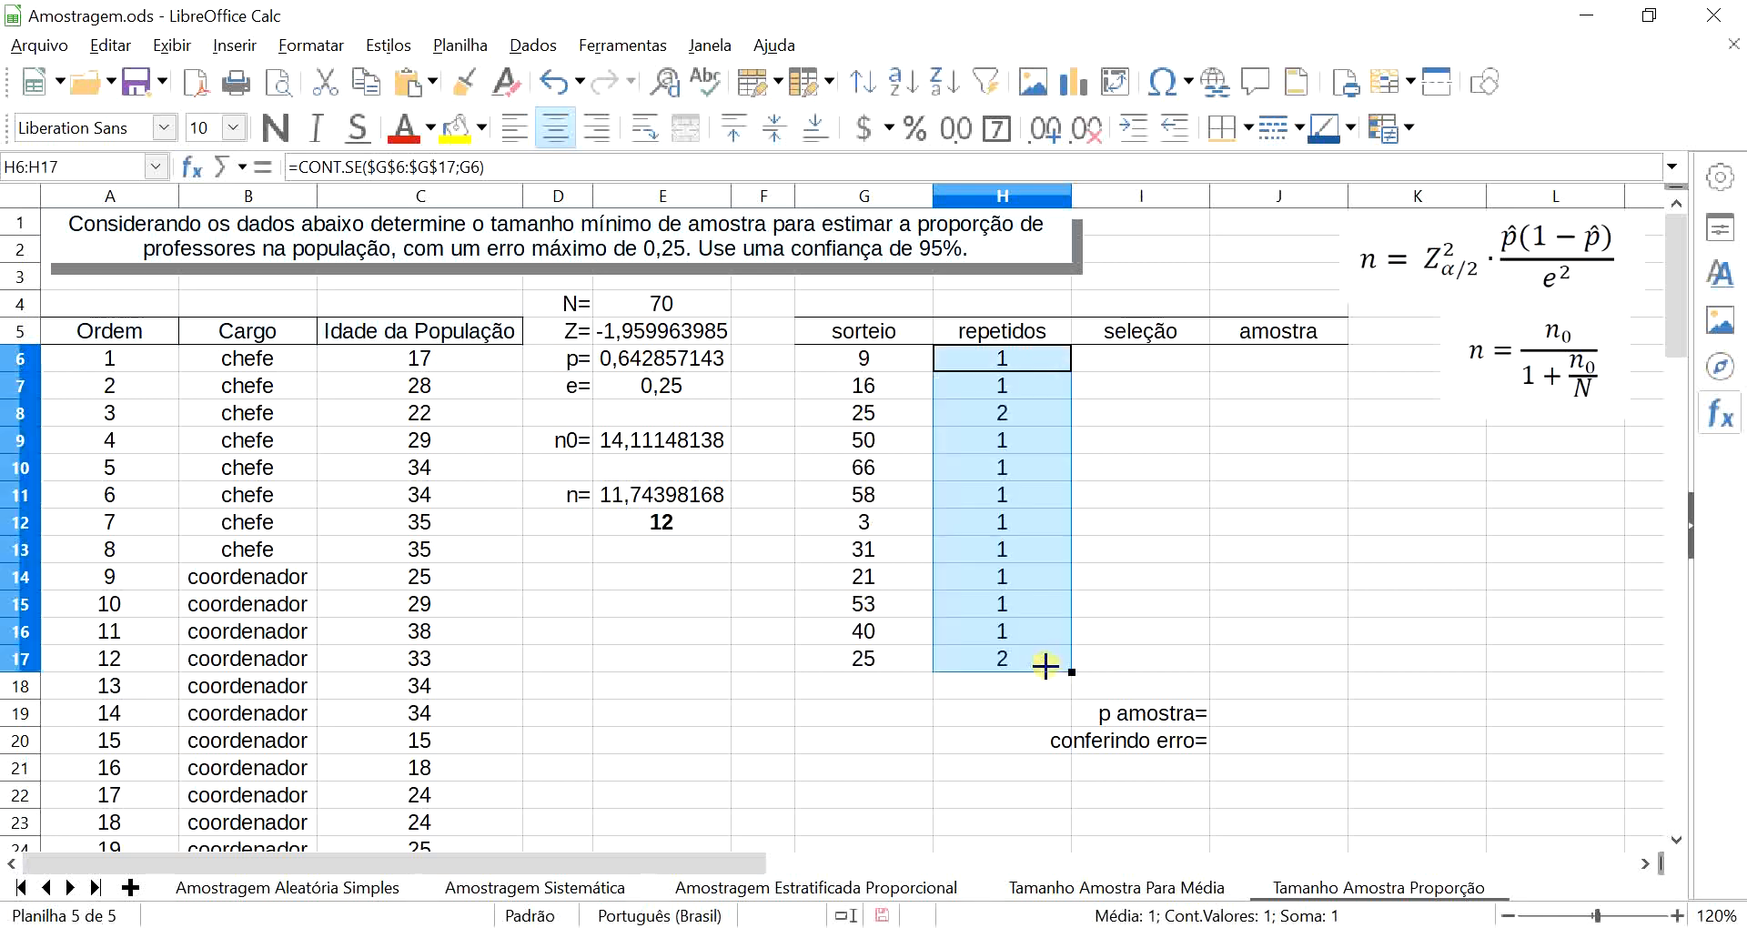
- Recalculate the random draw and paste G6:G17 as numbers only into the seleção column starting at I6
left_click(1171, 551)
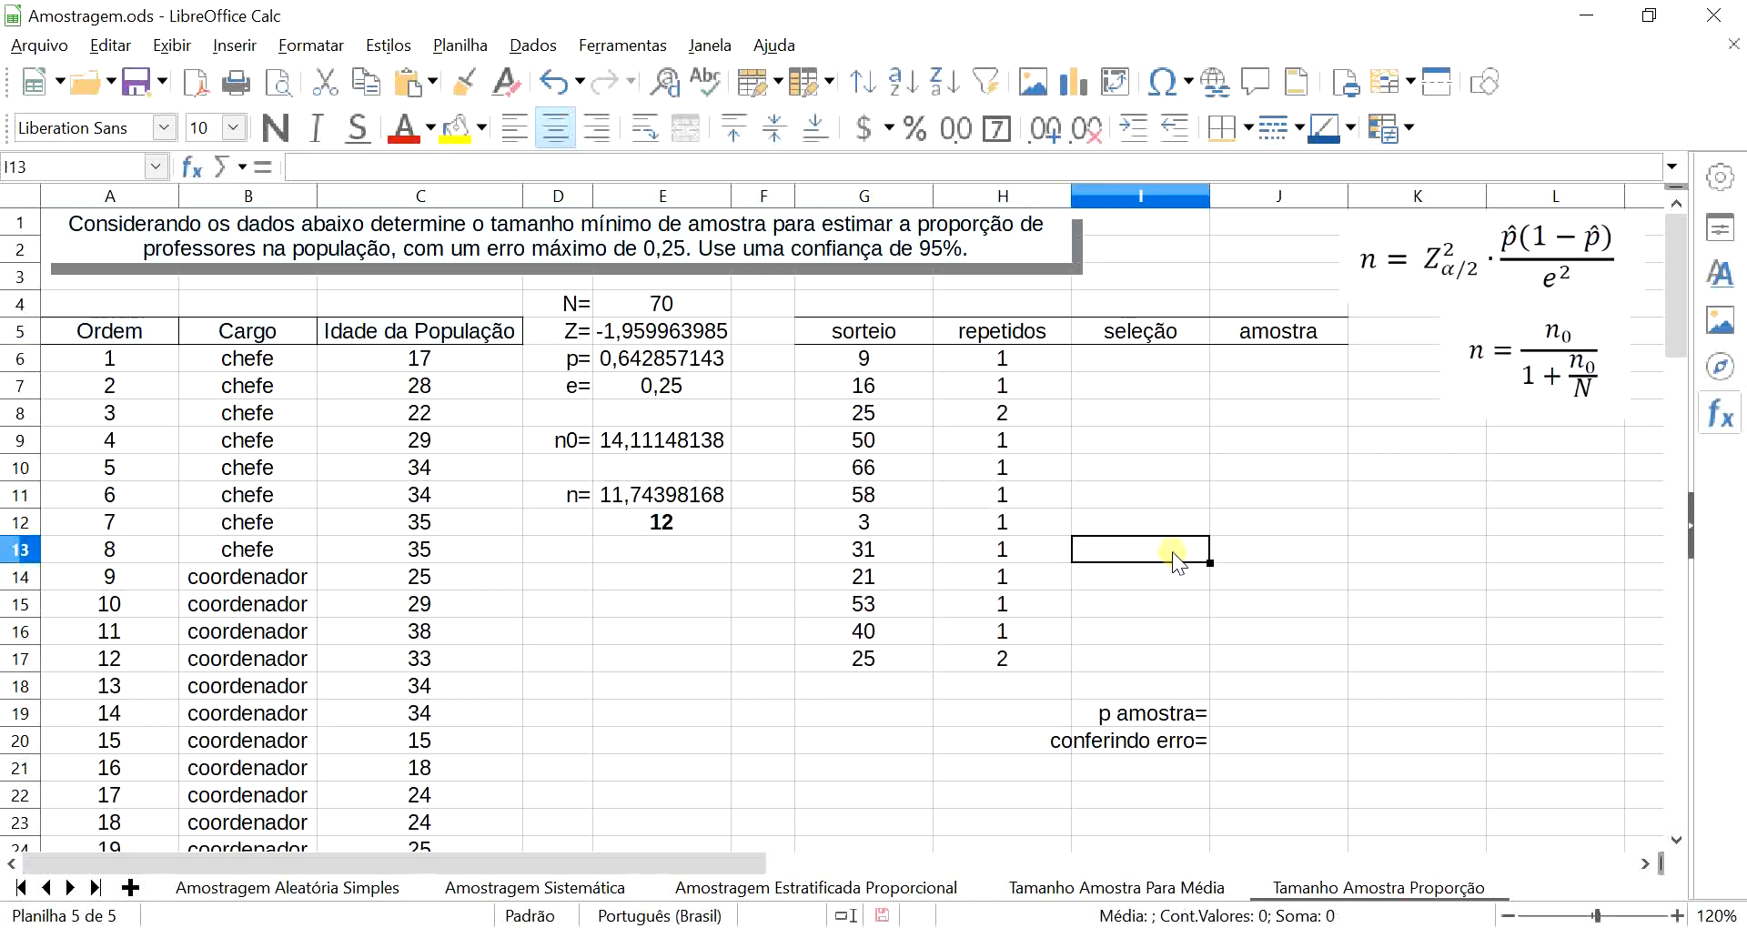
key("F9")
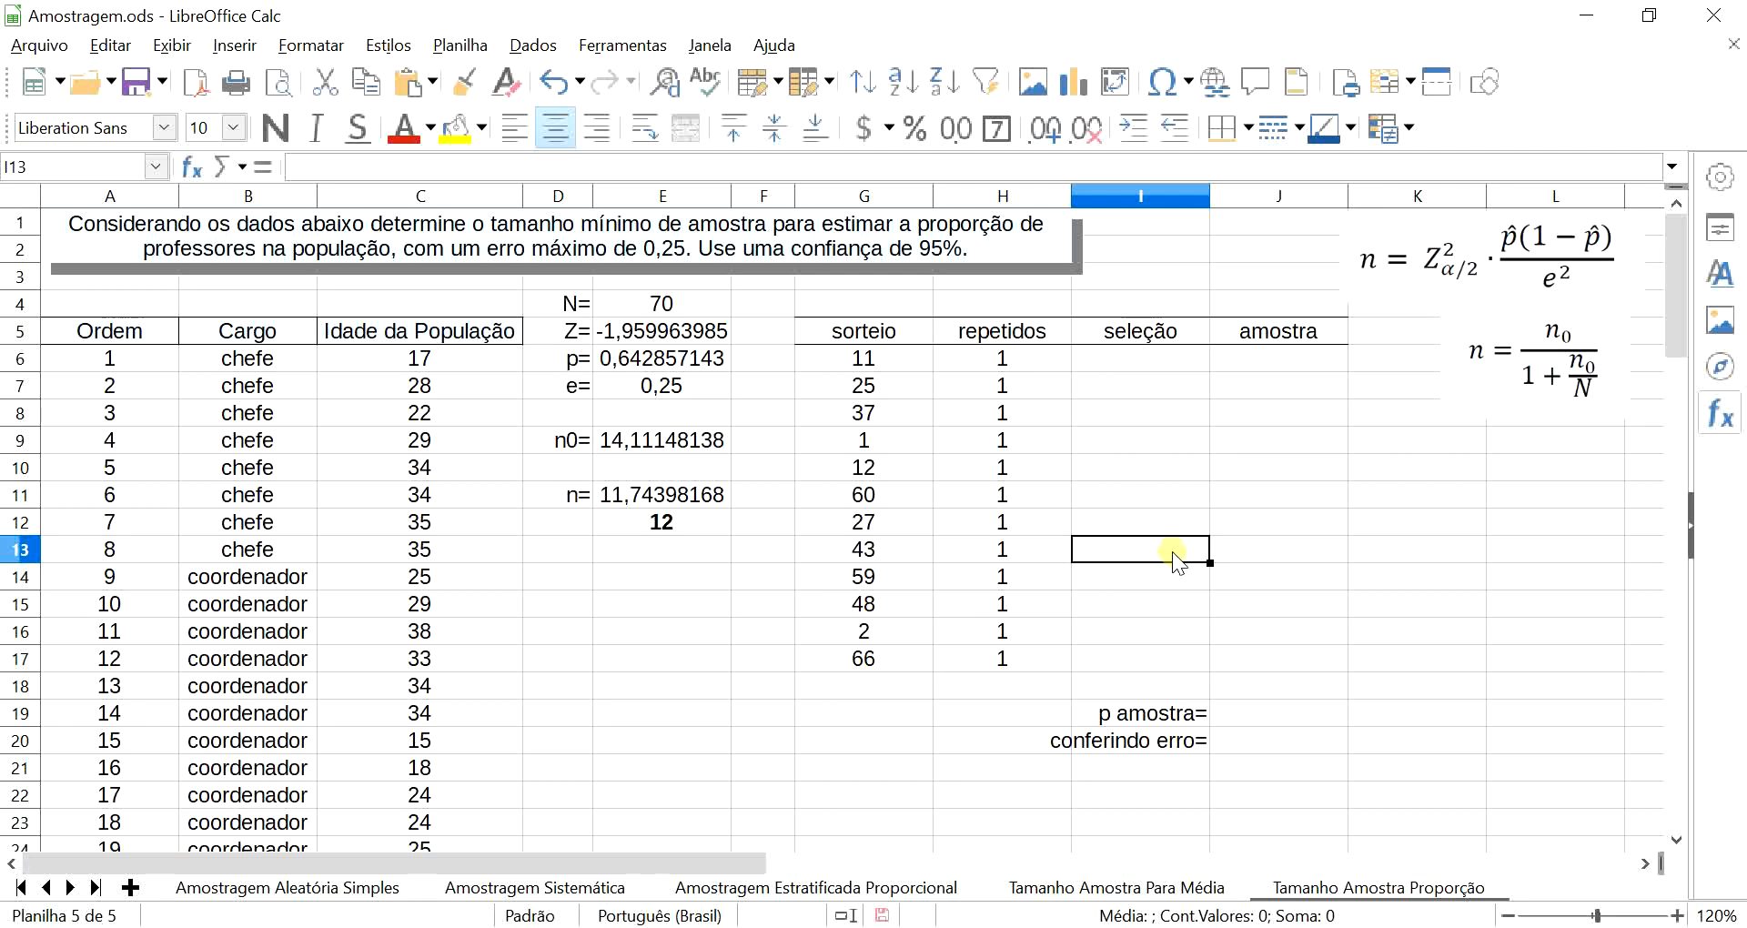
left_click_drag(881, 368, 881, 652)
key("ctrl+c")
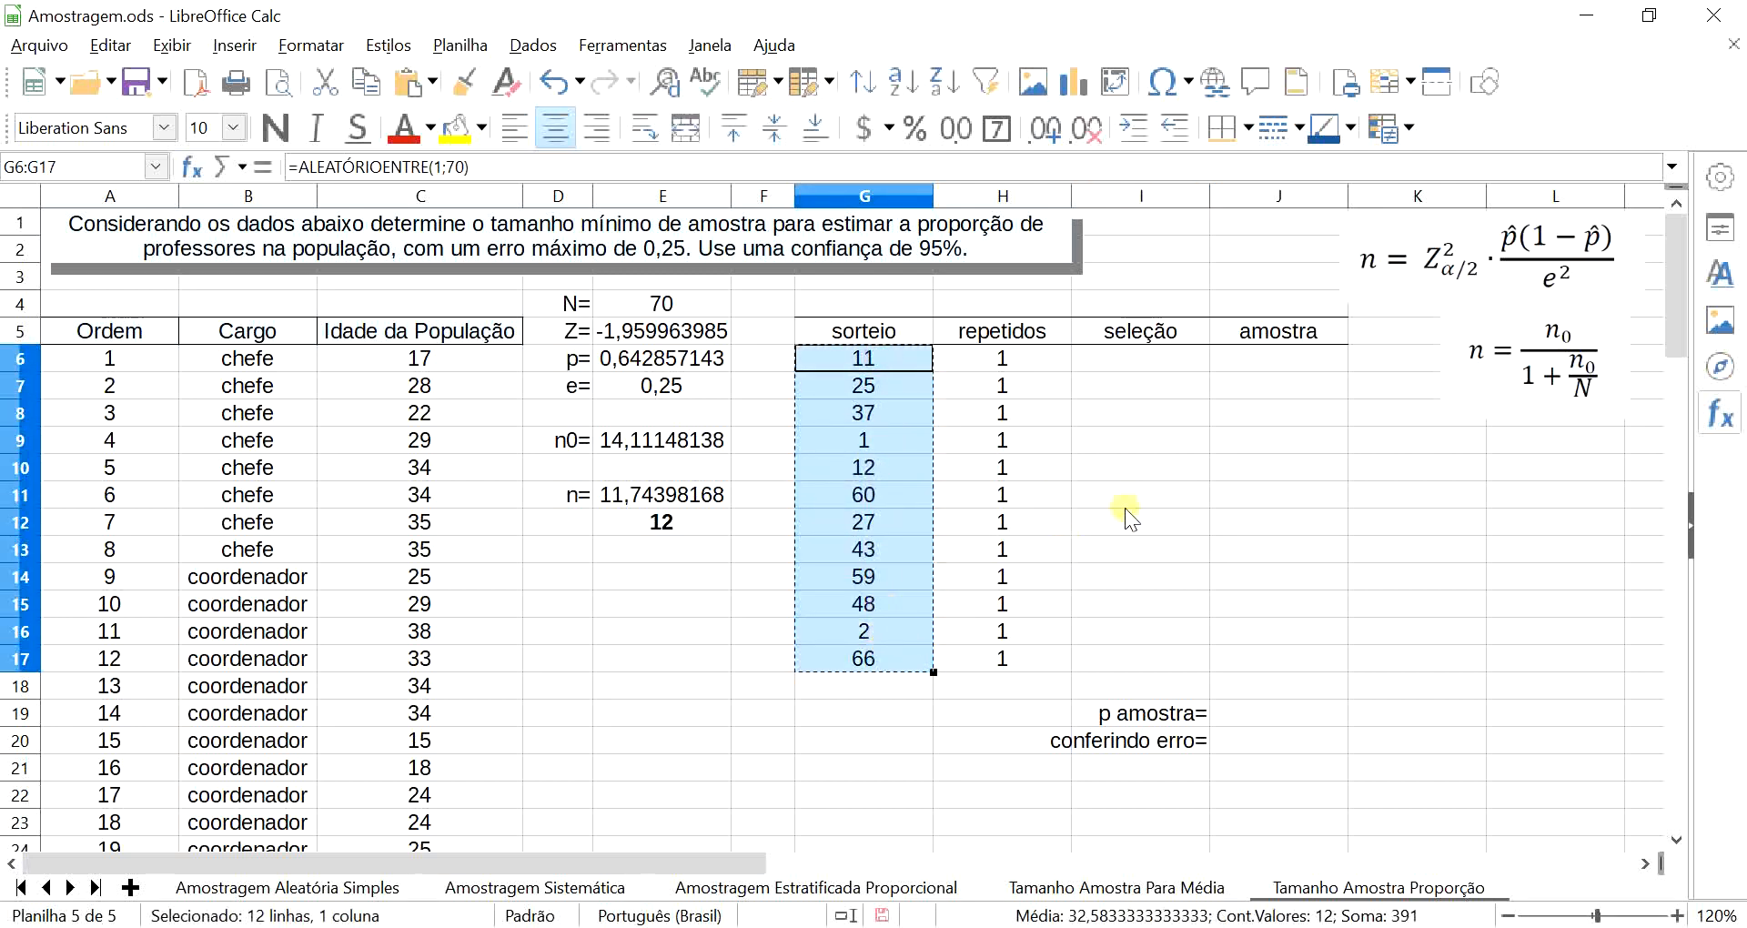
left_click(1116, 359)
right_click(1116, 359)
mouse_move(1242, 466)
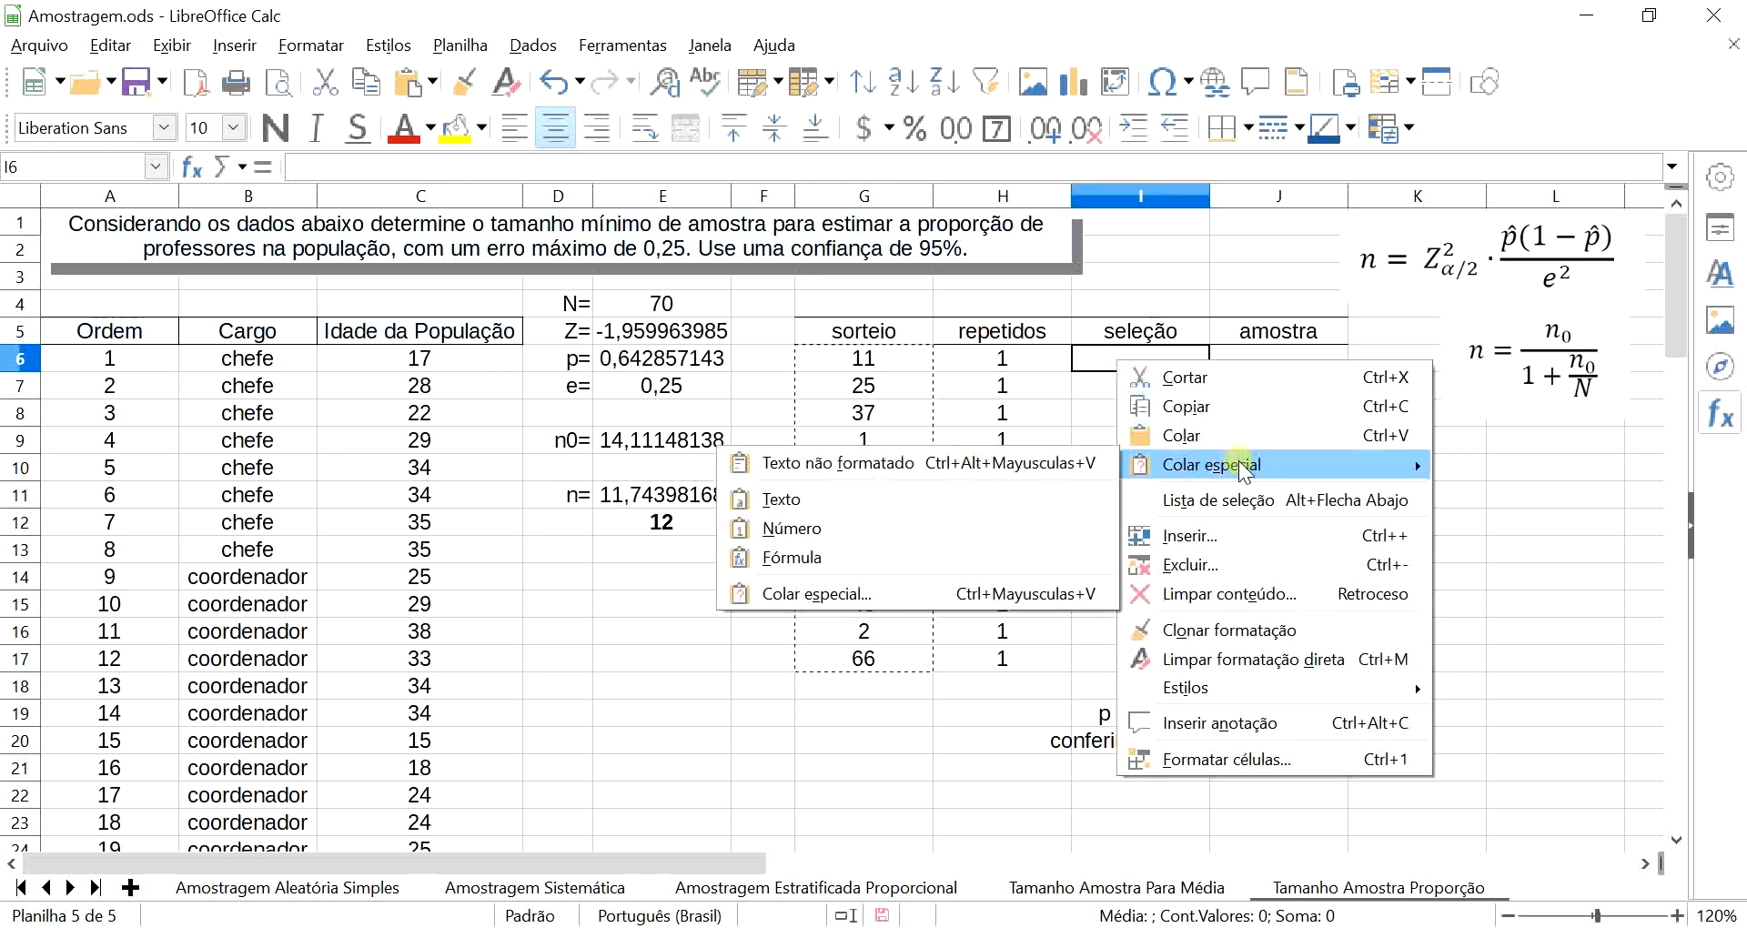
left_click(872, 527)
left_click(1171, 548)
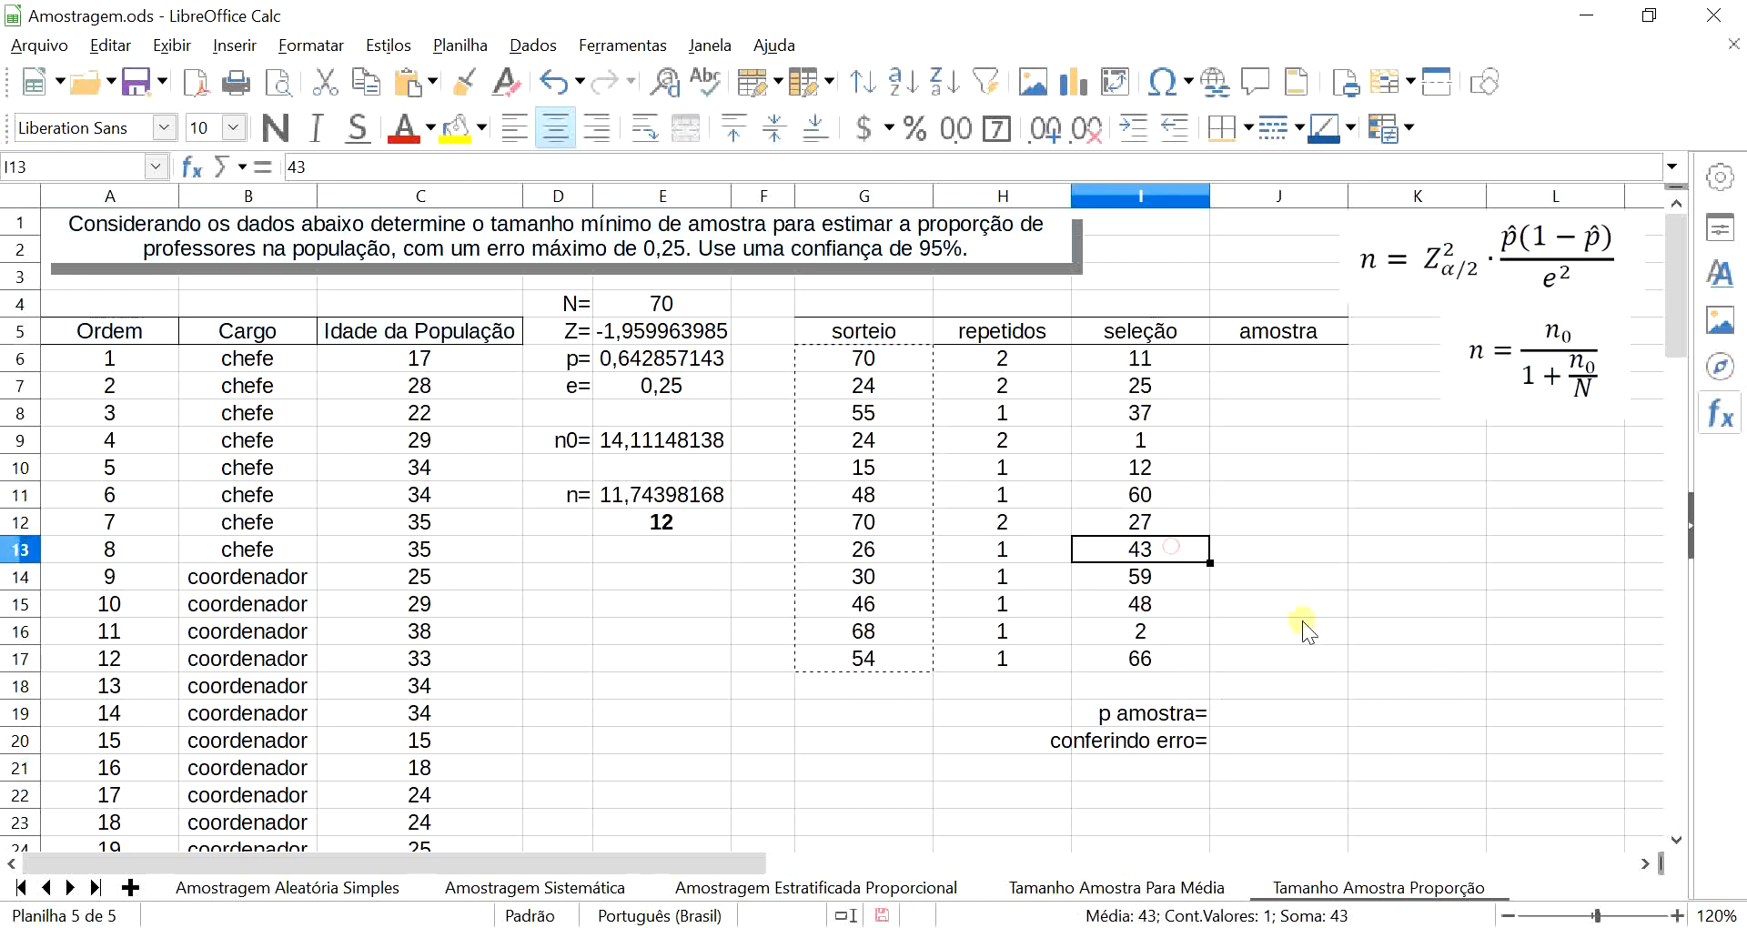
- Look up the job title for the first selected number by entering =PROCV(I6;$A$6:$C$75;2) in cell J6 of the amostra column
left_click(1320, 604)
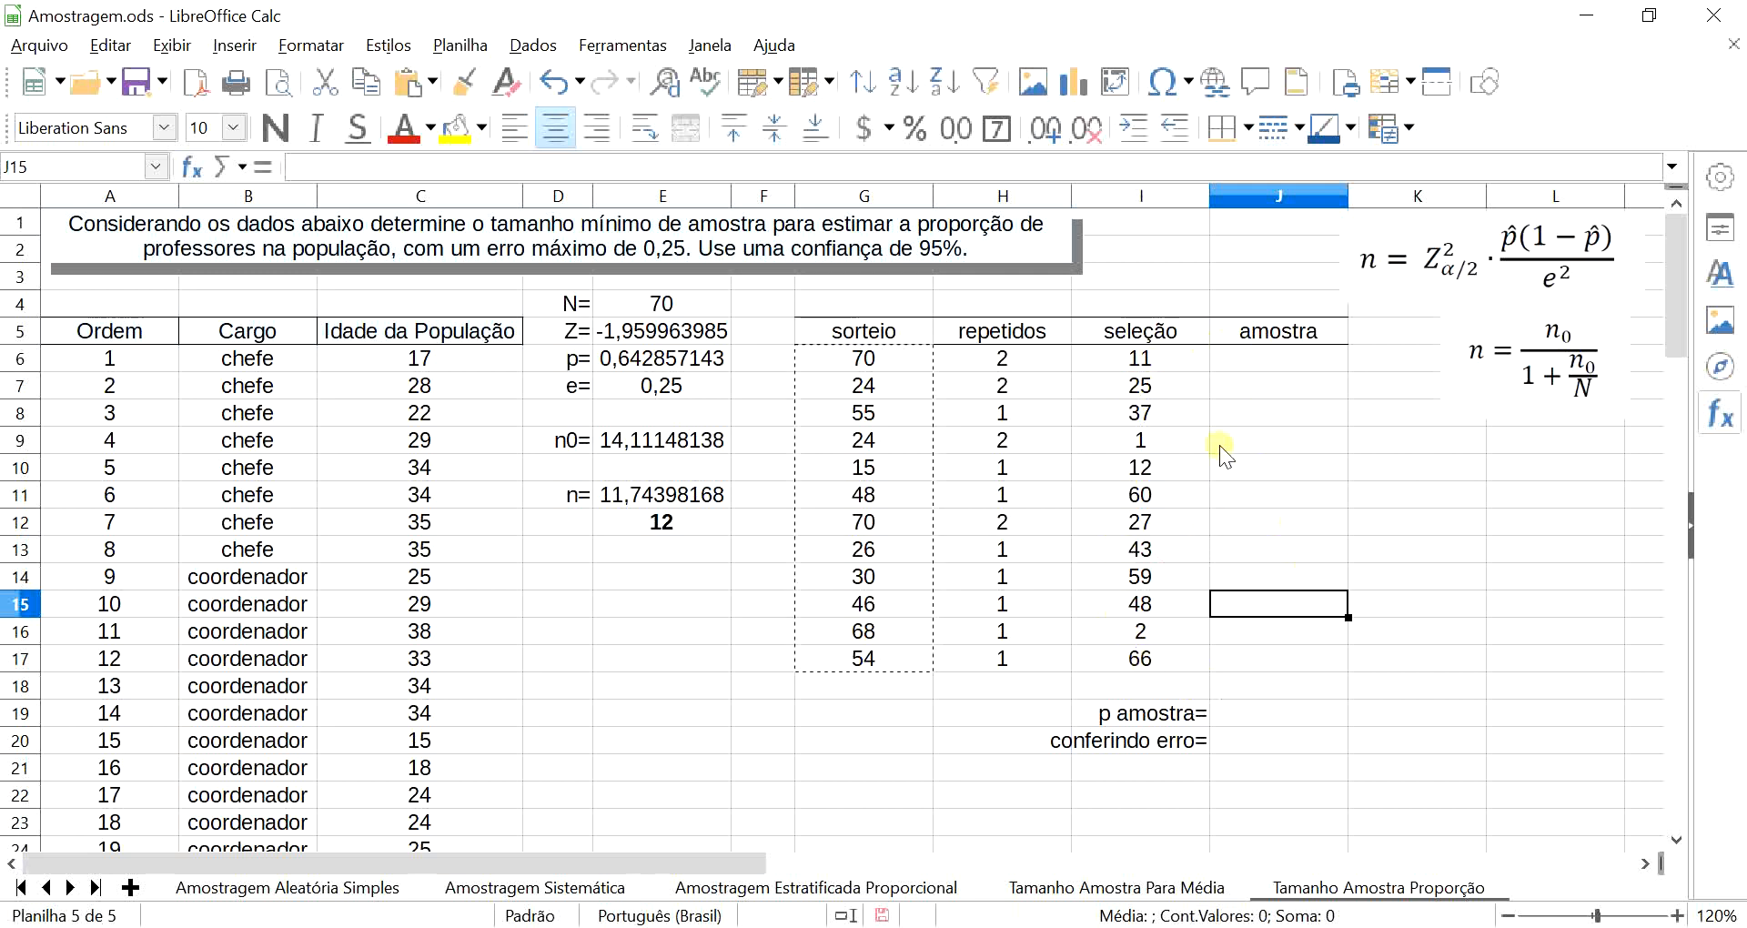
left_click(1267, 364)
type("=")
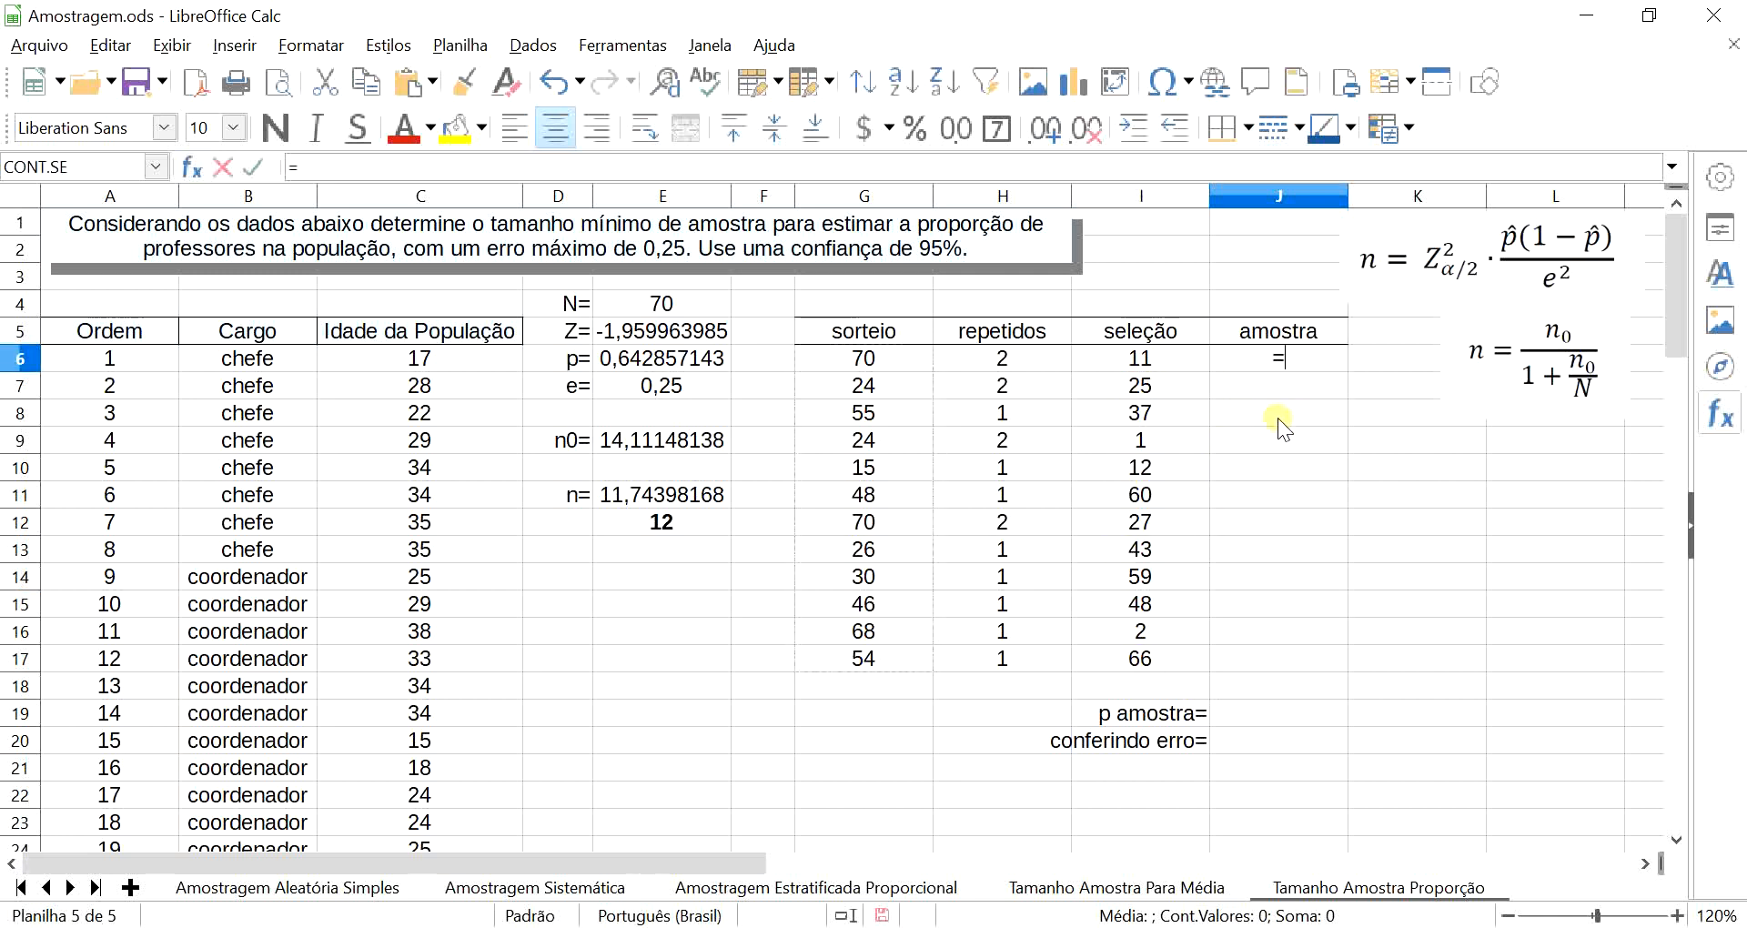
type("procv")
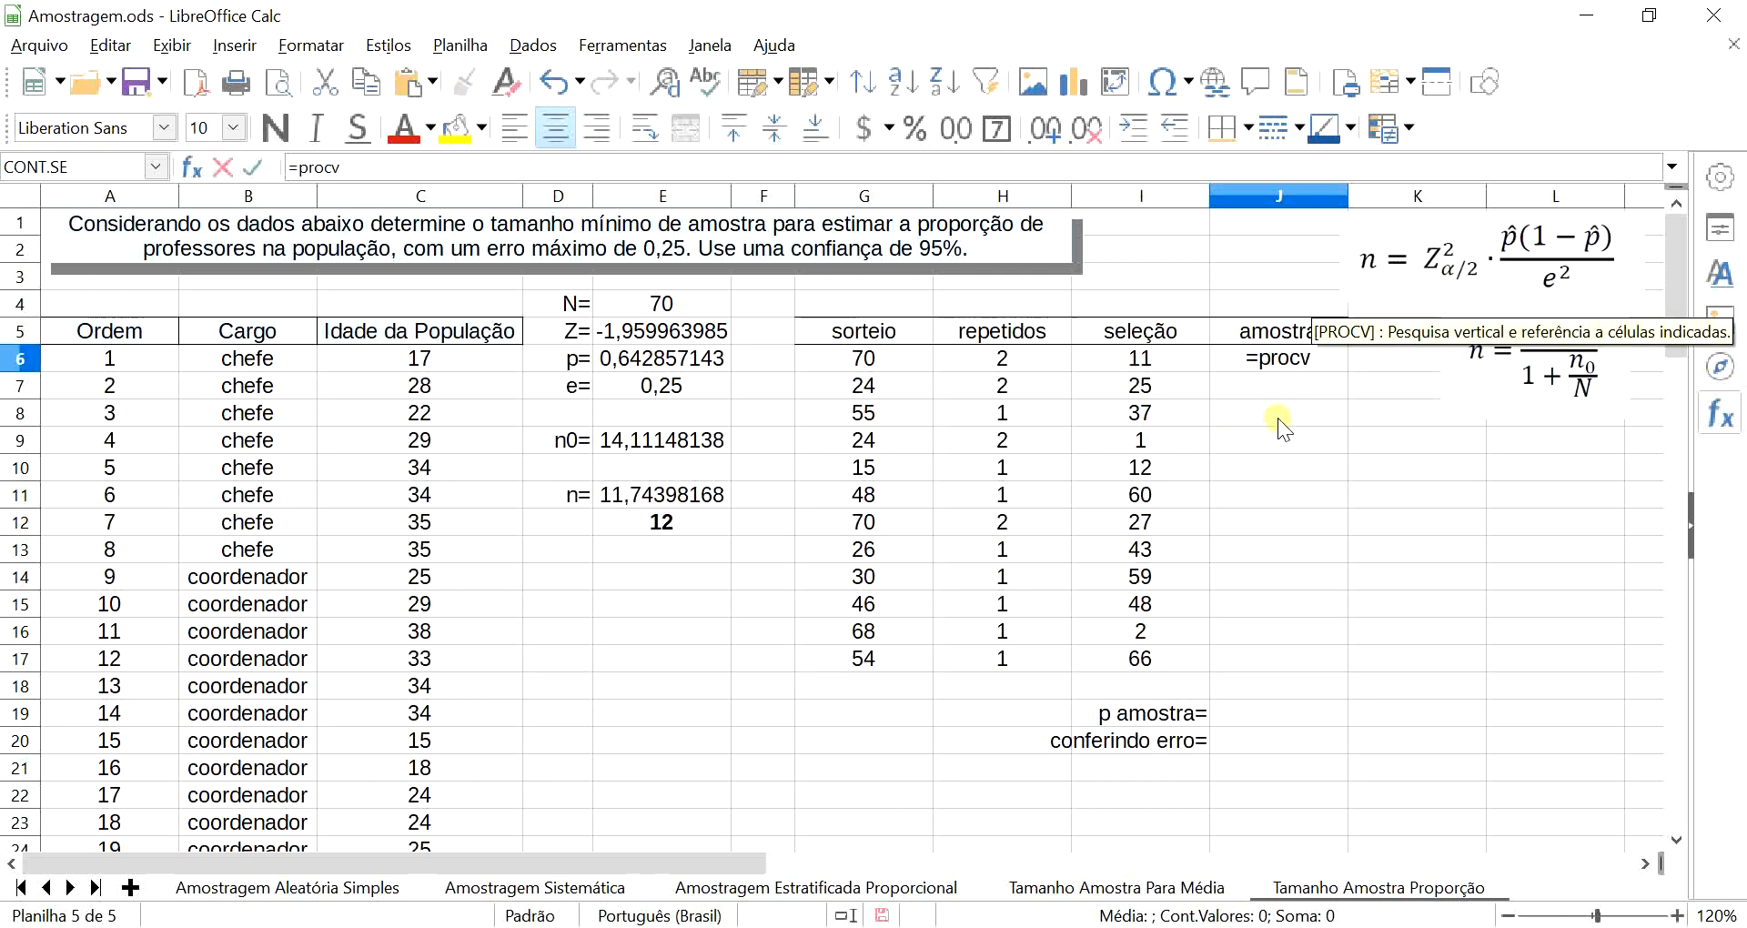
key("Return")
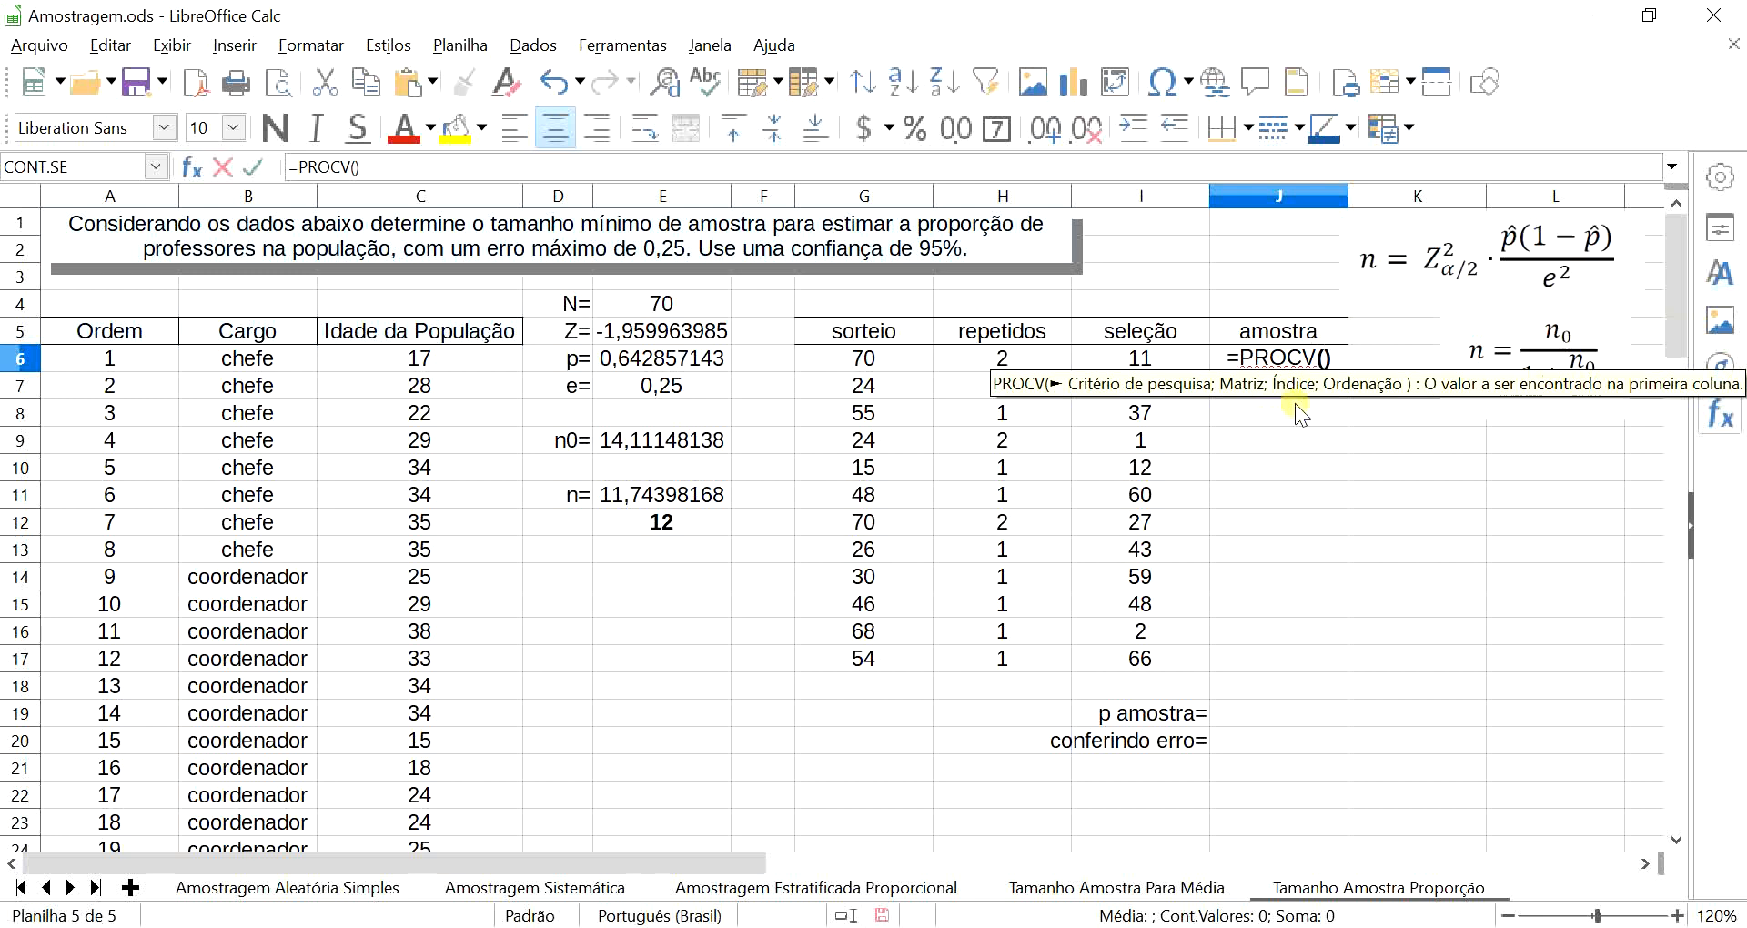
left_click(1153, 357)
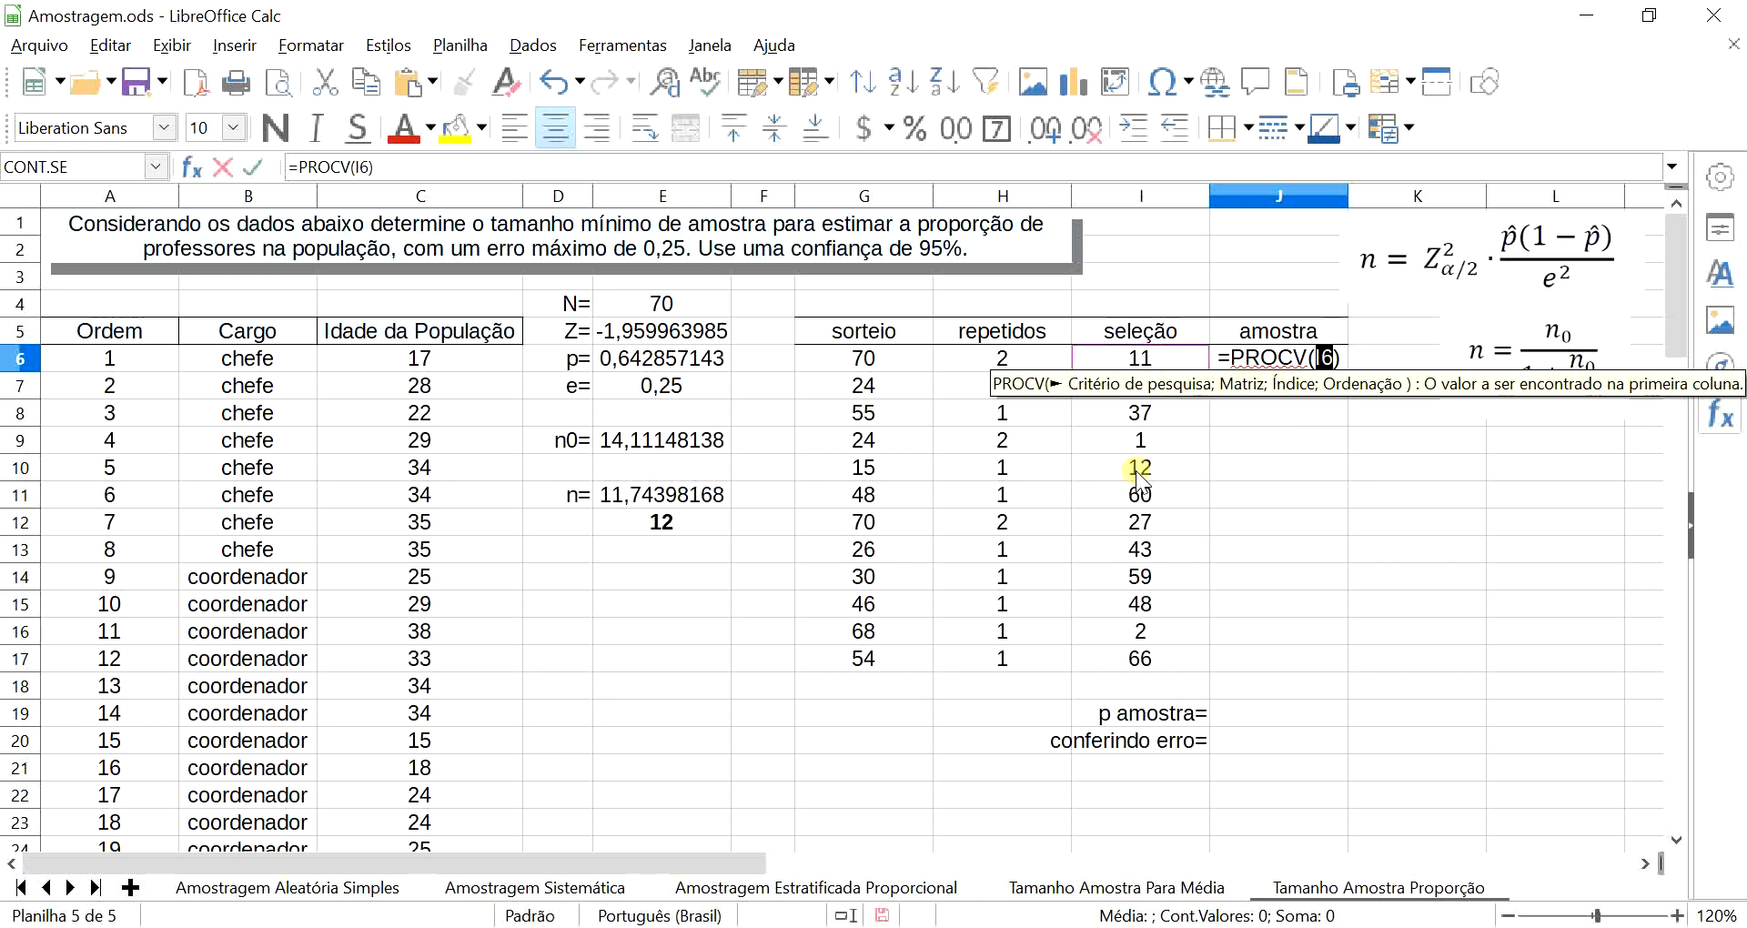
type(";")
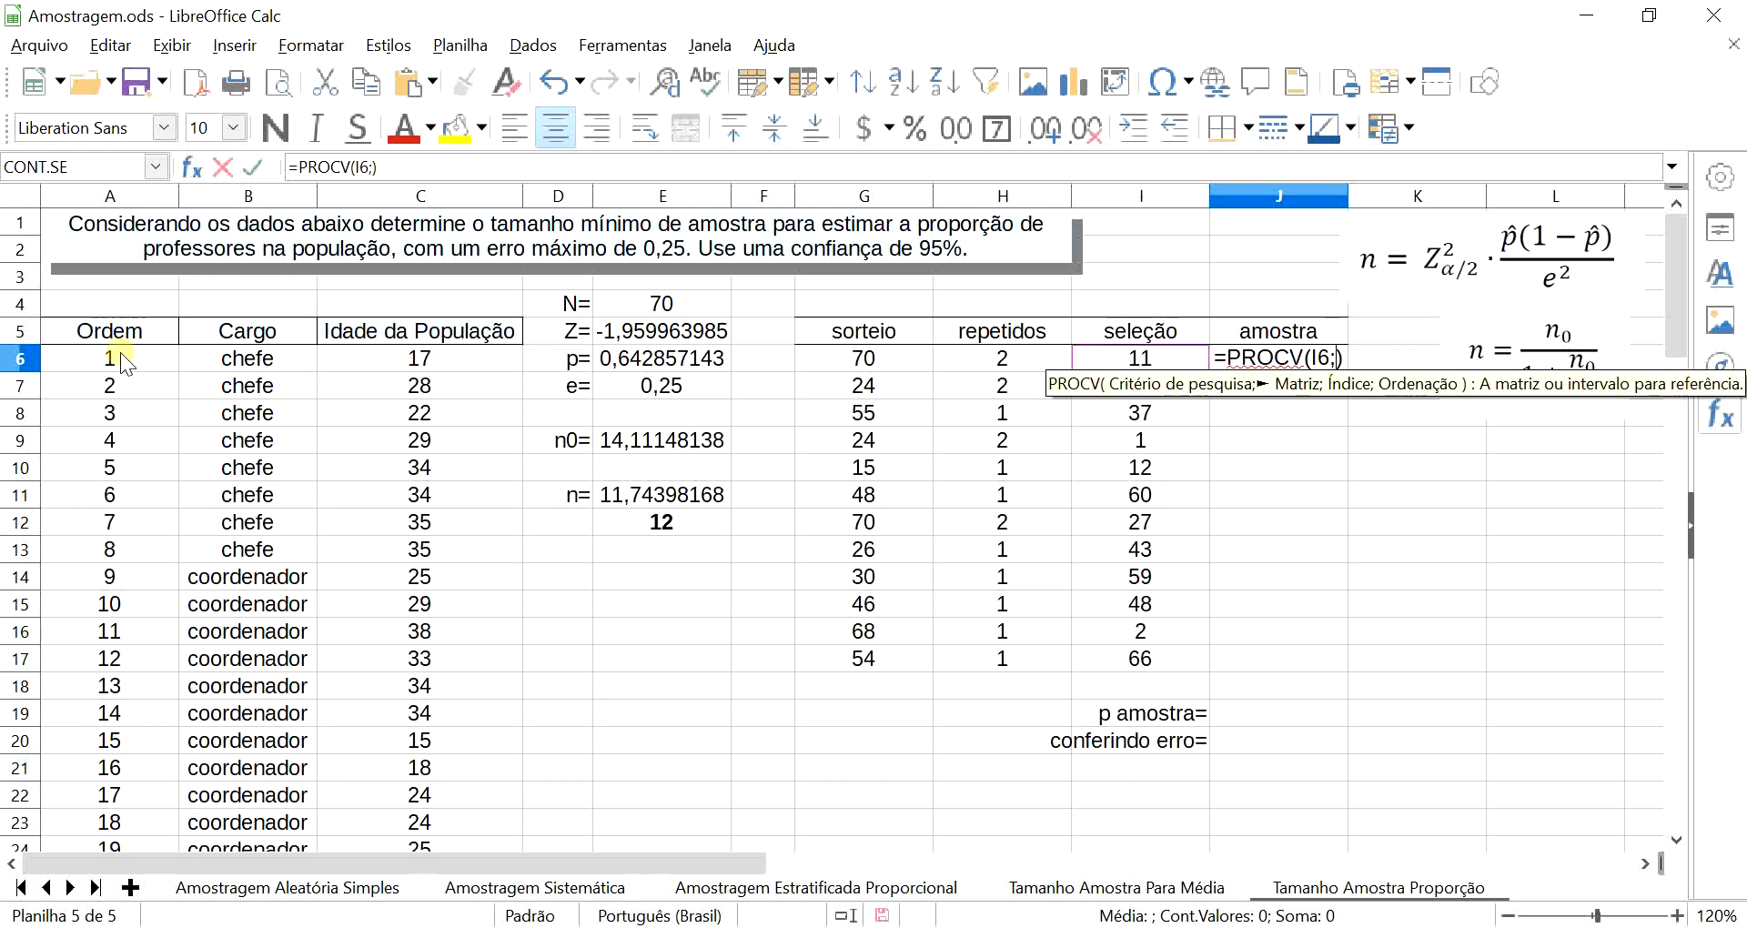
left_click_drag(121, 355, 414, 373)
key("ctrl+shift+Down")
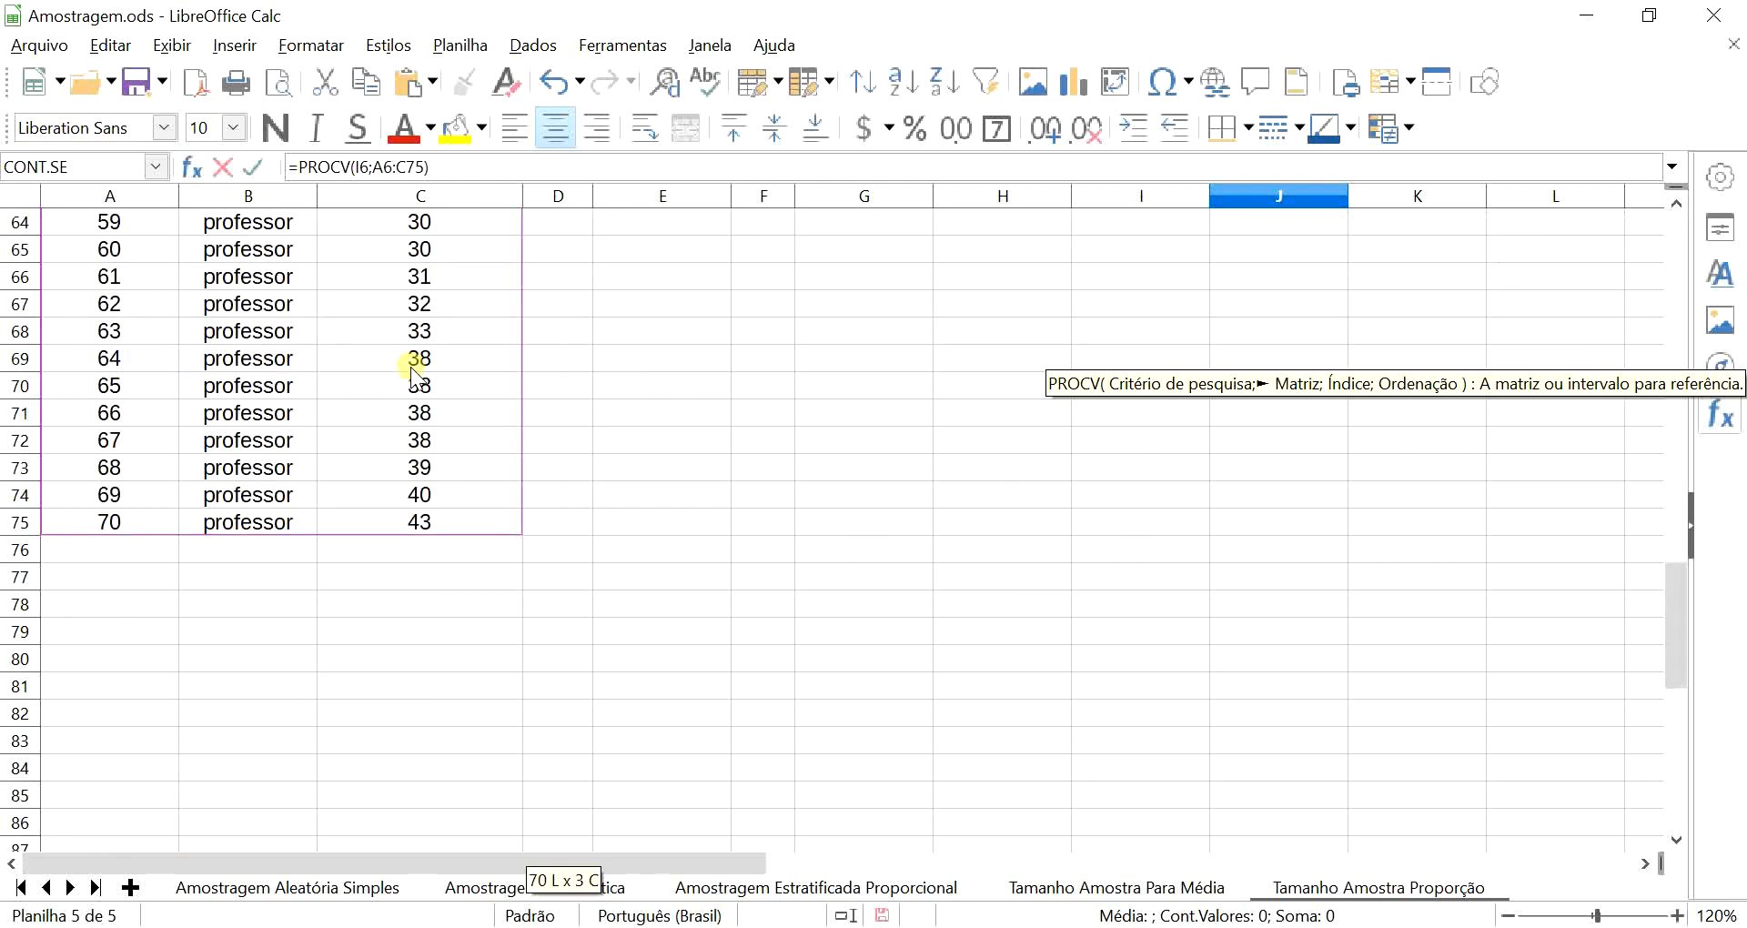
key("F4")
type(";")
scroll(414, 373, "up", 6)
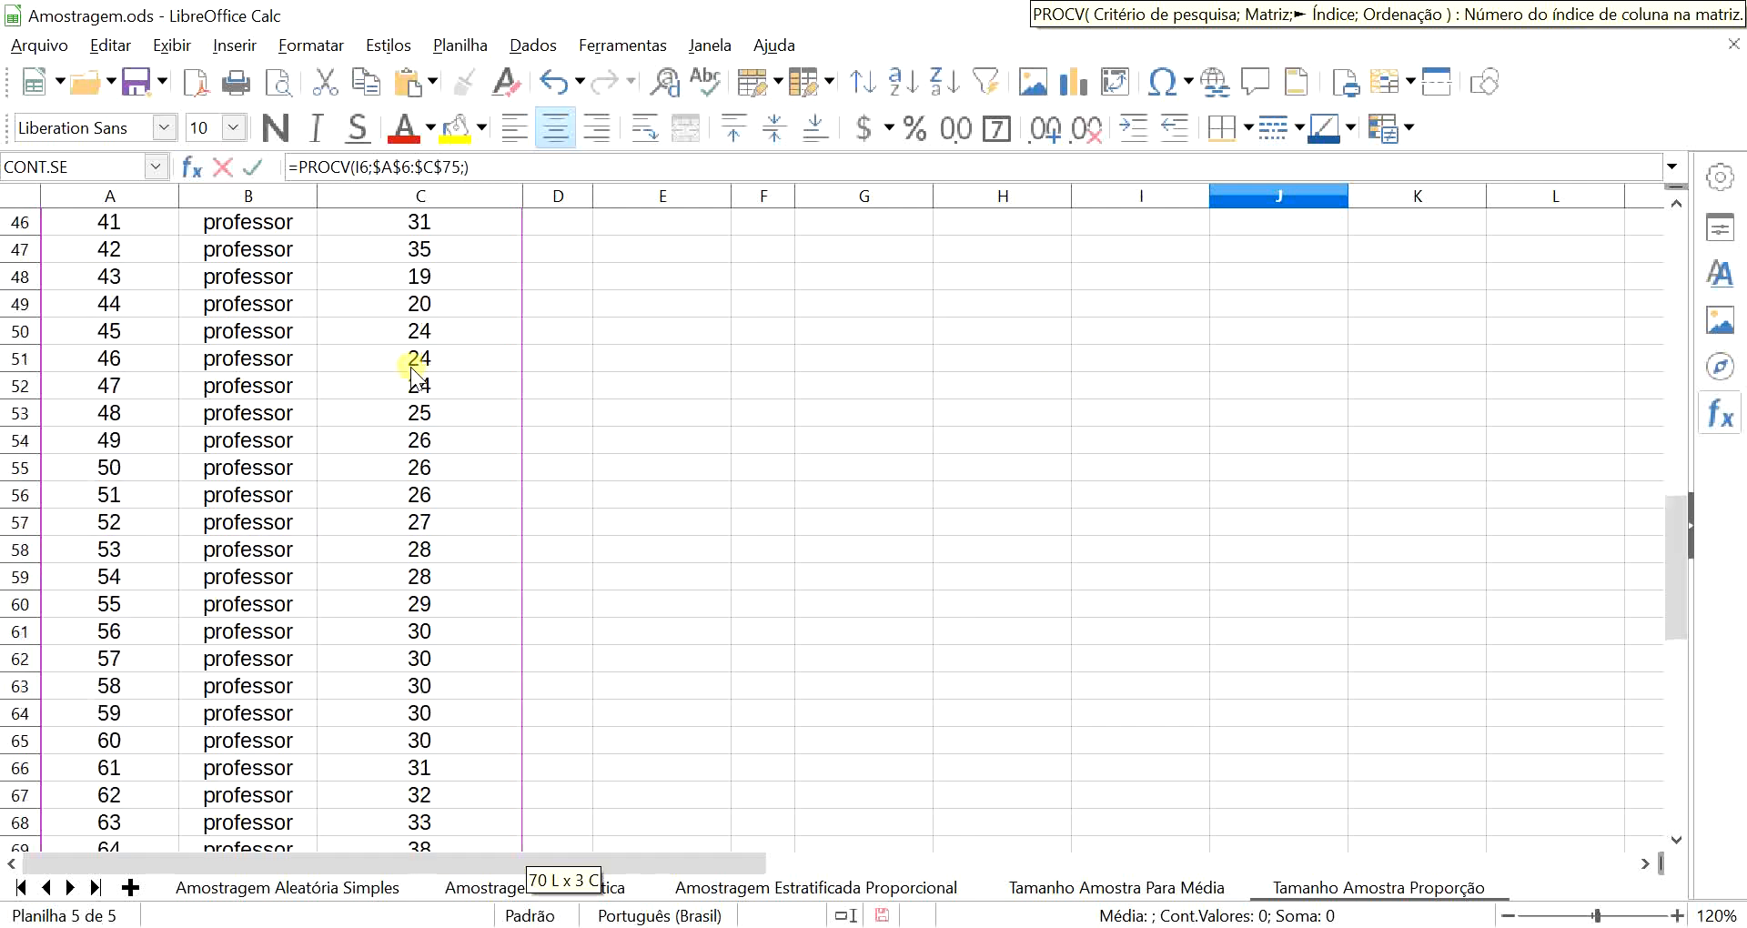
scroll(411, 367, "up", 15)
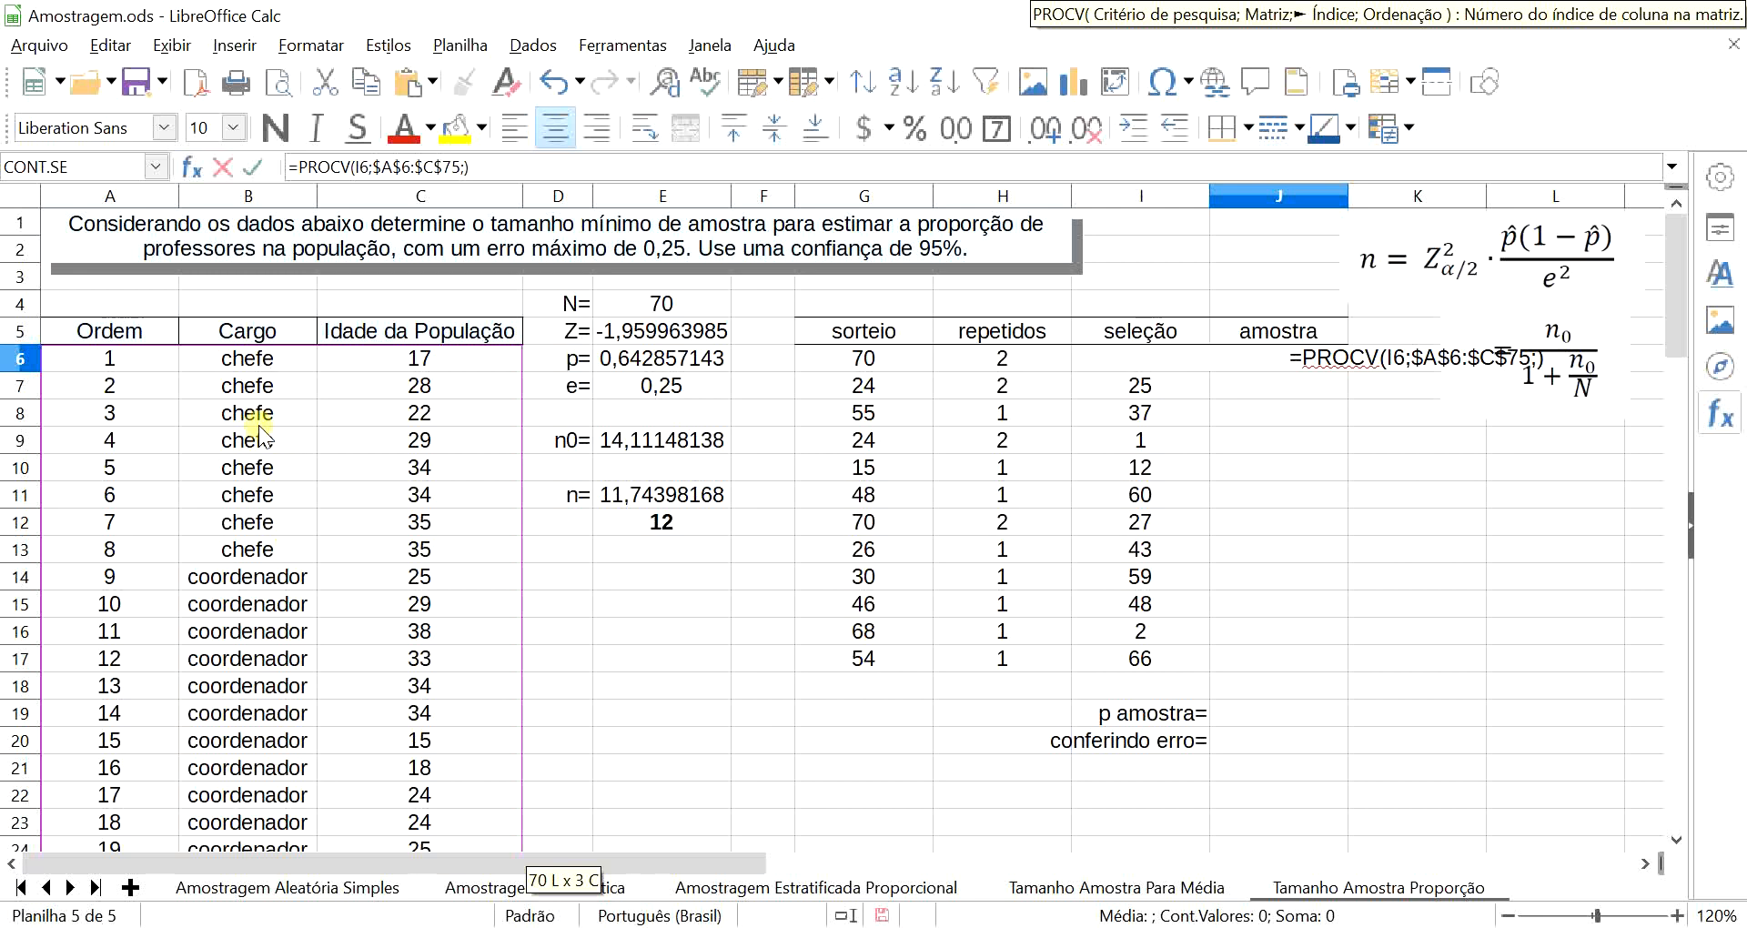
type("2")
key("Return")
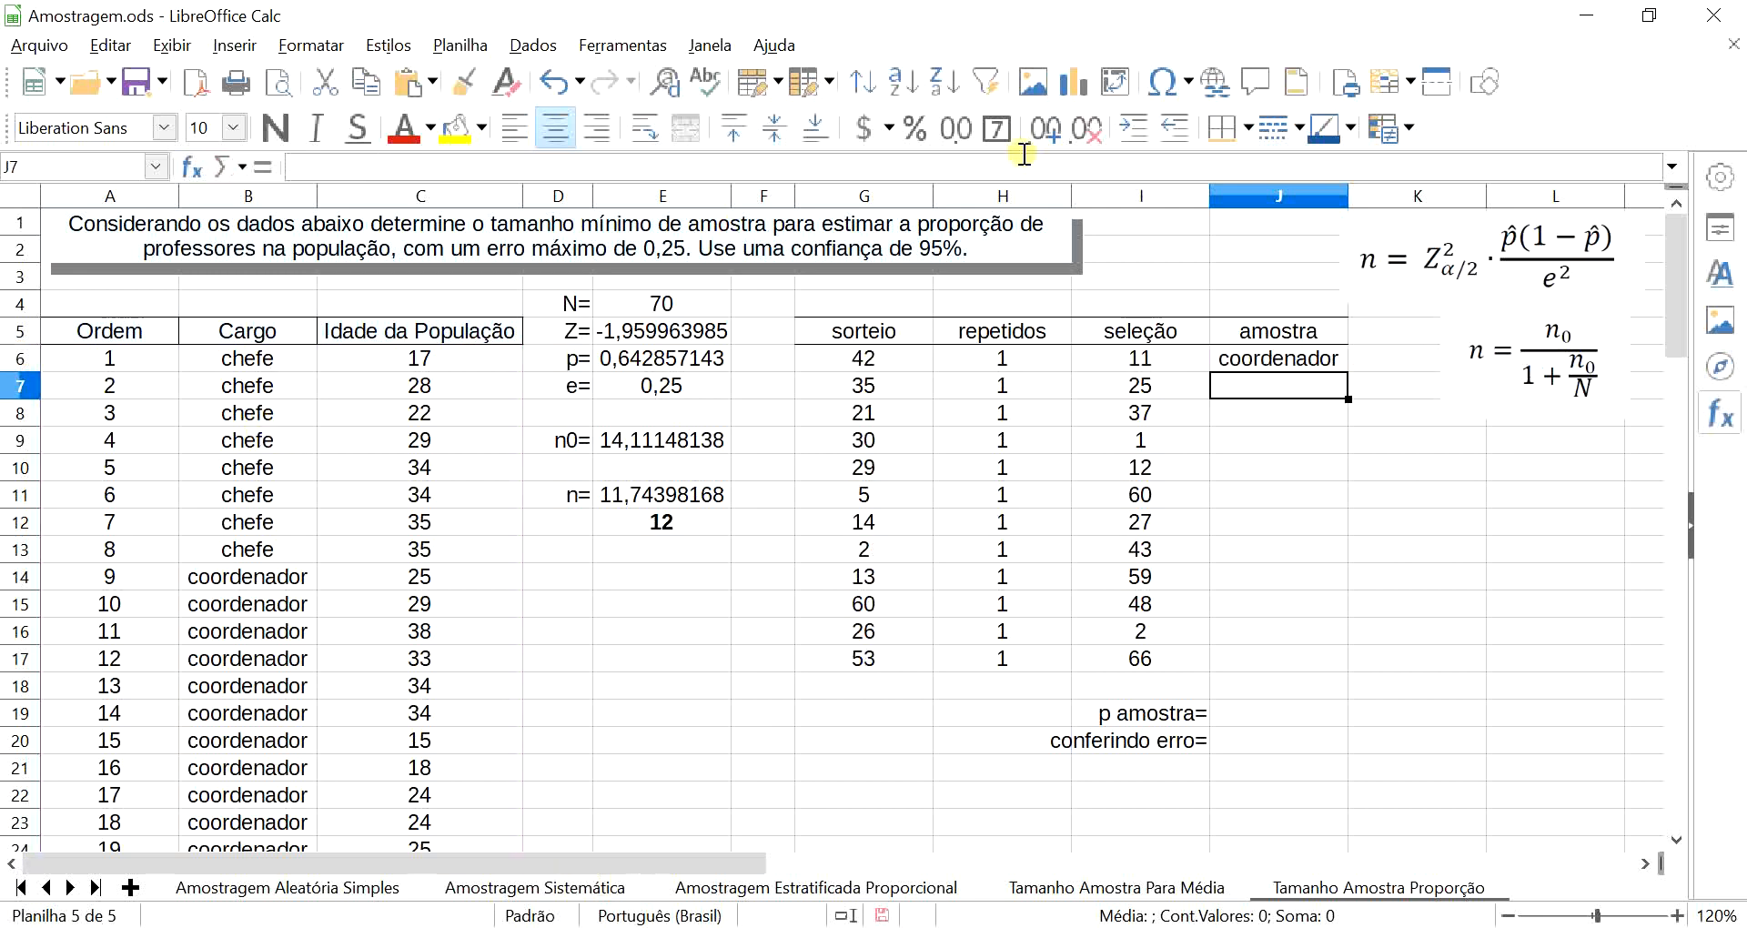
left_click(1296, 358)
double_click(1295, 359)
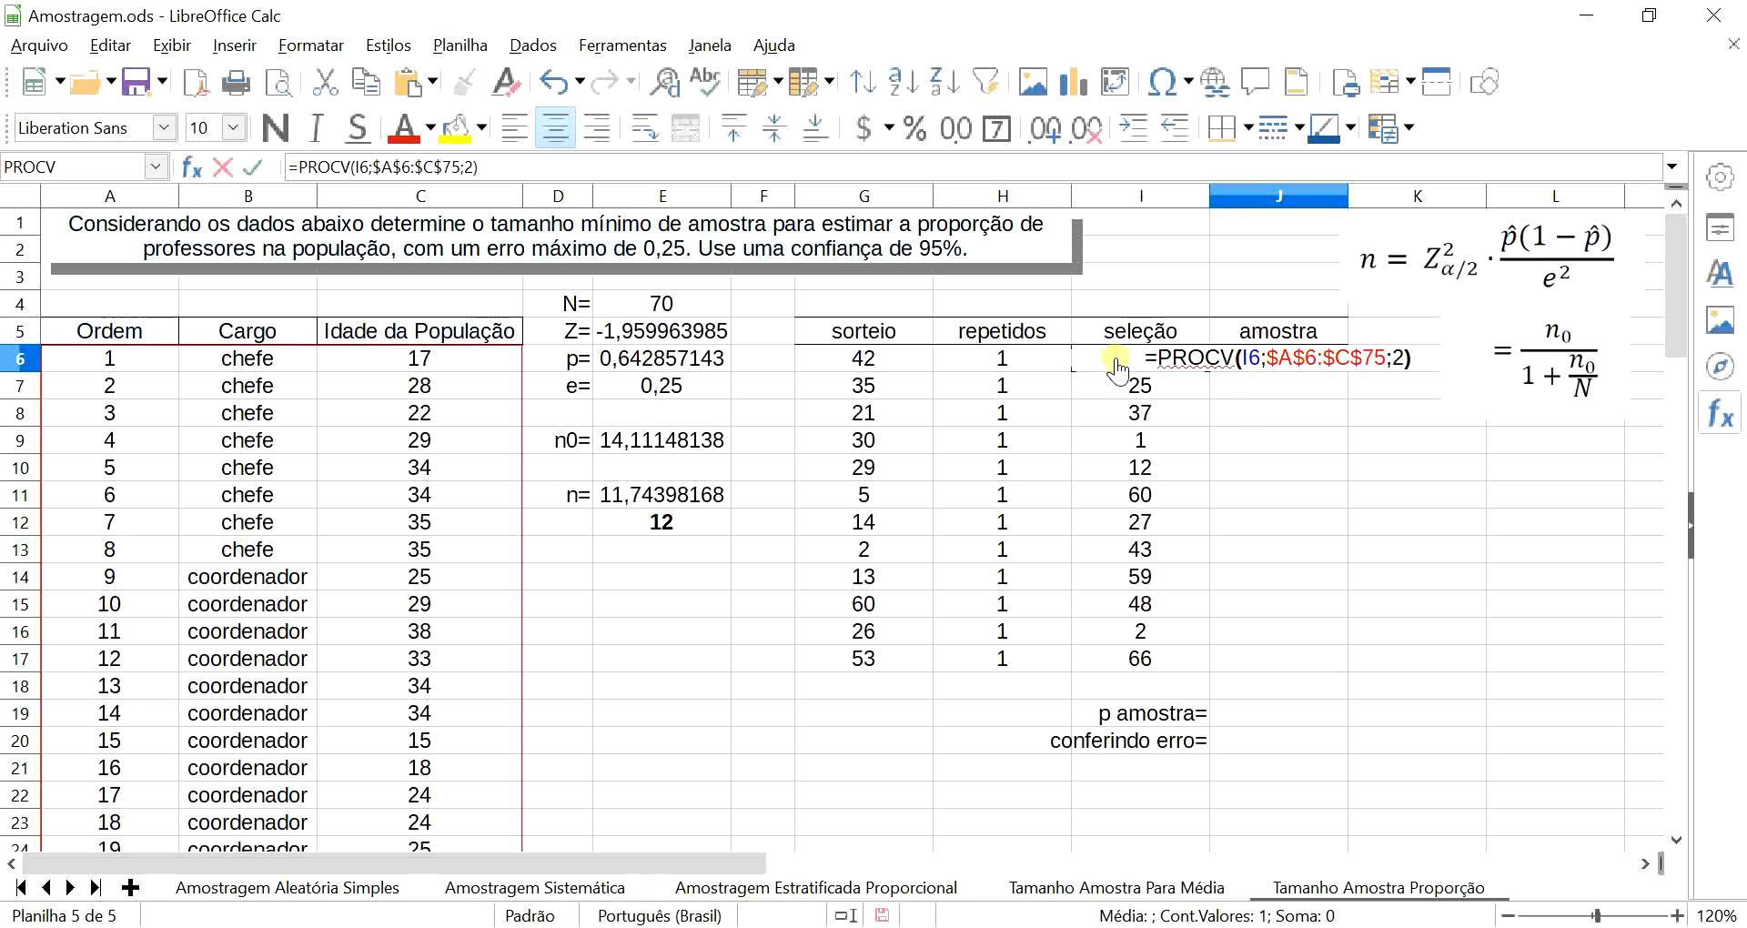
left_click(515, 127)
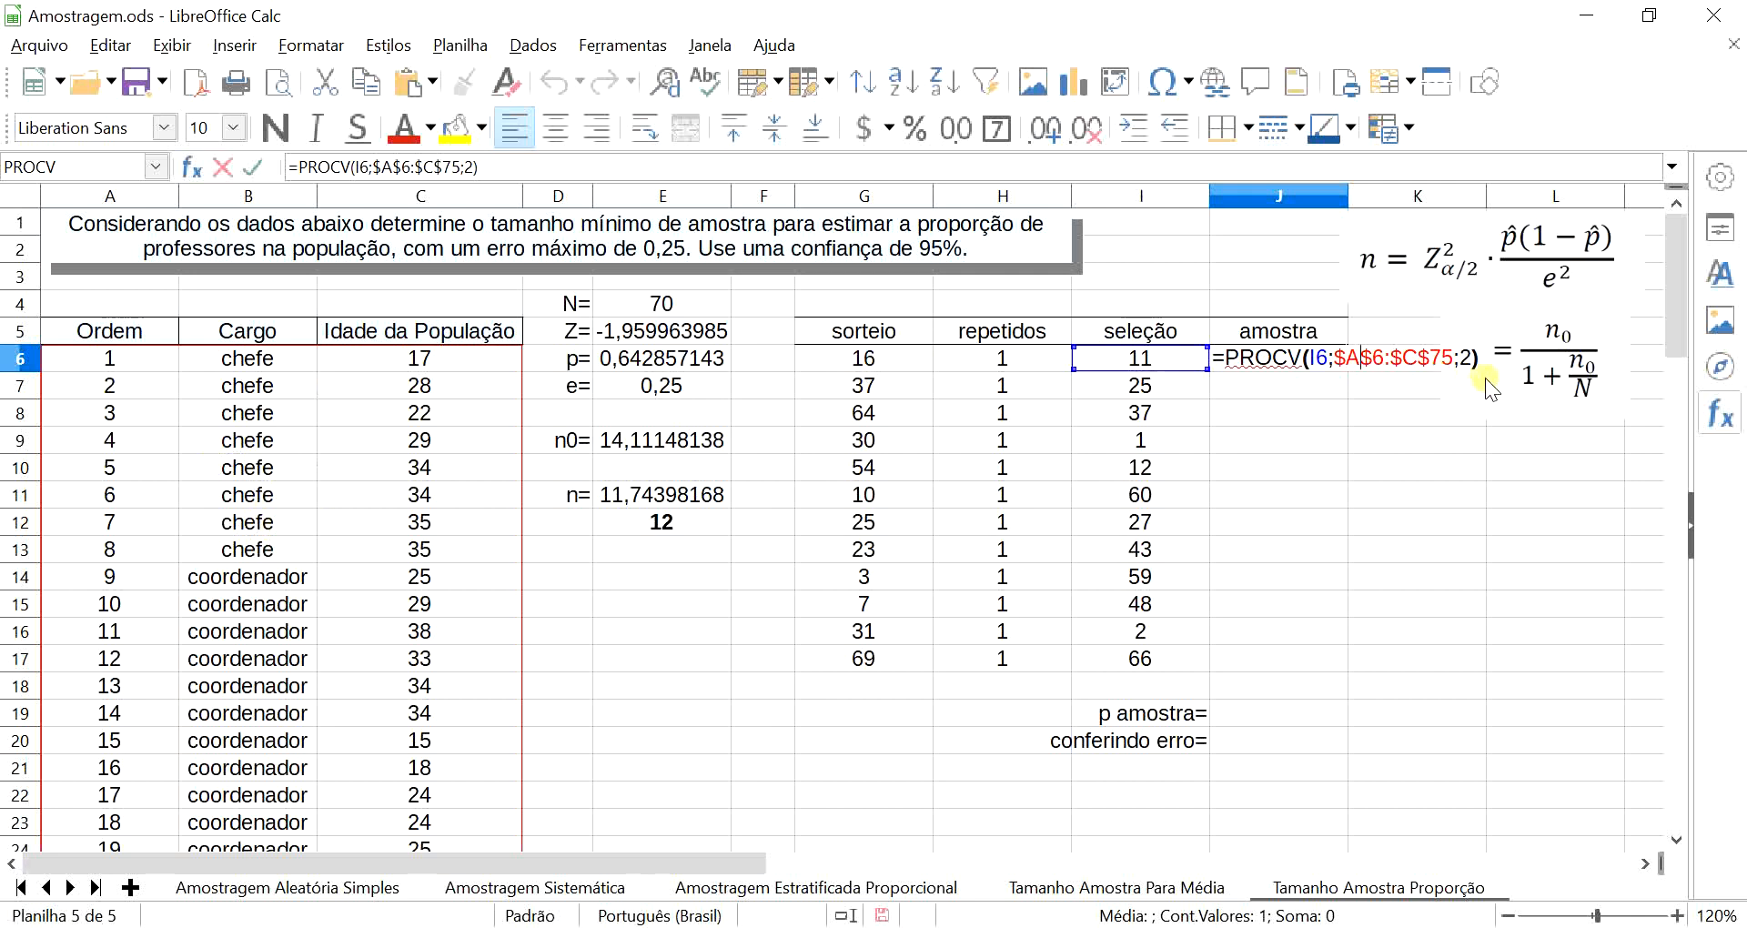
key("Return")
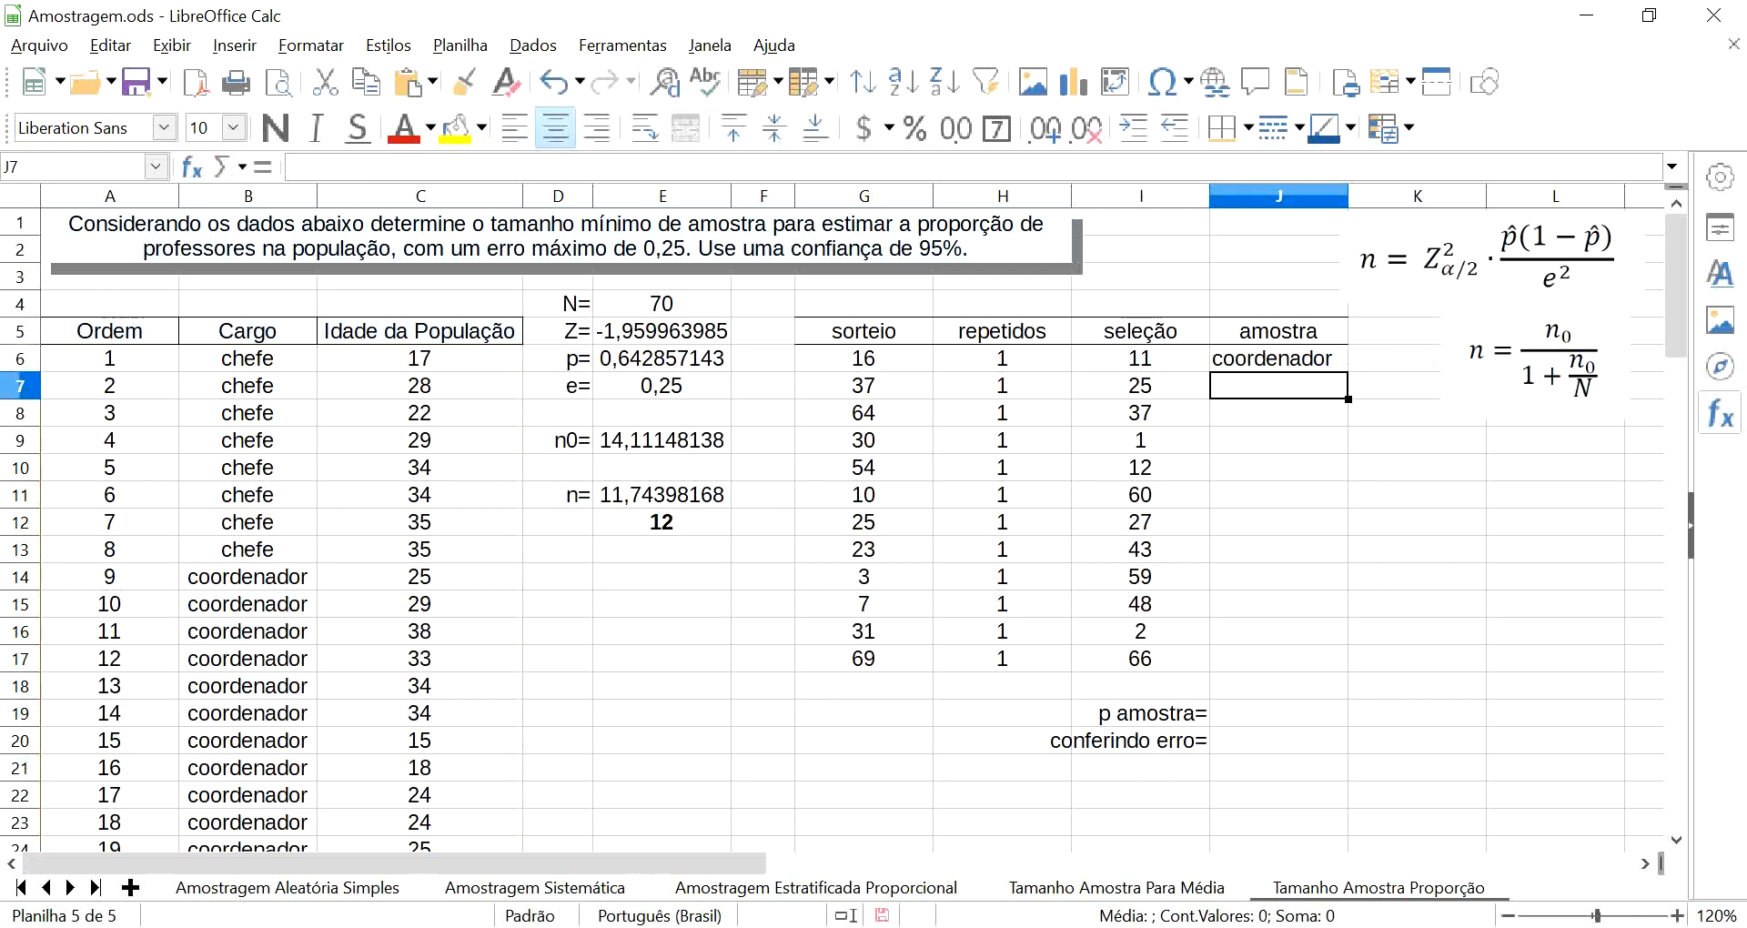
- Center the contents of cell J6 and fill its PROCV formula down to J17
left_click(1310, 364)
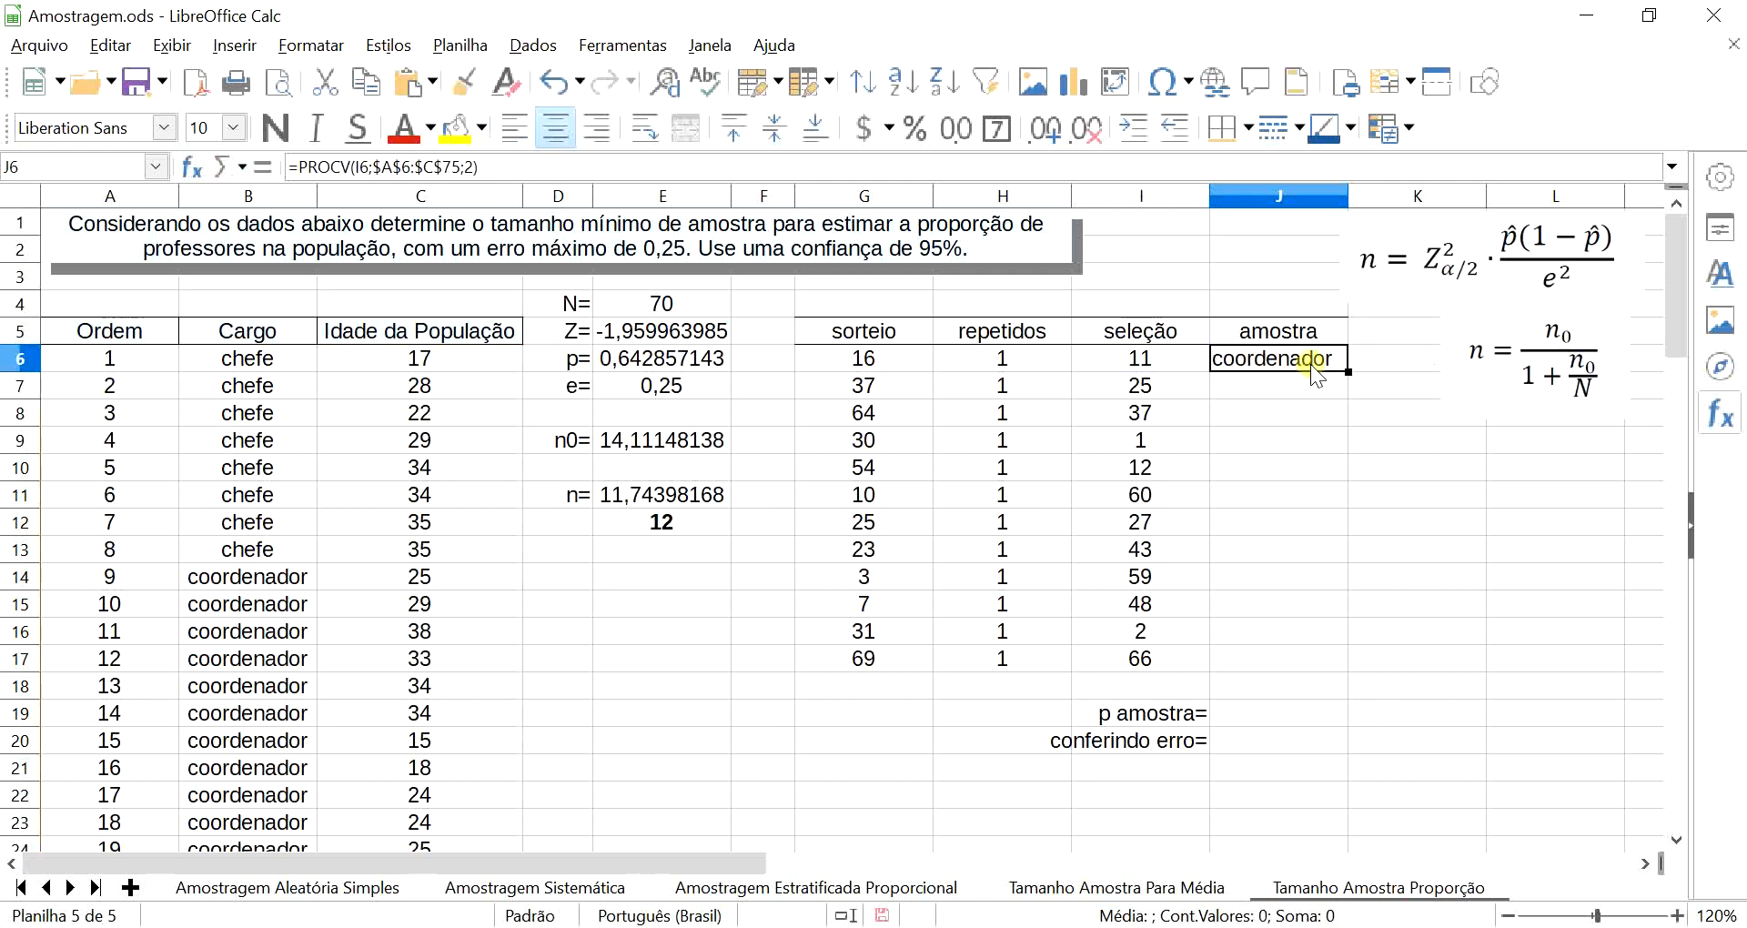
left_click(555, 129)
left_click_drag(1348, 371, 1328, 663)
left_click(1455, 494)
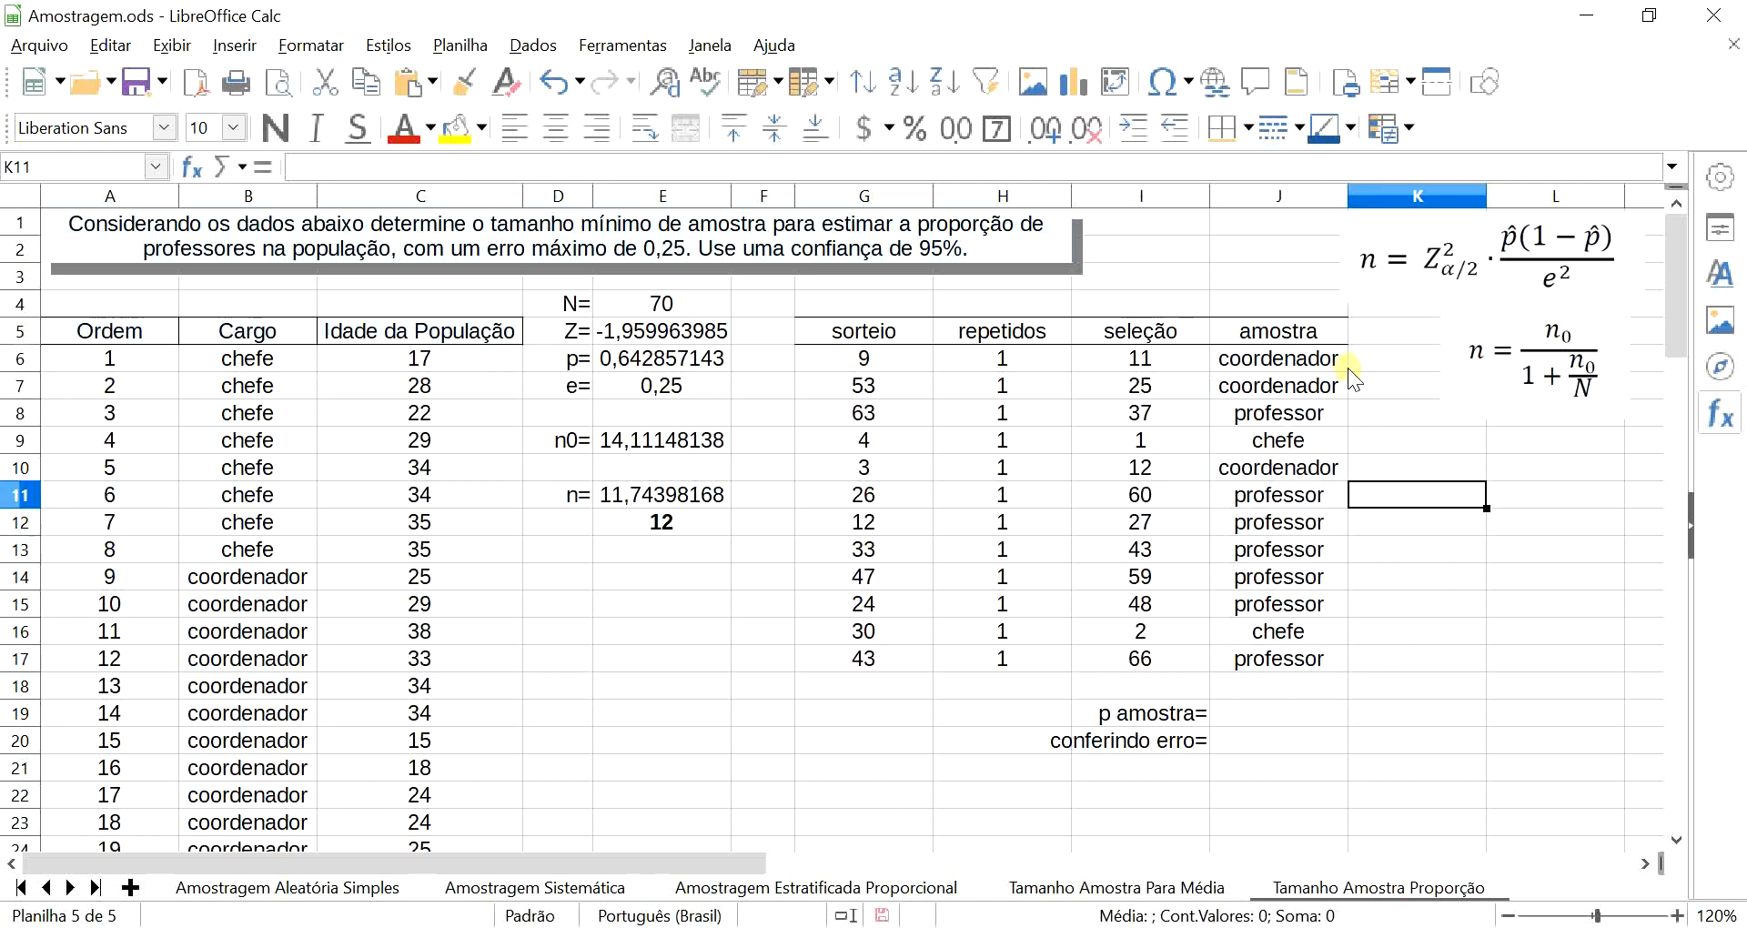
- Calculate the sample proportion of professors by entering =7/12 in cell J19
left_click(1301, 717)
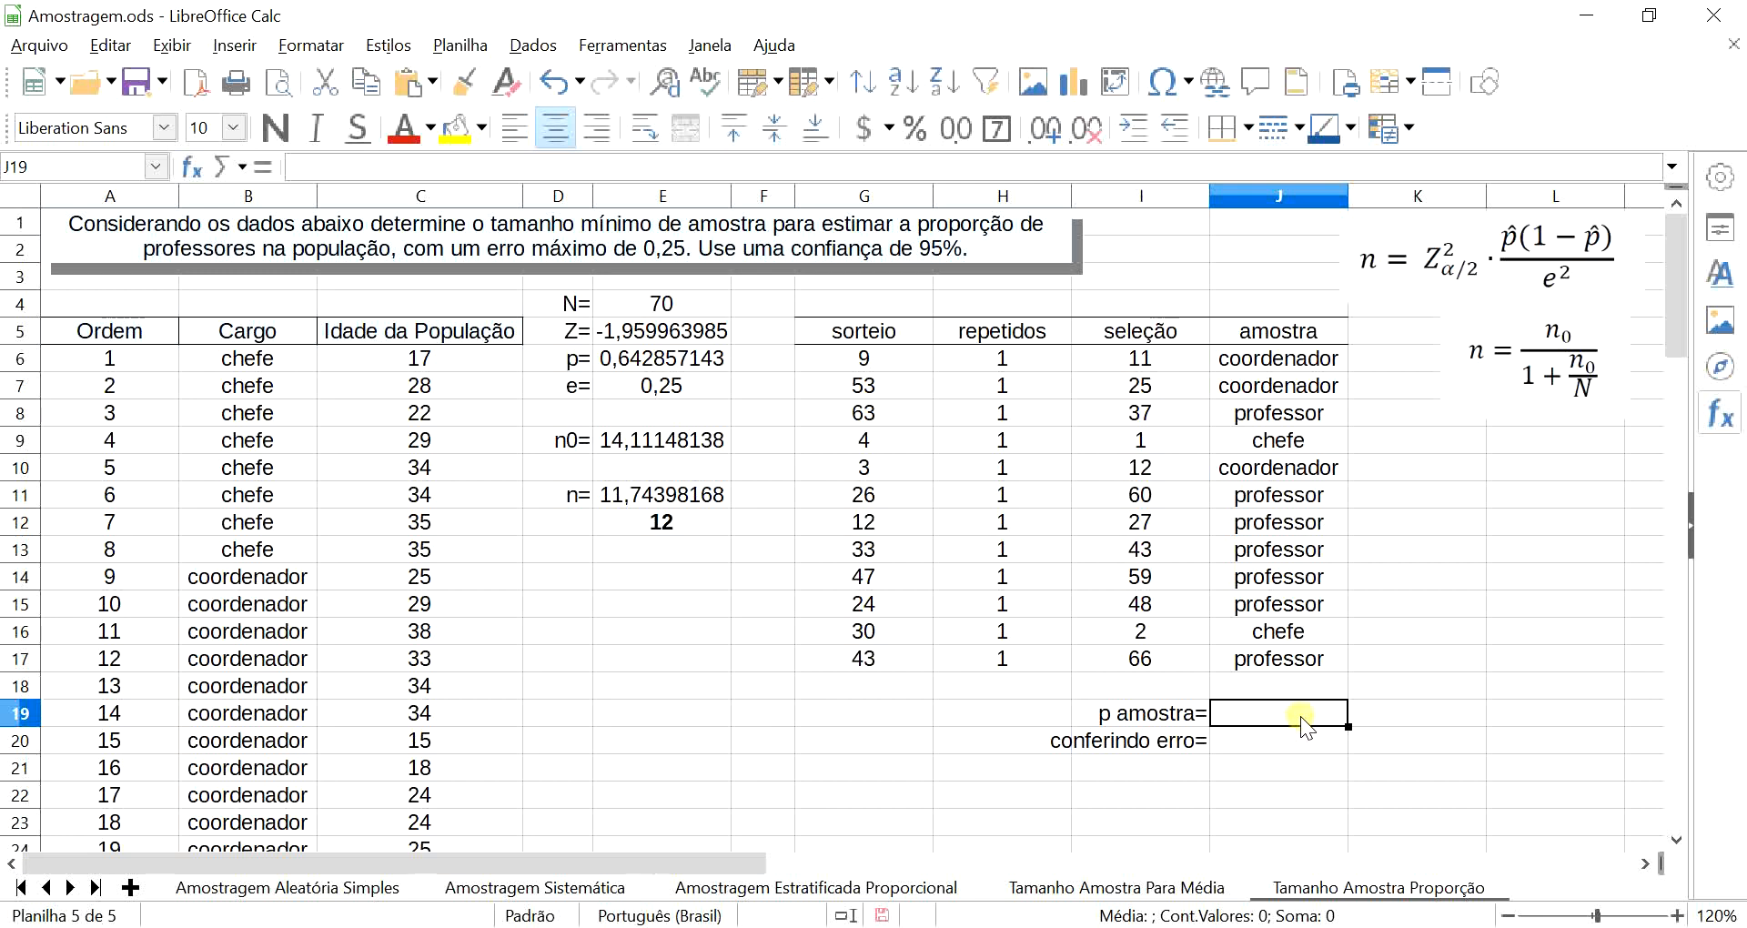
type("=")
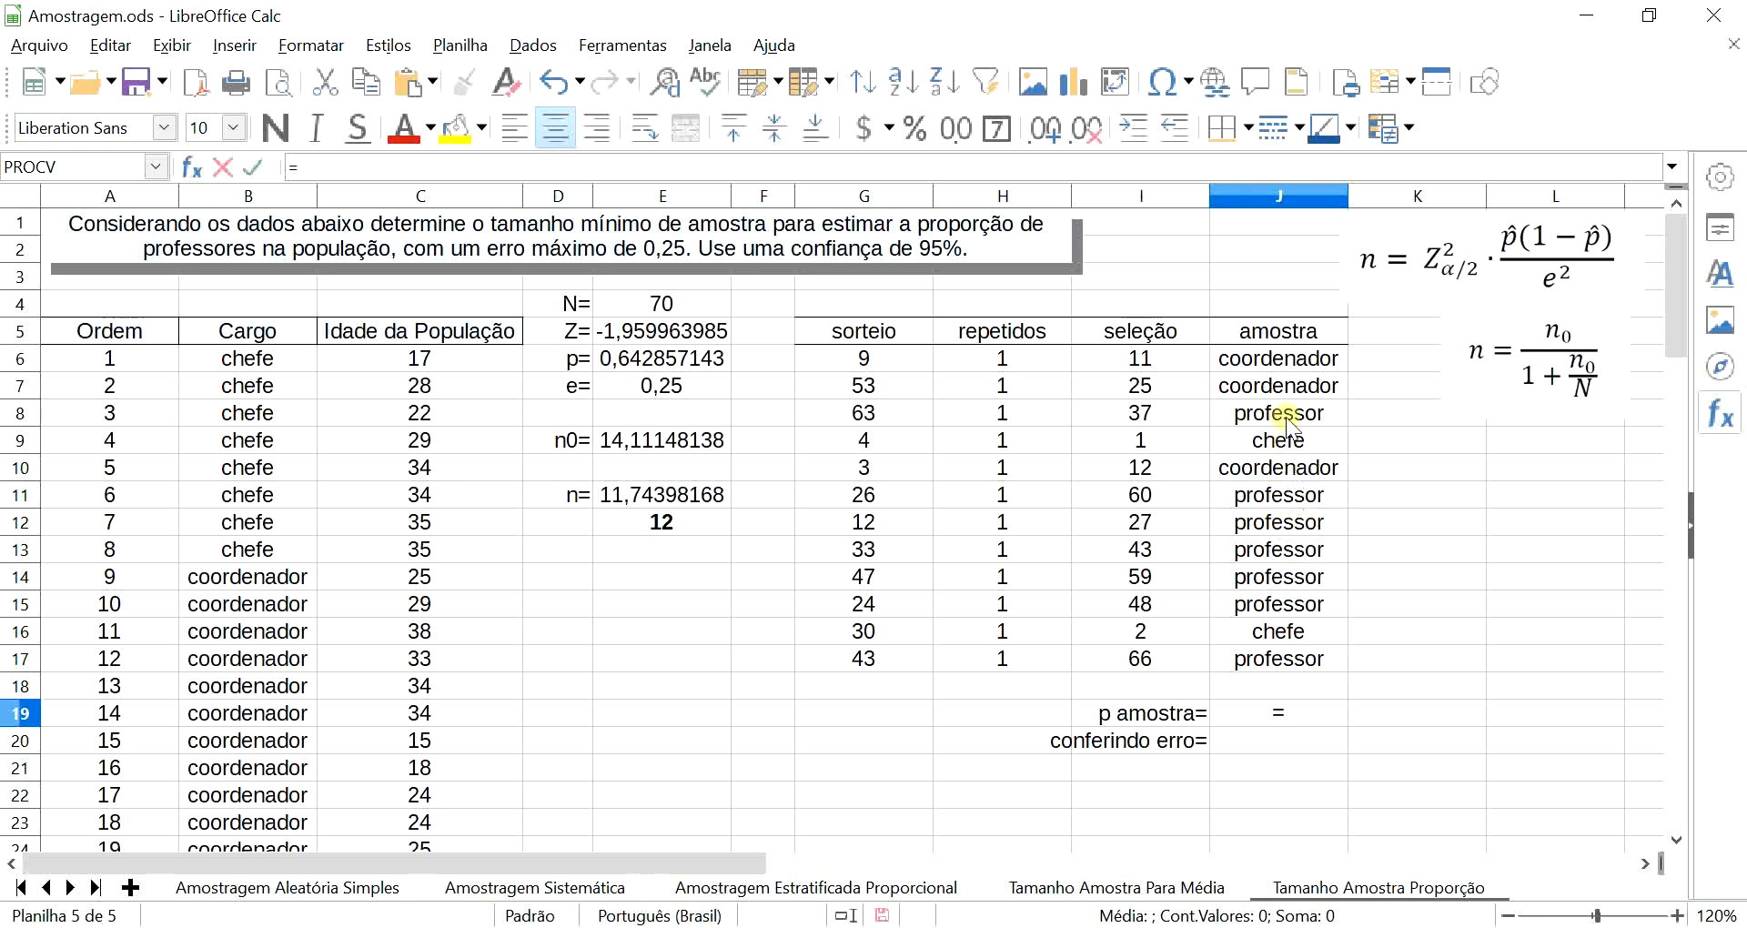
type("7/12")
key("Return")
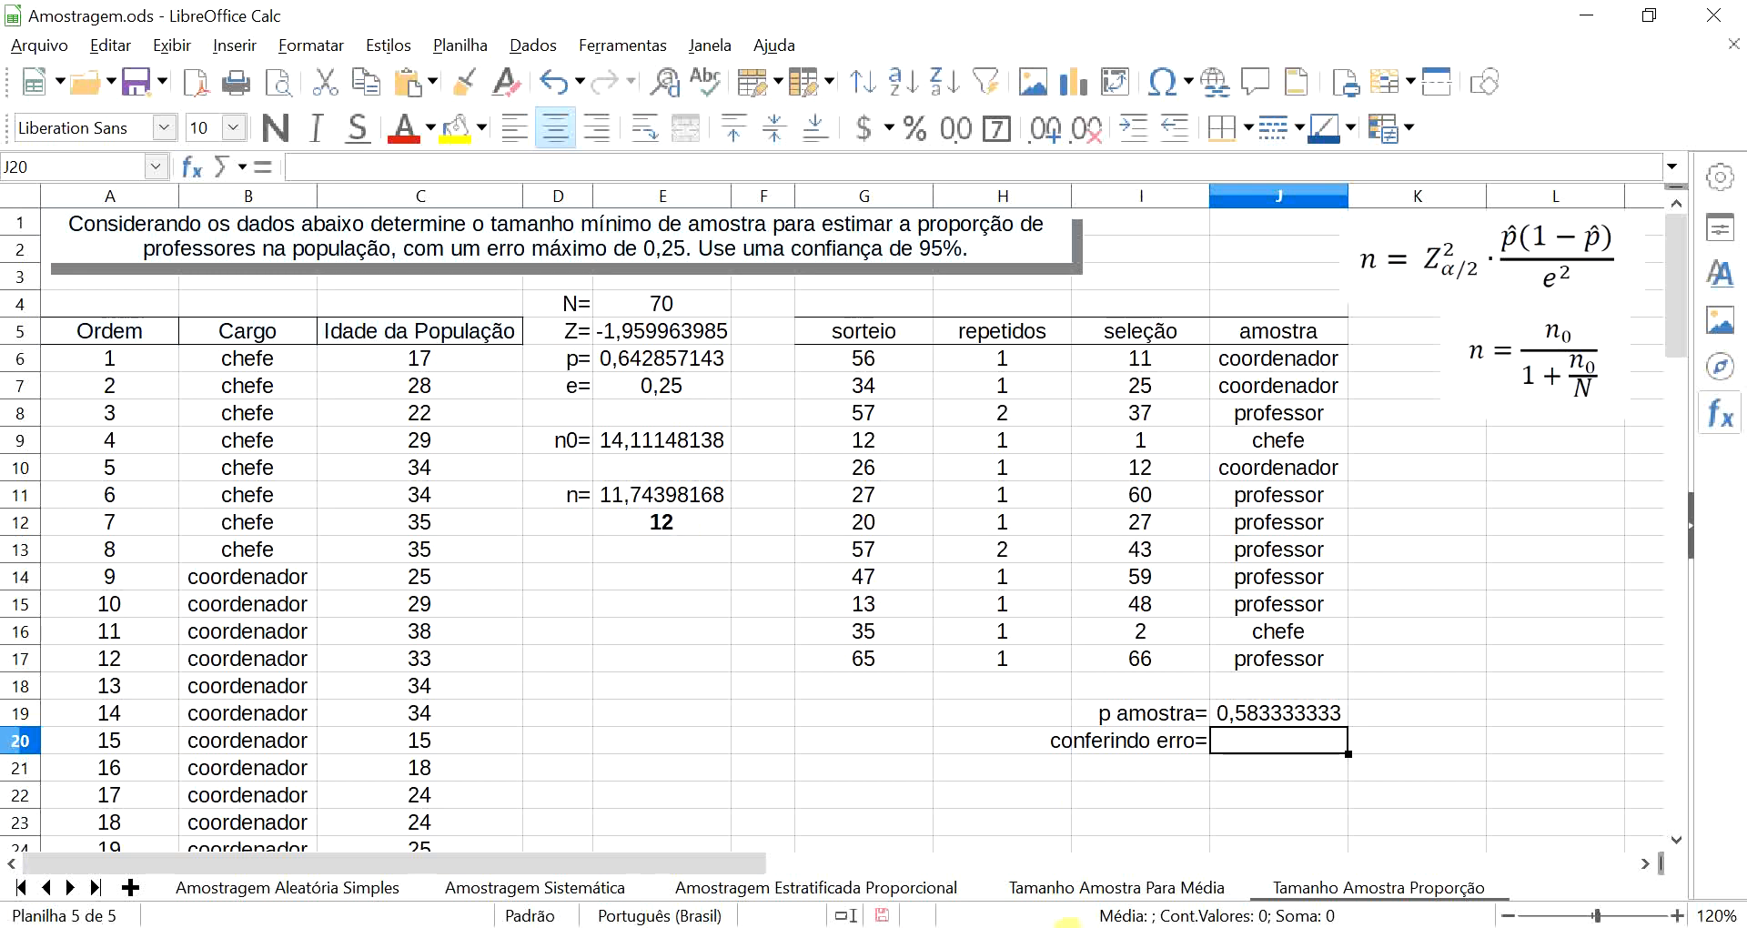
- Calculate the sampling error in cell J20 with =J19-E6 and compare it with the maximum error in E7
mouse_move(1069, 926)
left_click(1264, 712)
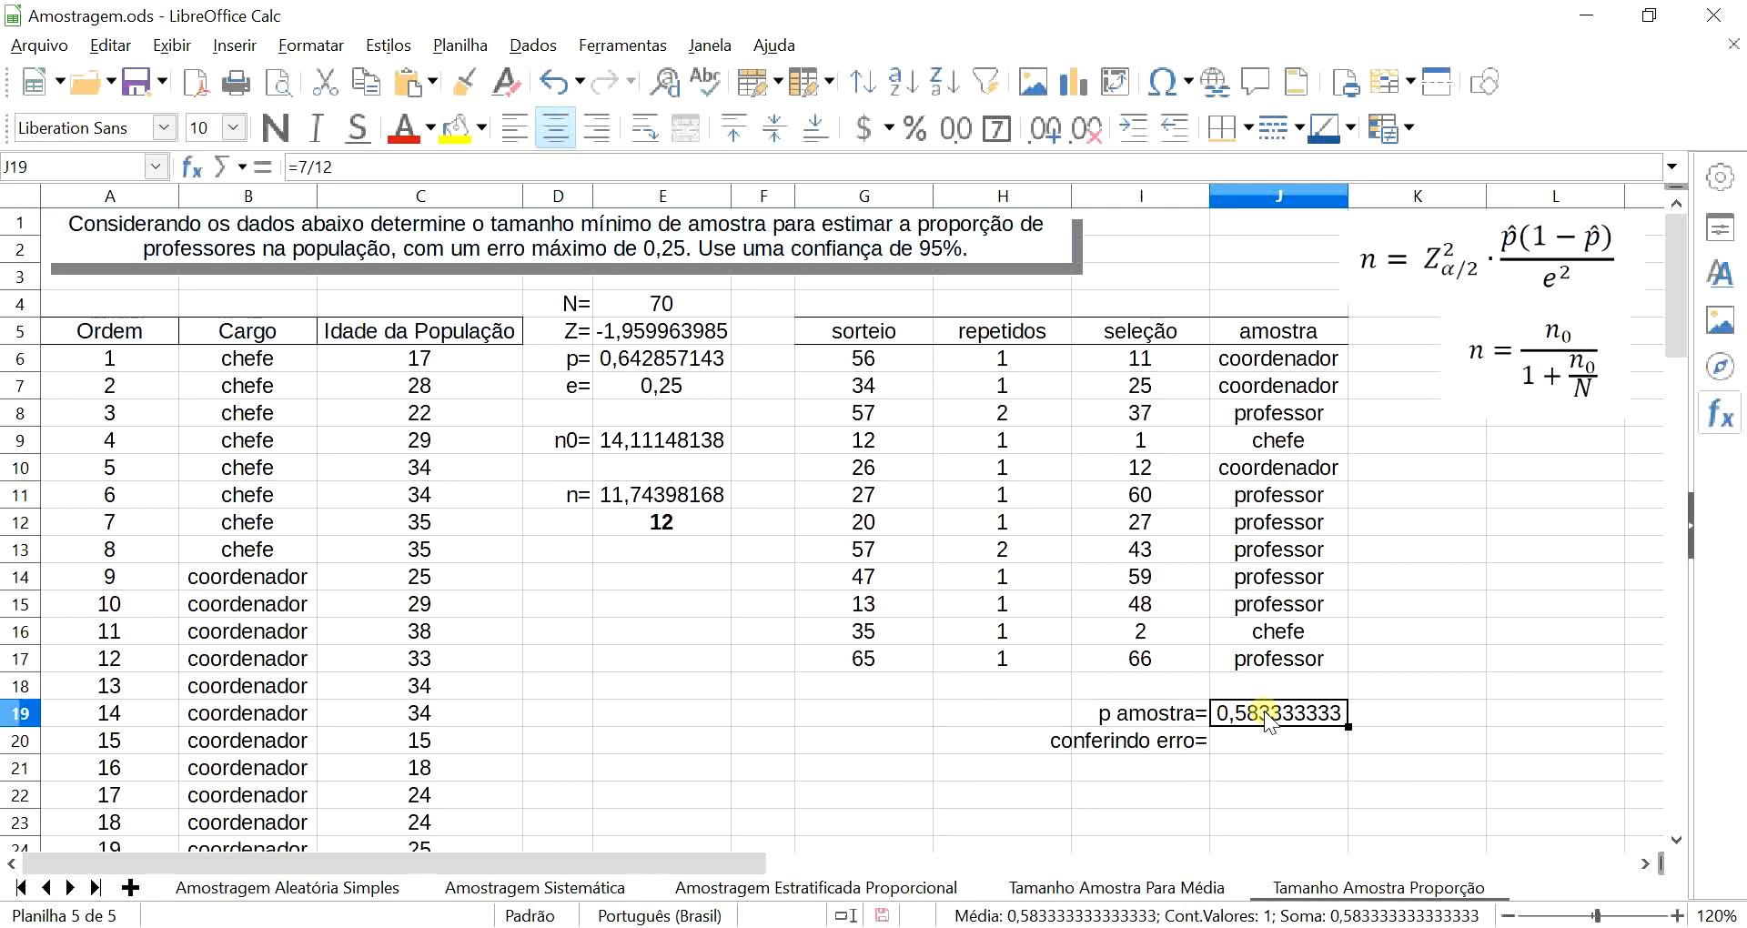
left_click(1301, 734)
type("=")
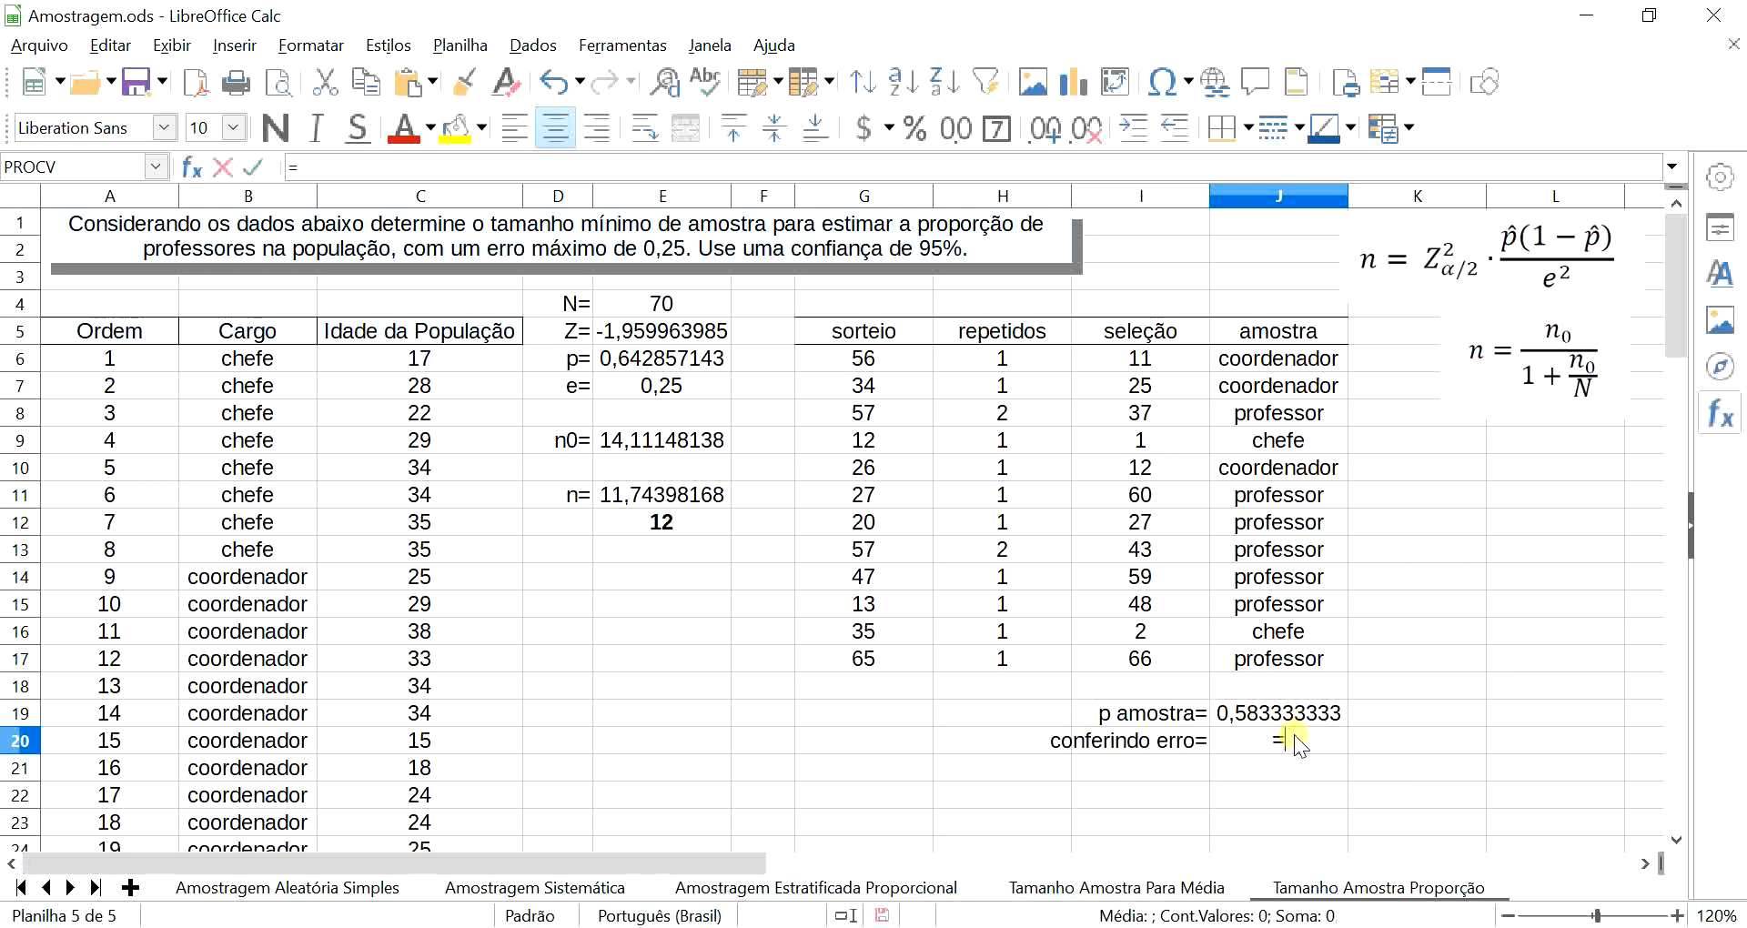
left_click(1307, 716)
type("-")
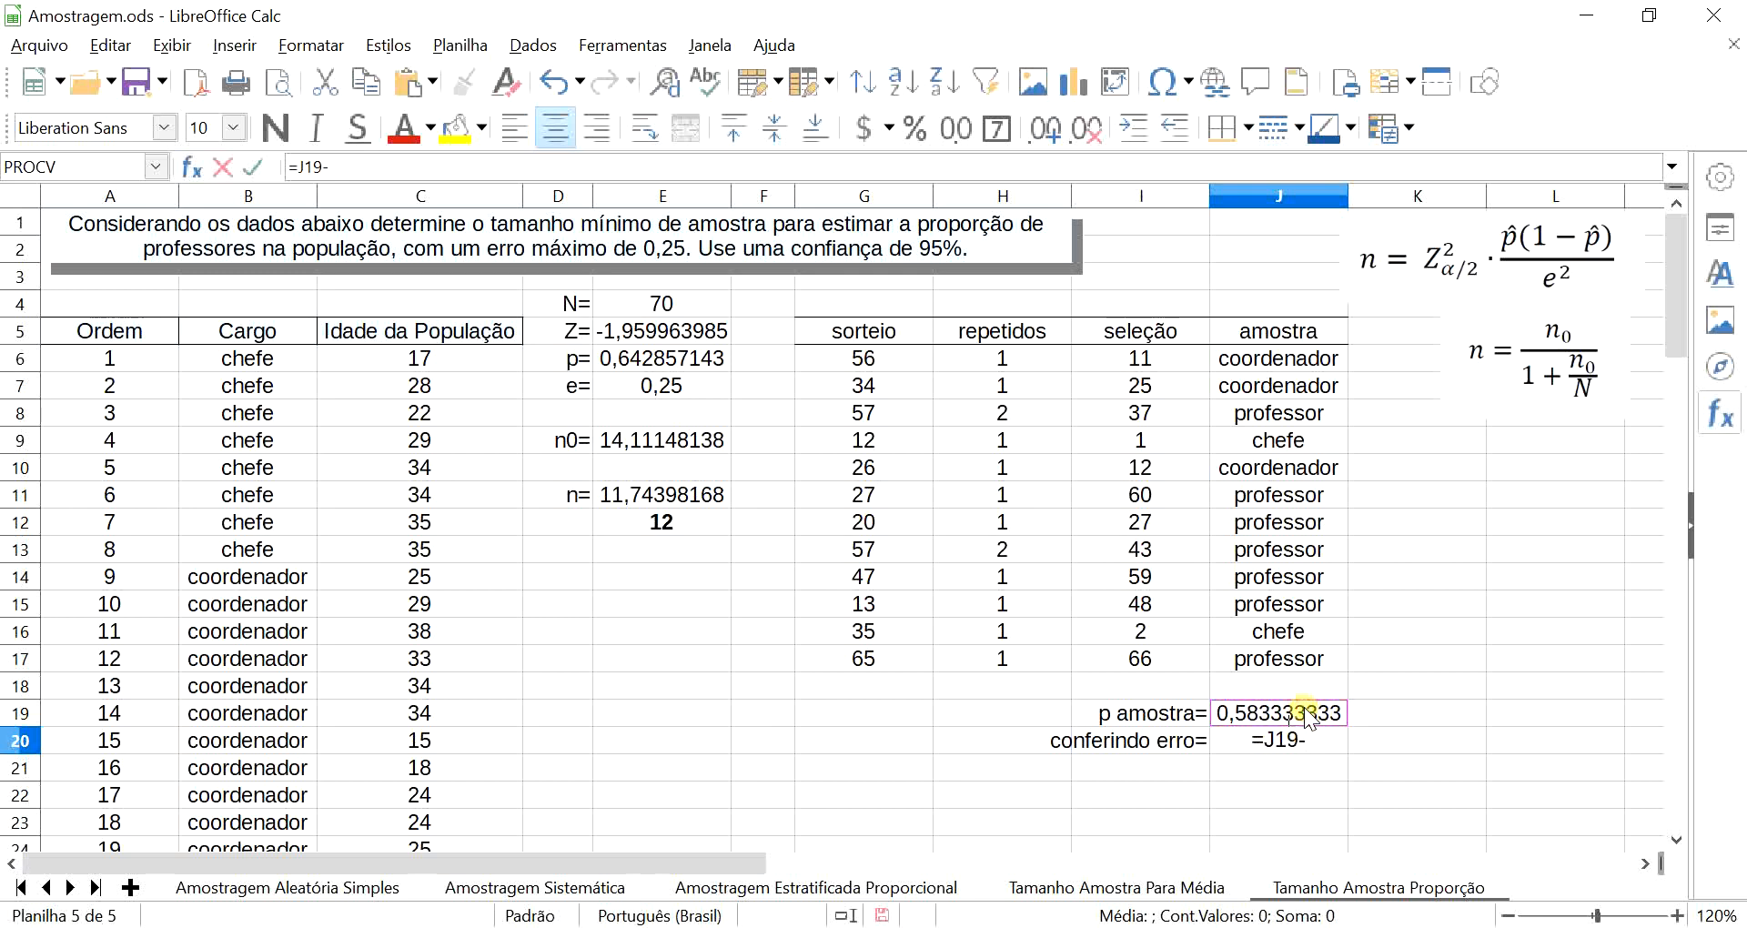
left_click(652, 356)
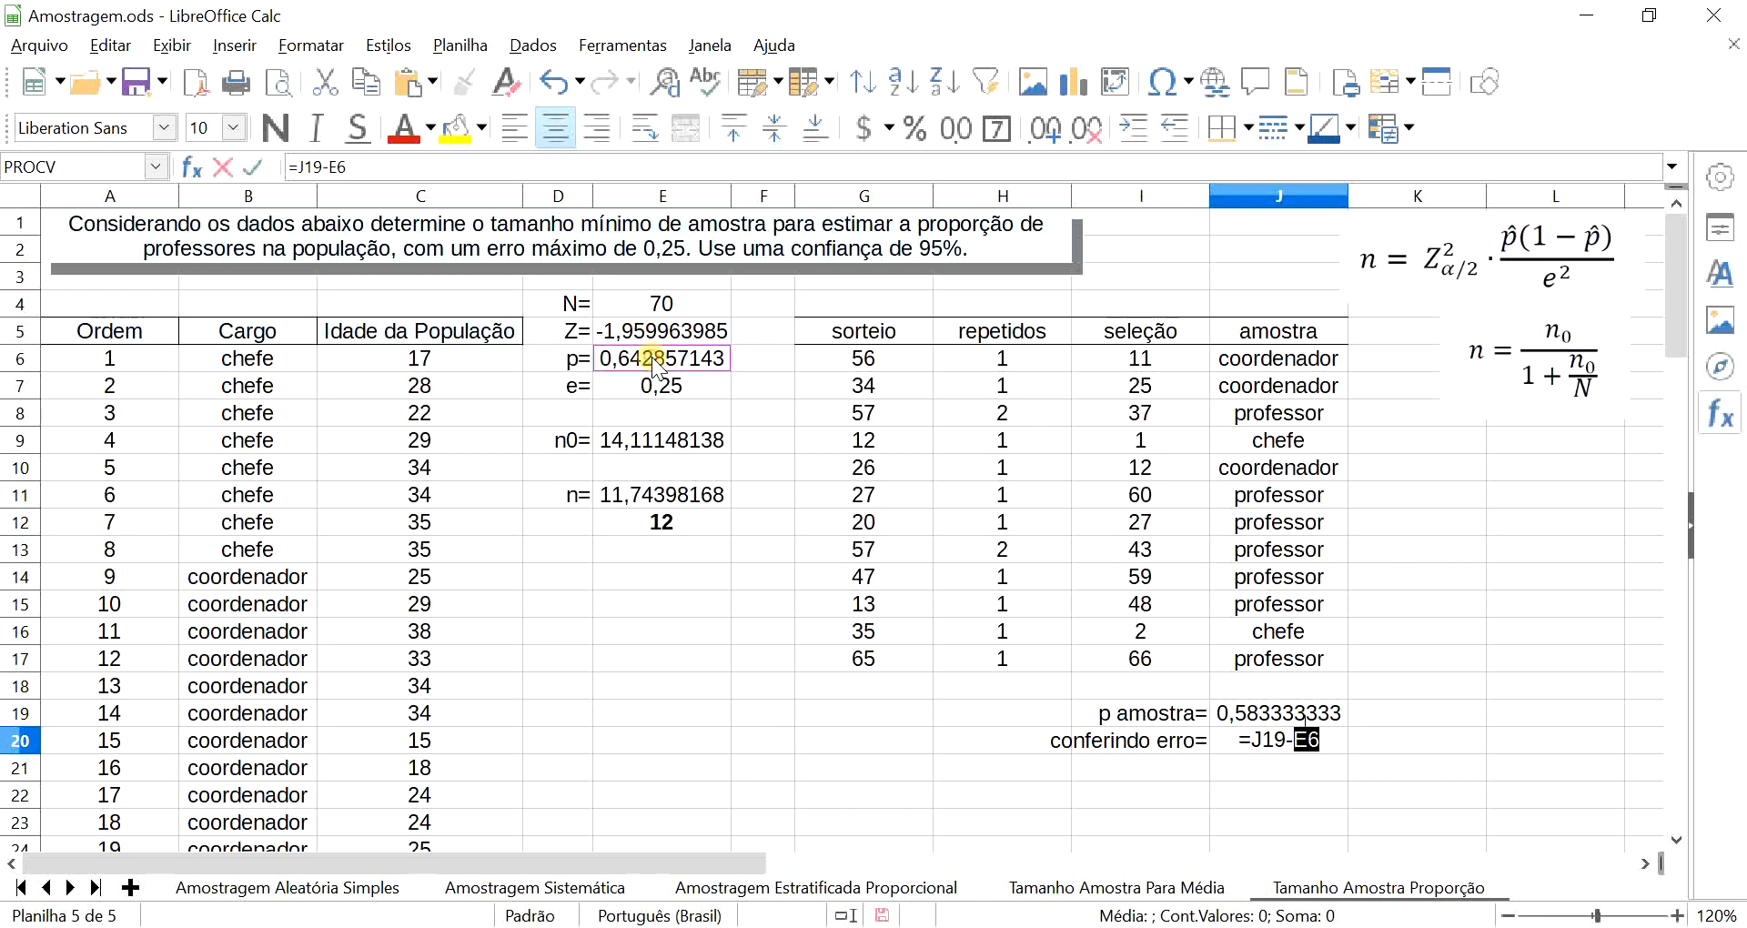
key("Return")
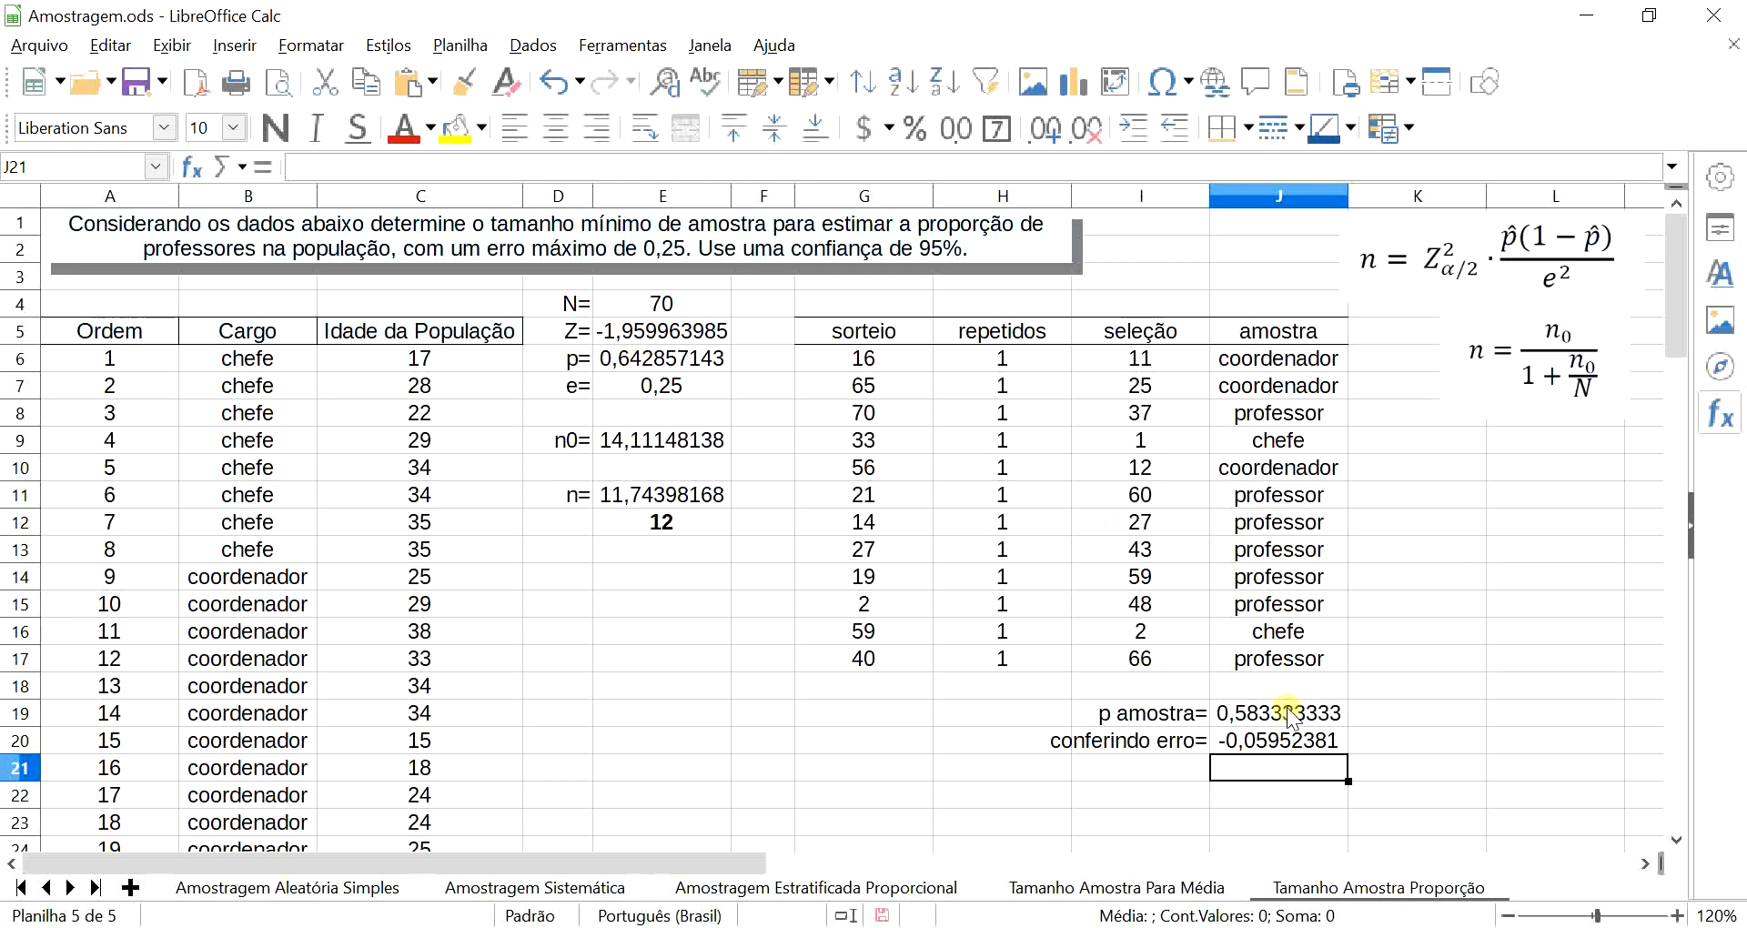
left_click(1301, 744)
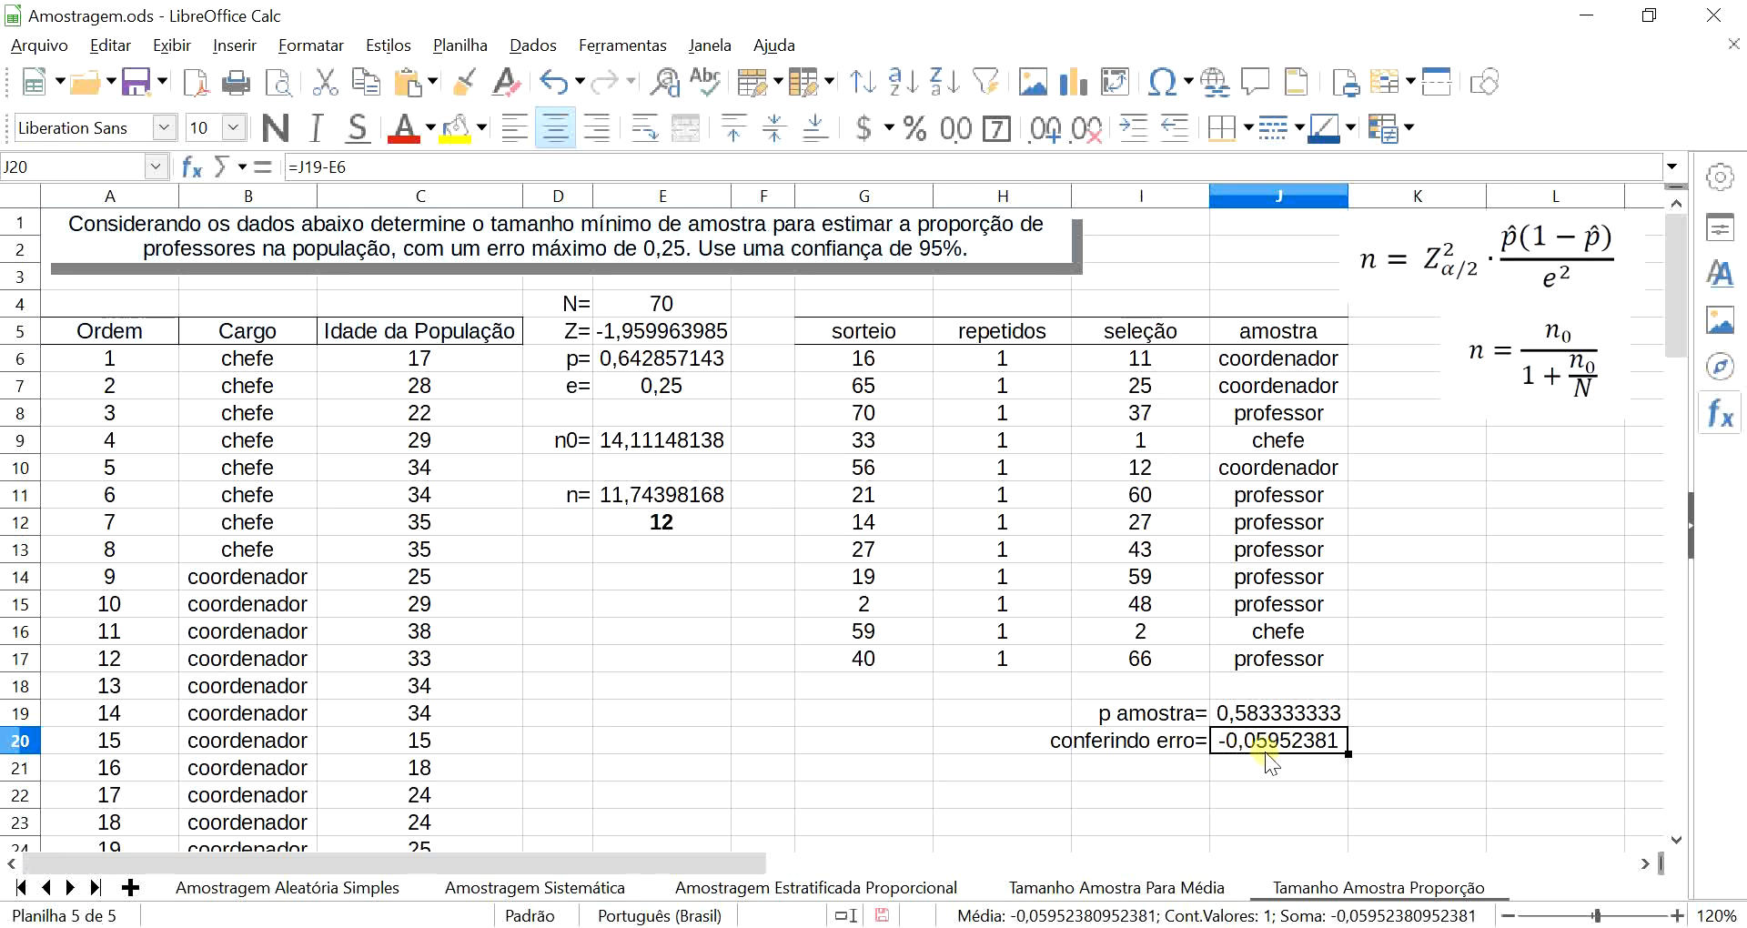
left_click(662, 384)
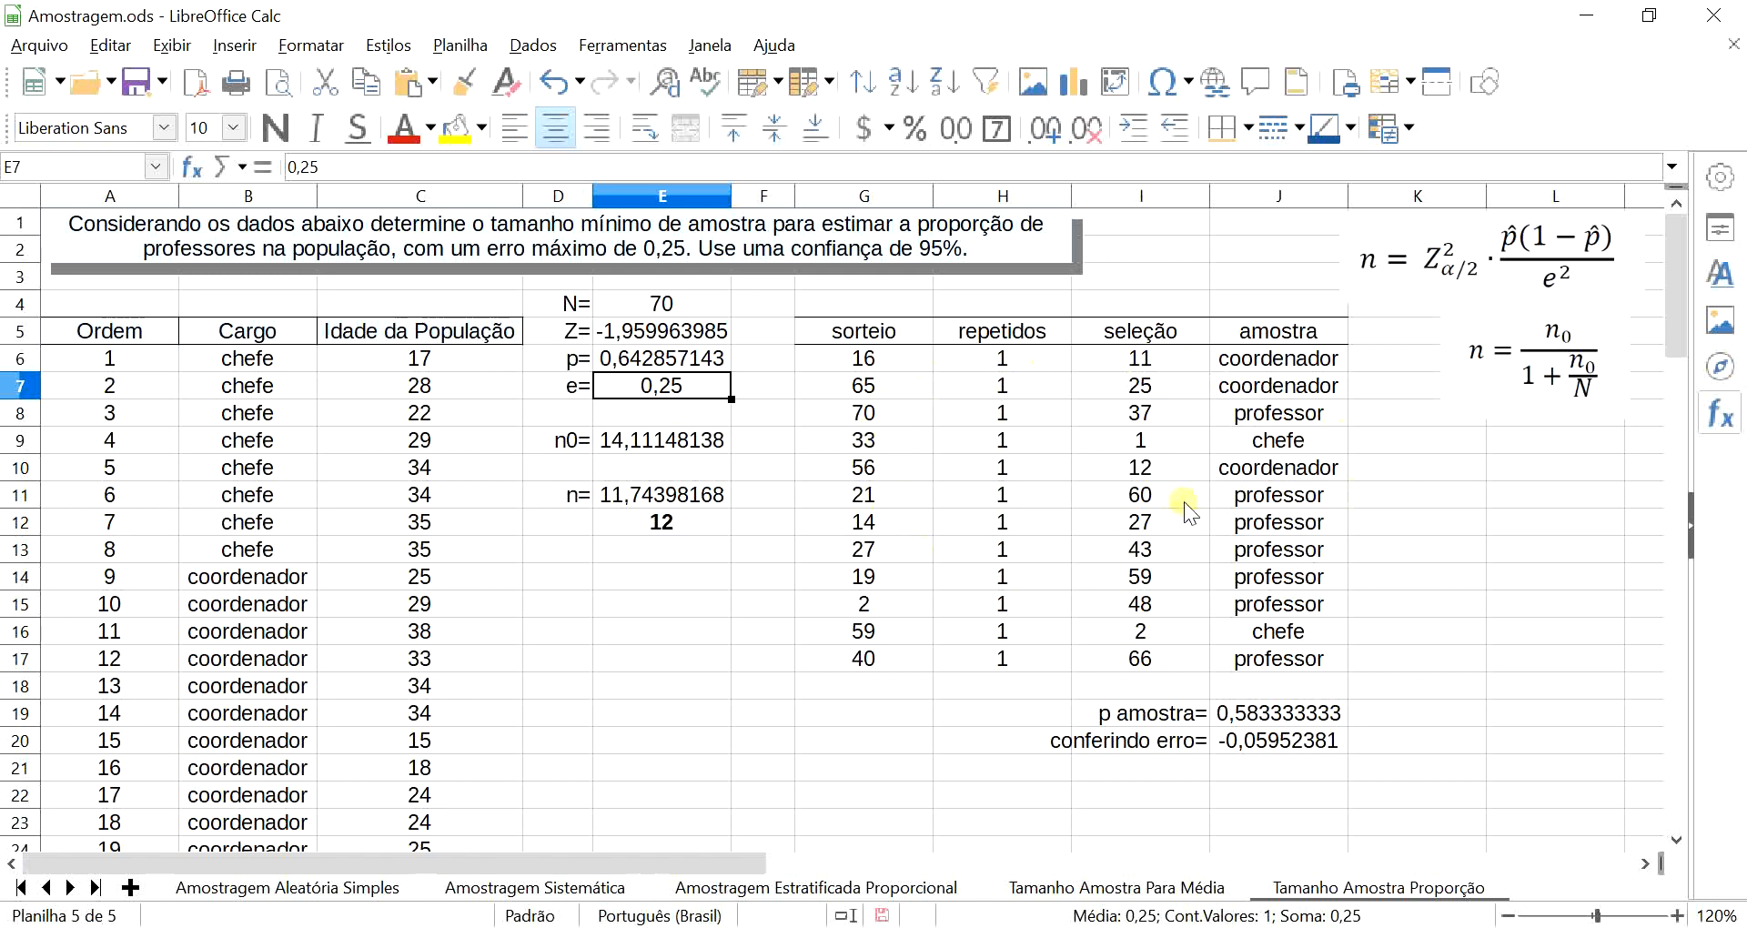
left_click(1301, 735)
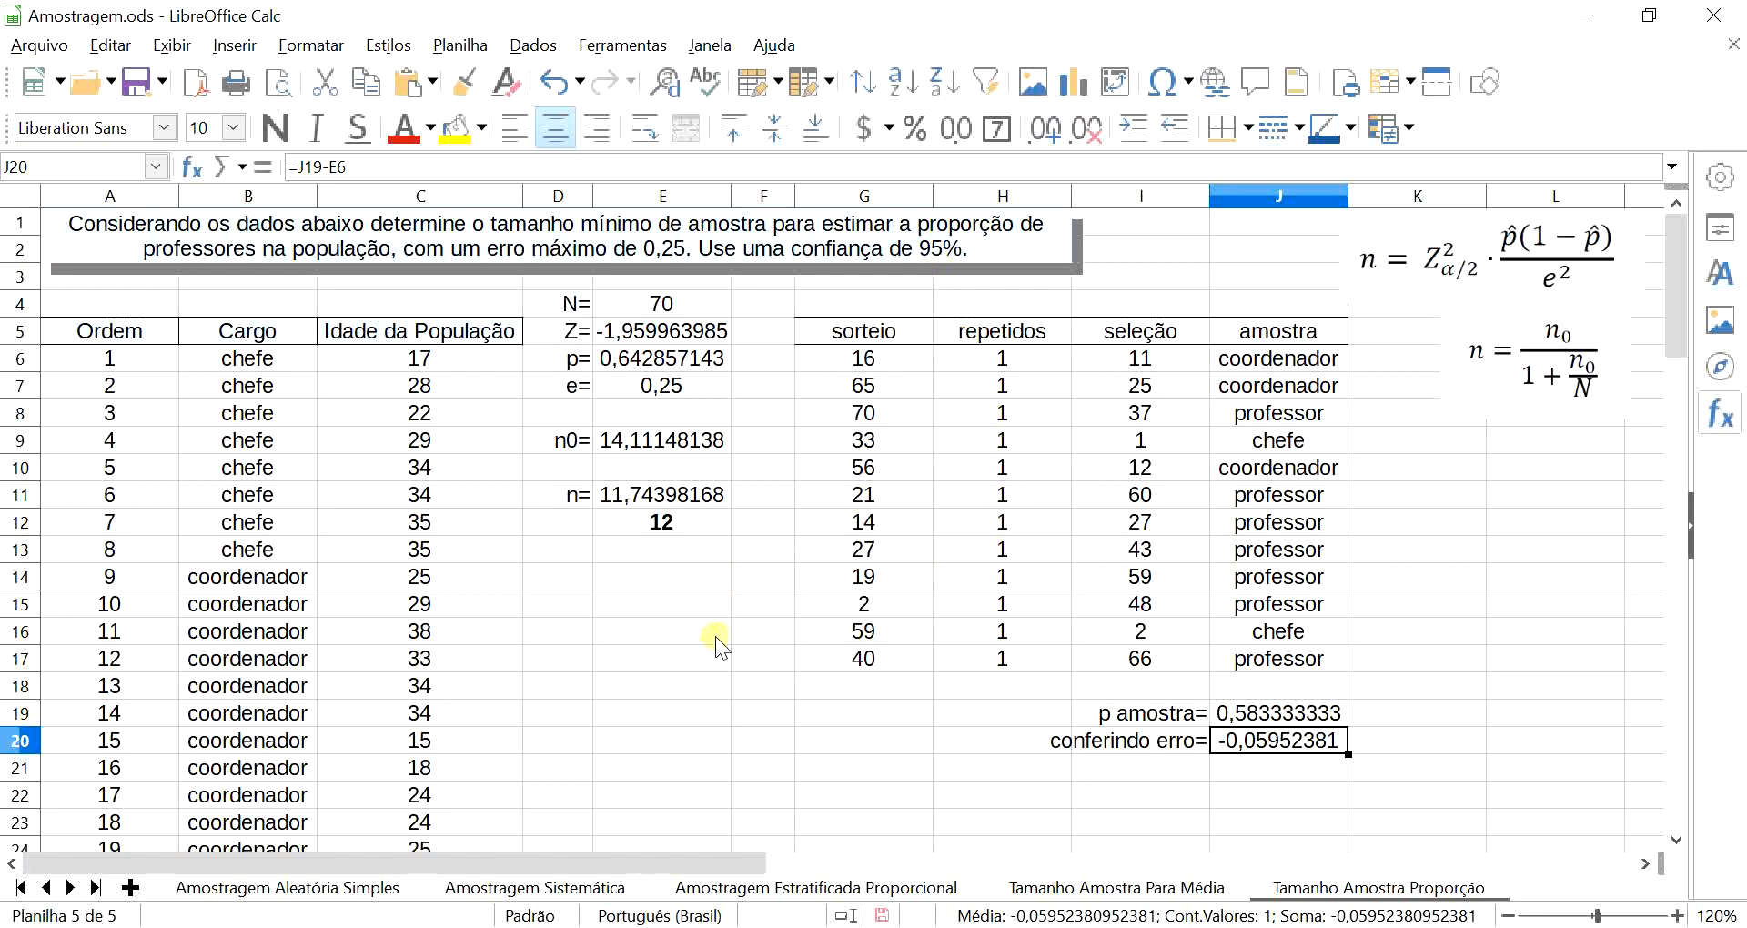
- Set the proportion p in cell E6 to 0,5 and check the recalculated n0 in E9 and n in E11
left_click(680, 366)
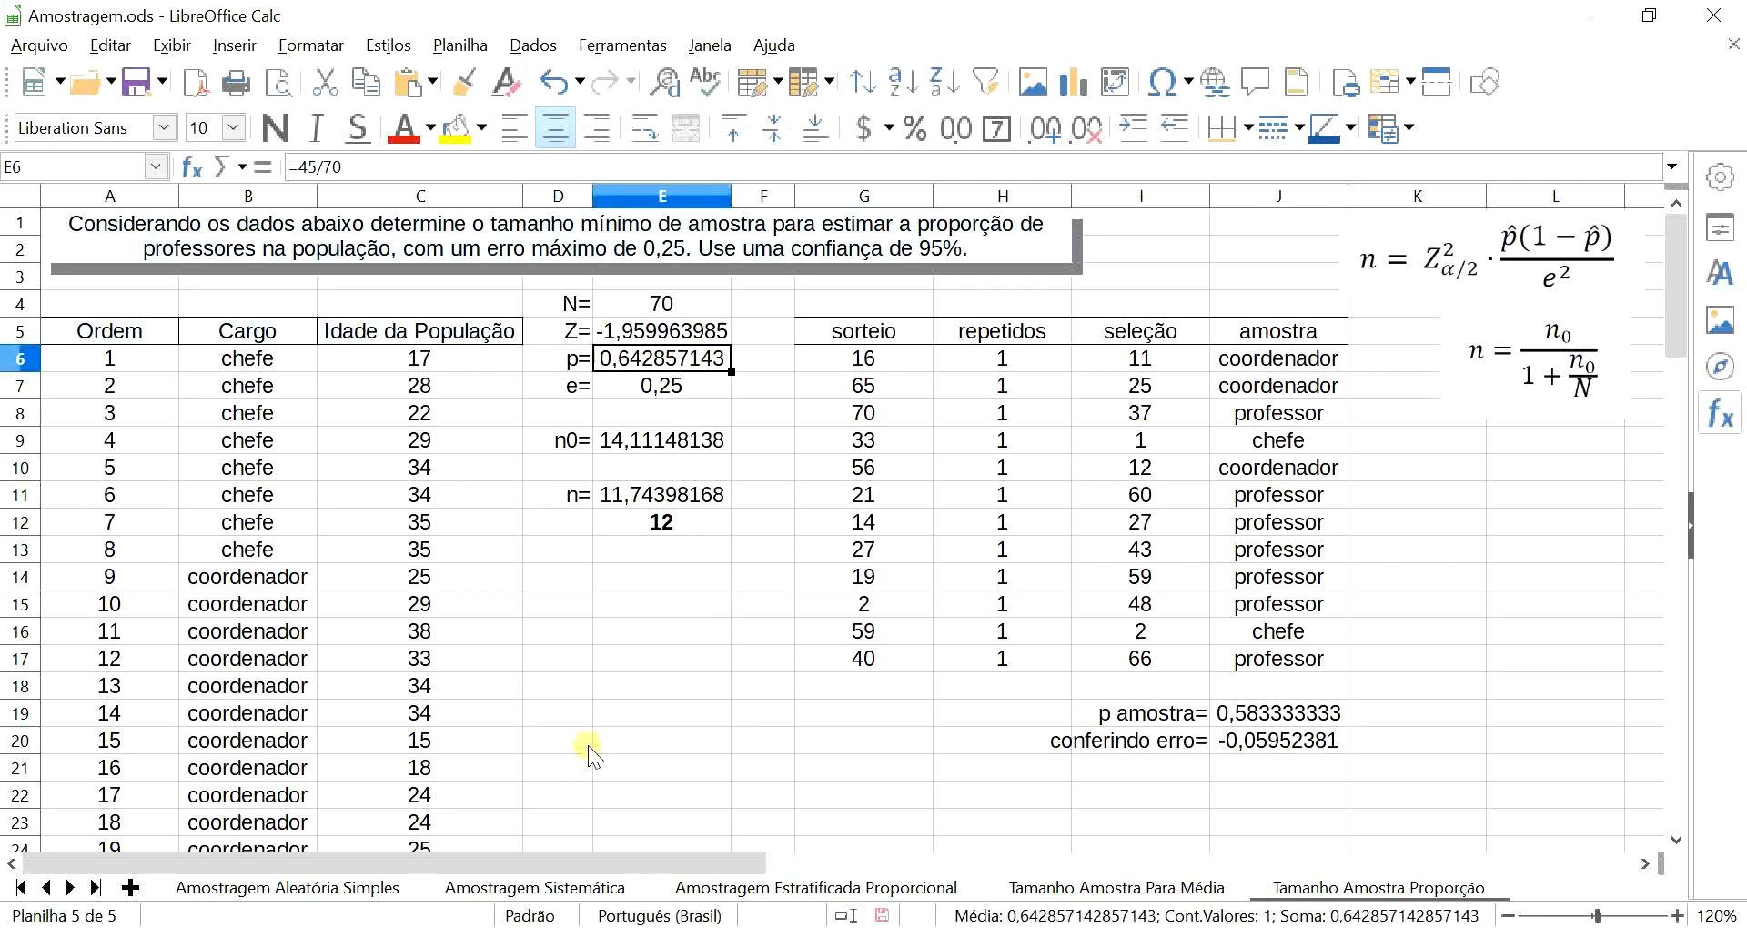
type("0,5")
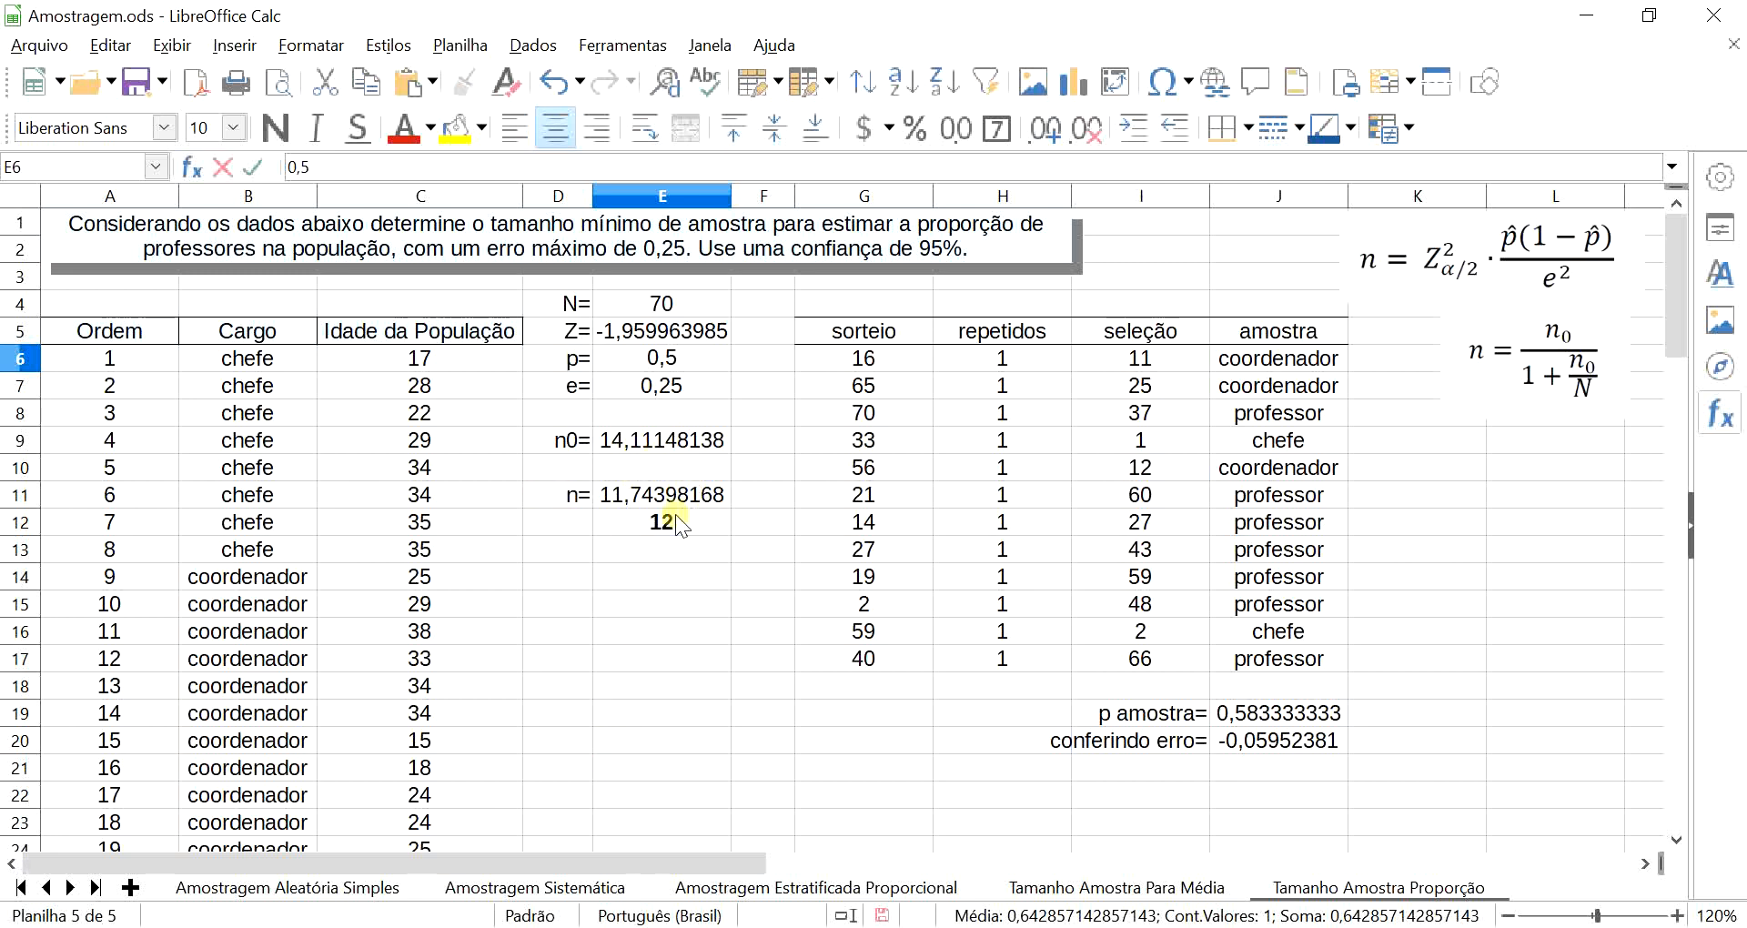
key("Return")
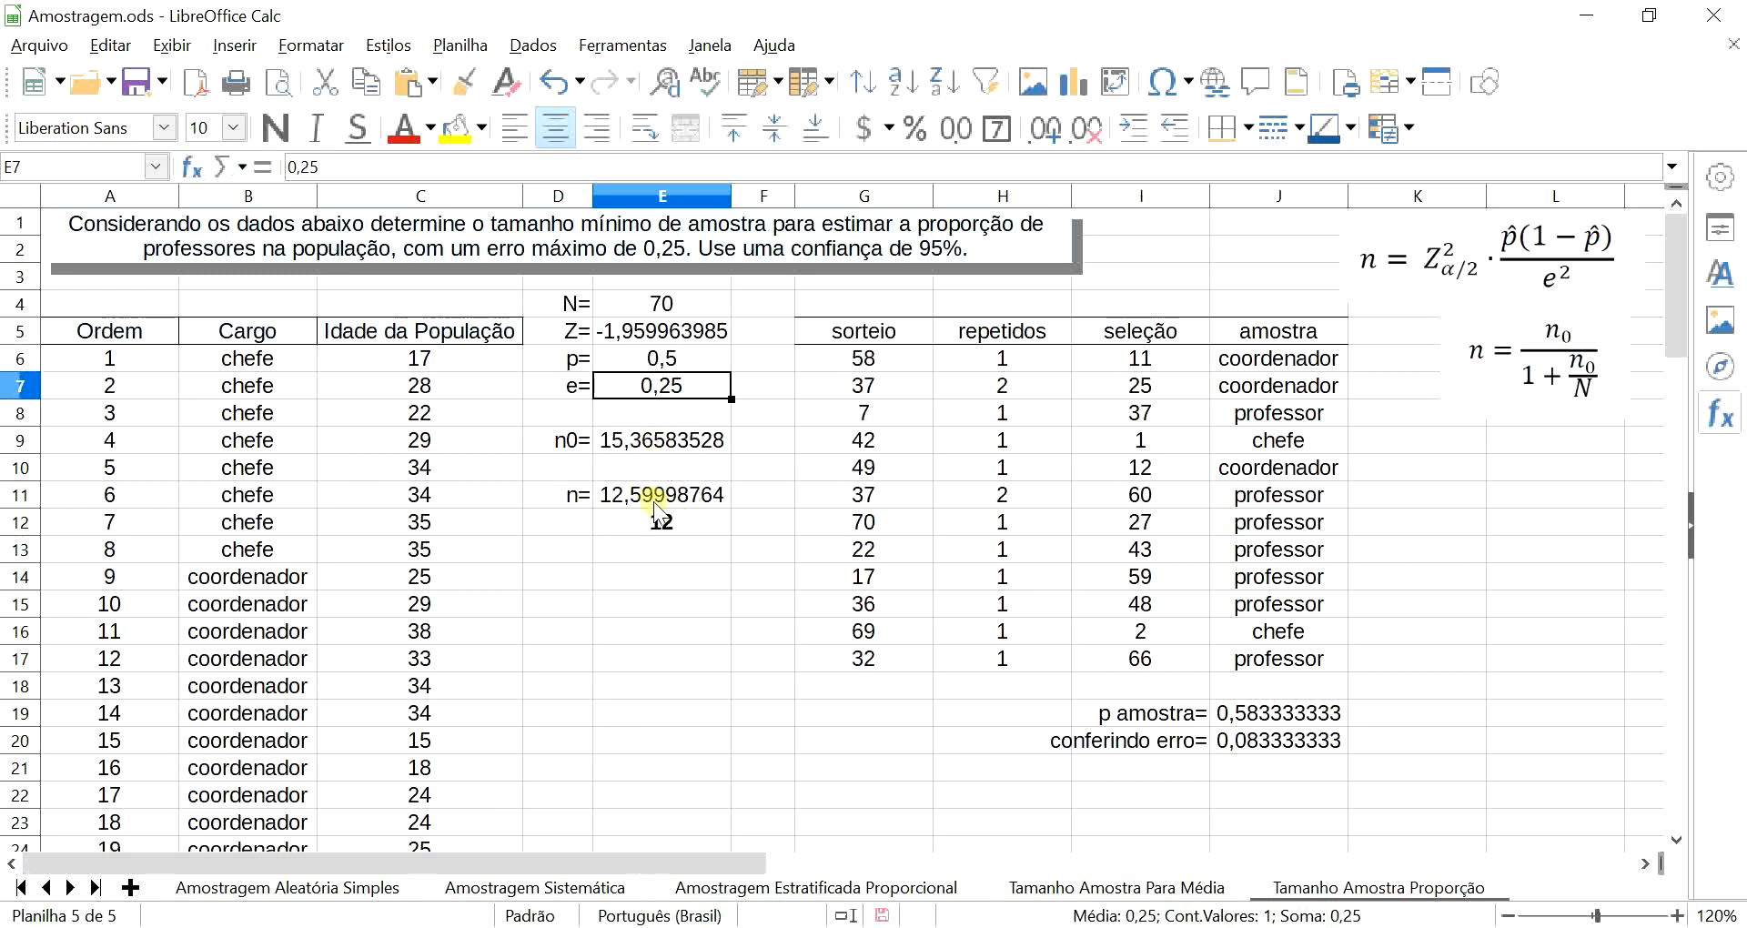
left_click(653, 442)
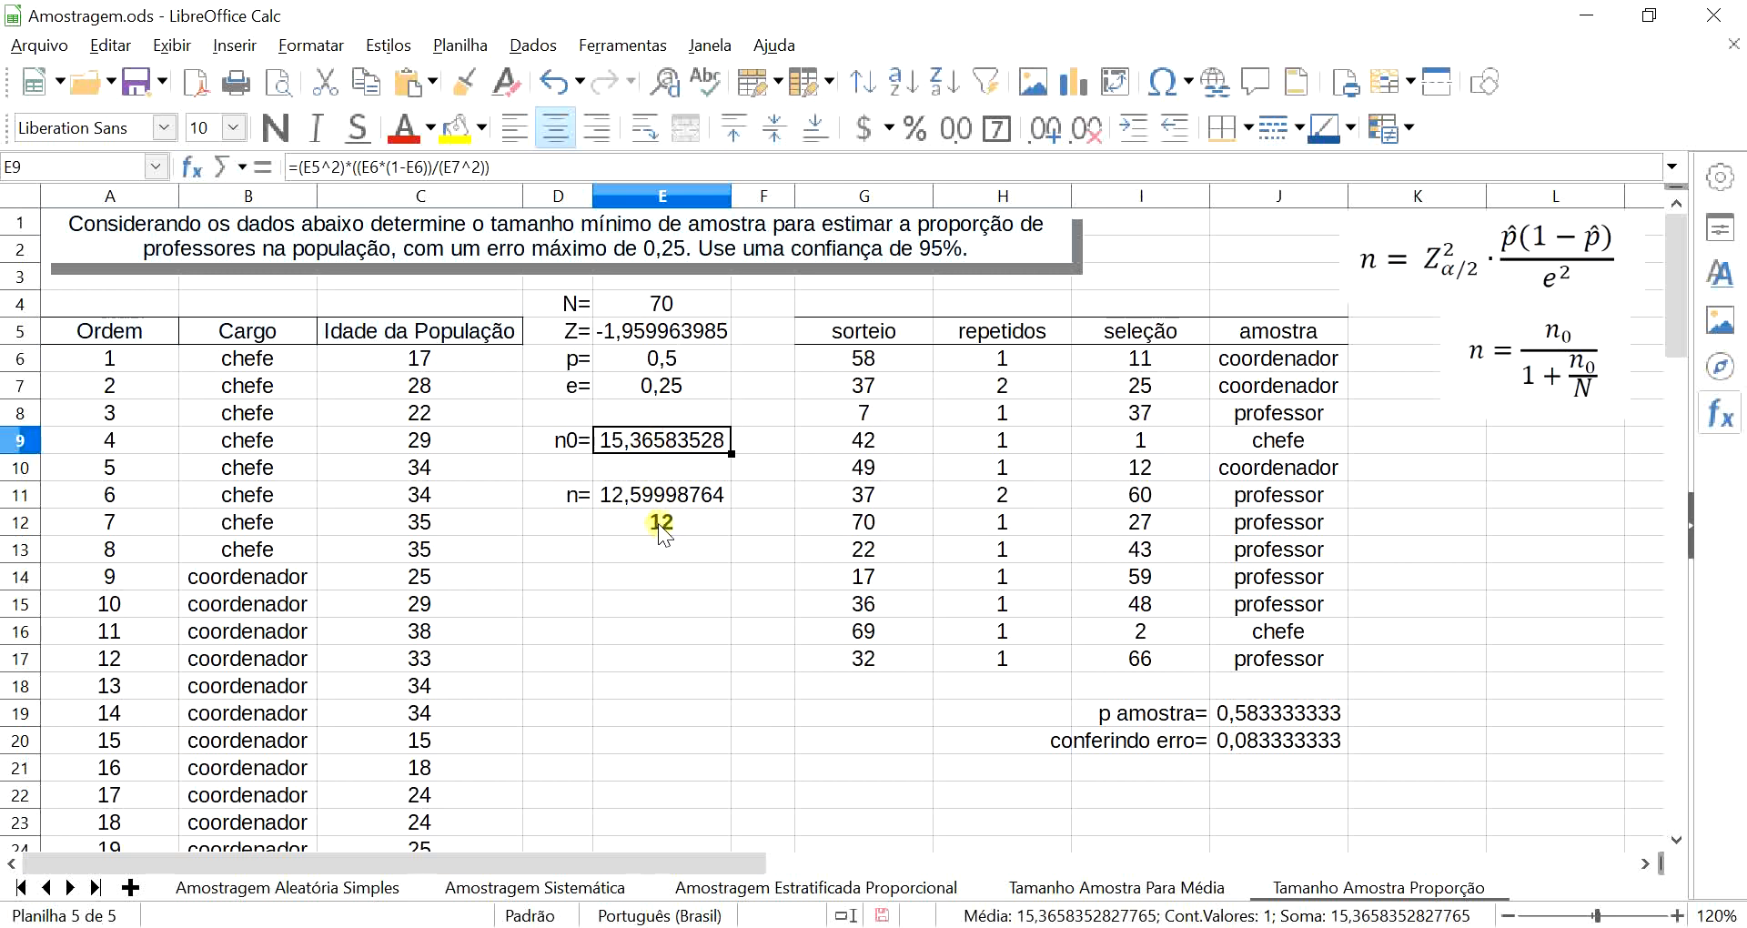
left_click(651, 501)
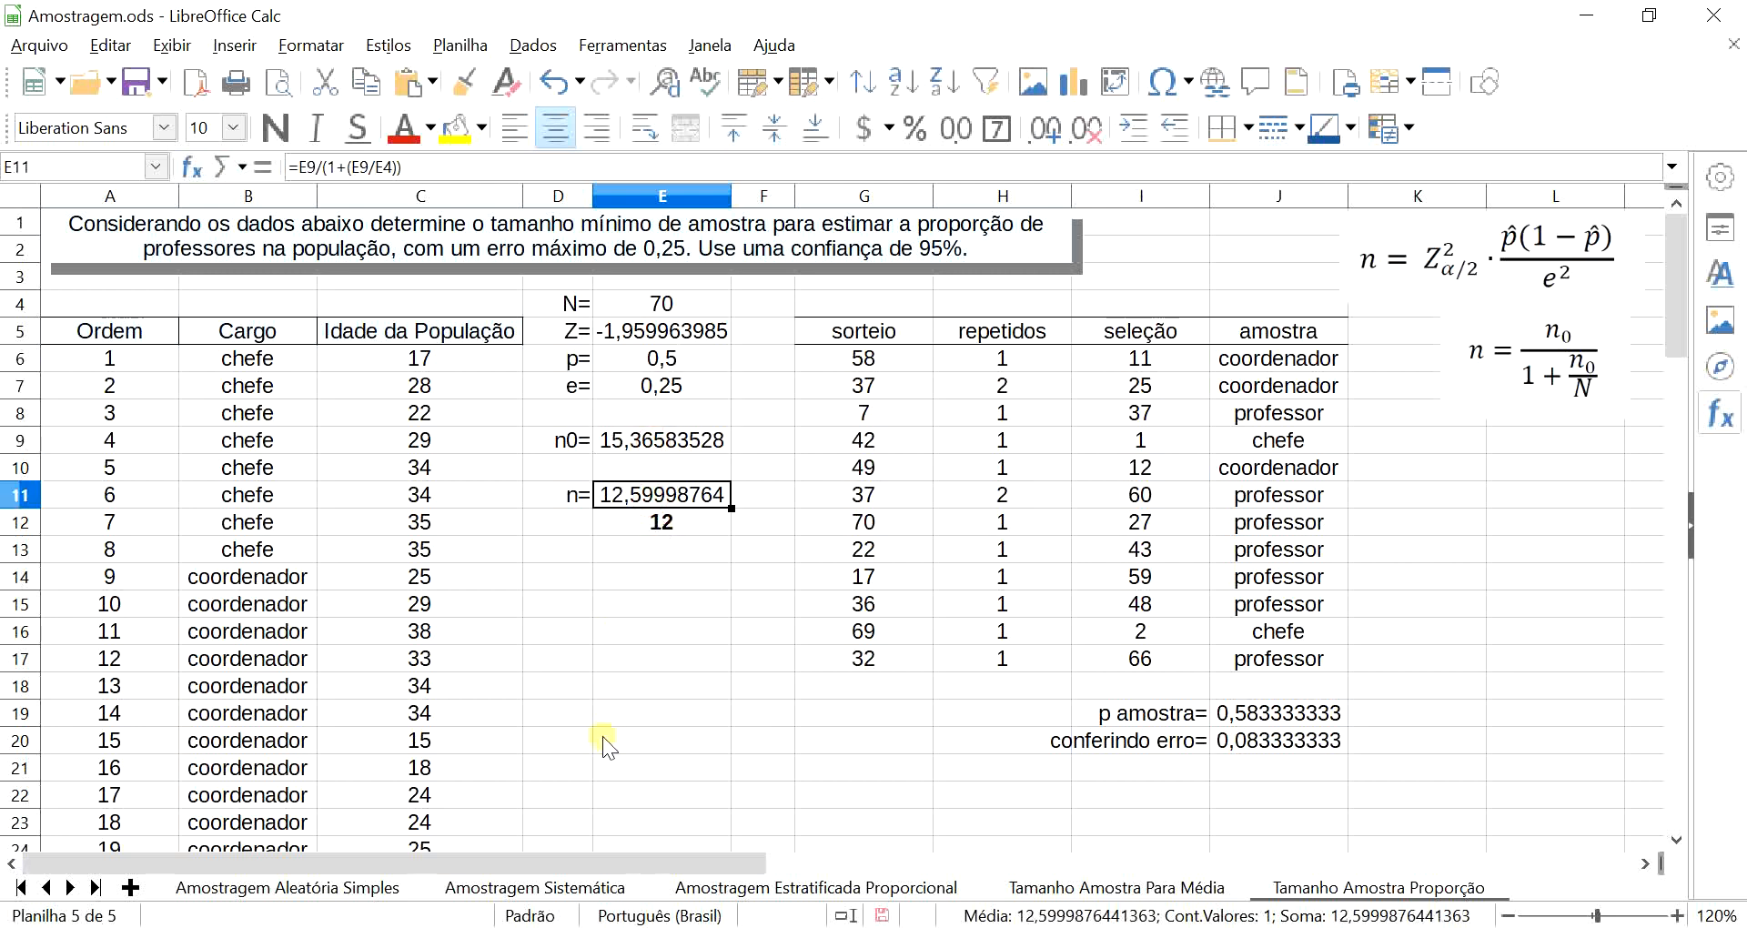
- Undo the last change to the proportion p in cell E6
left_click(690, 362)
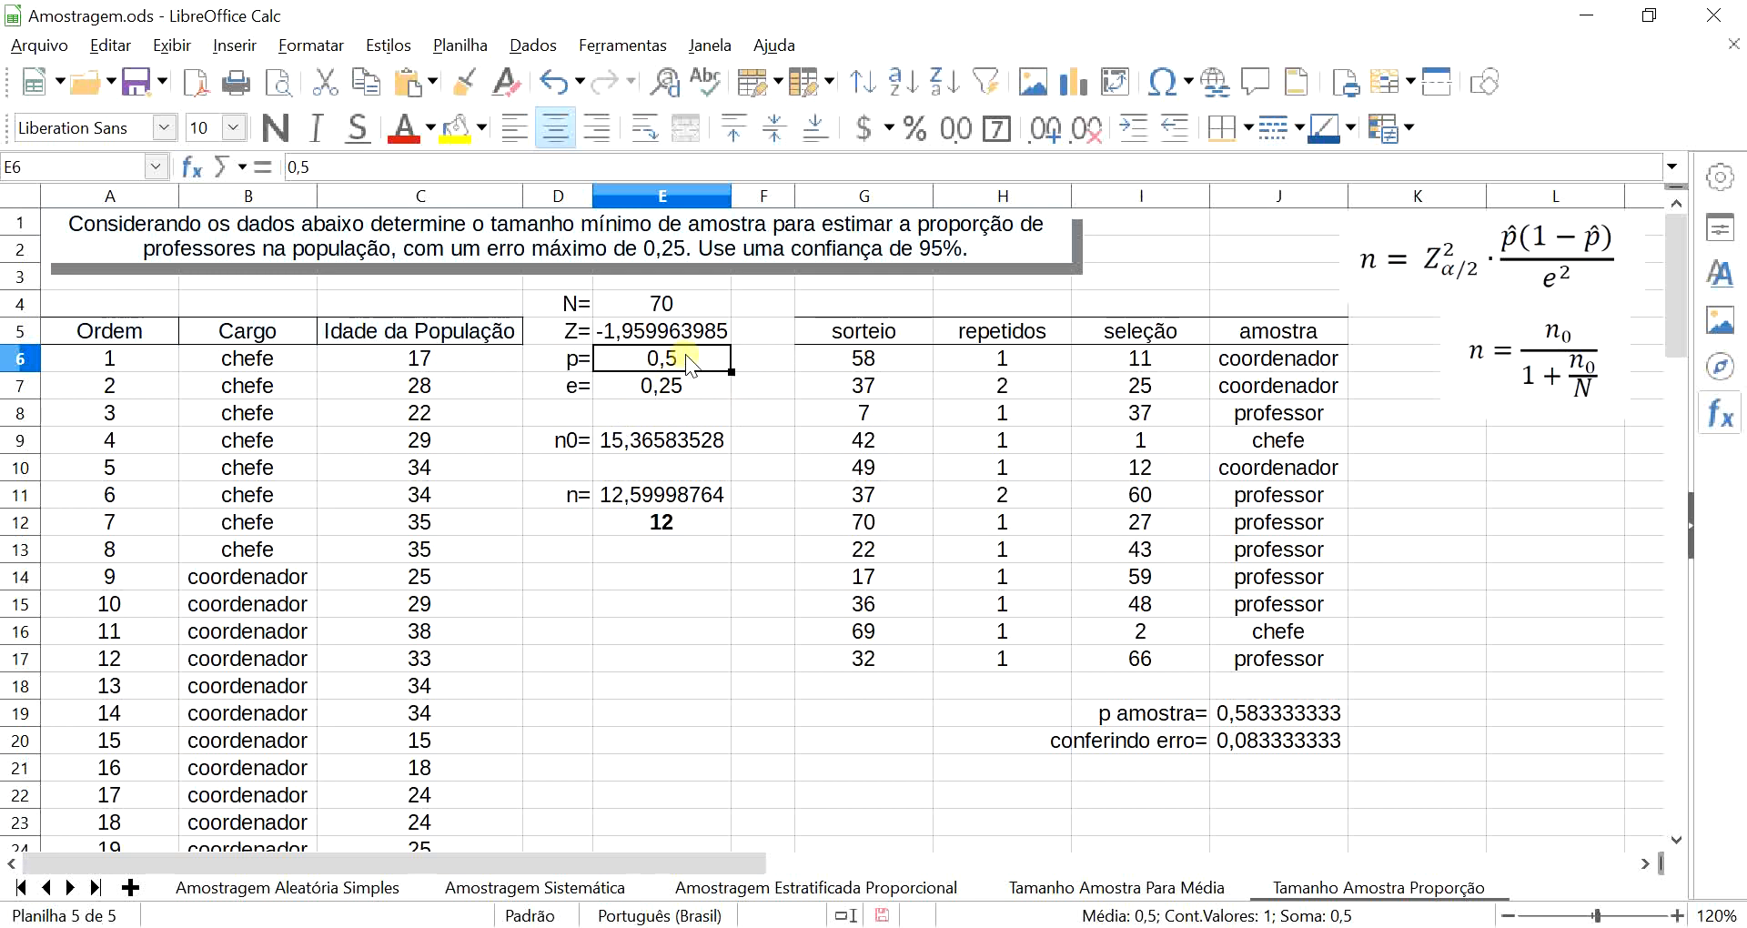
key("ctrl+z")
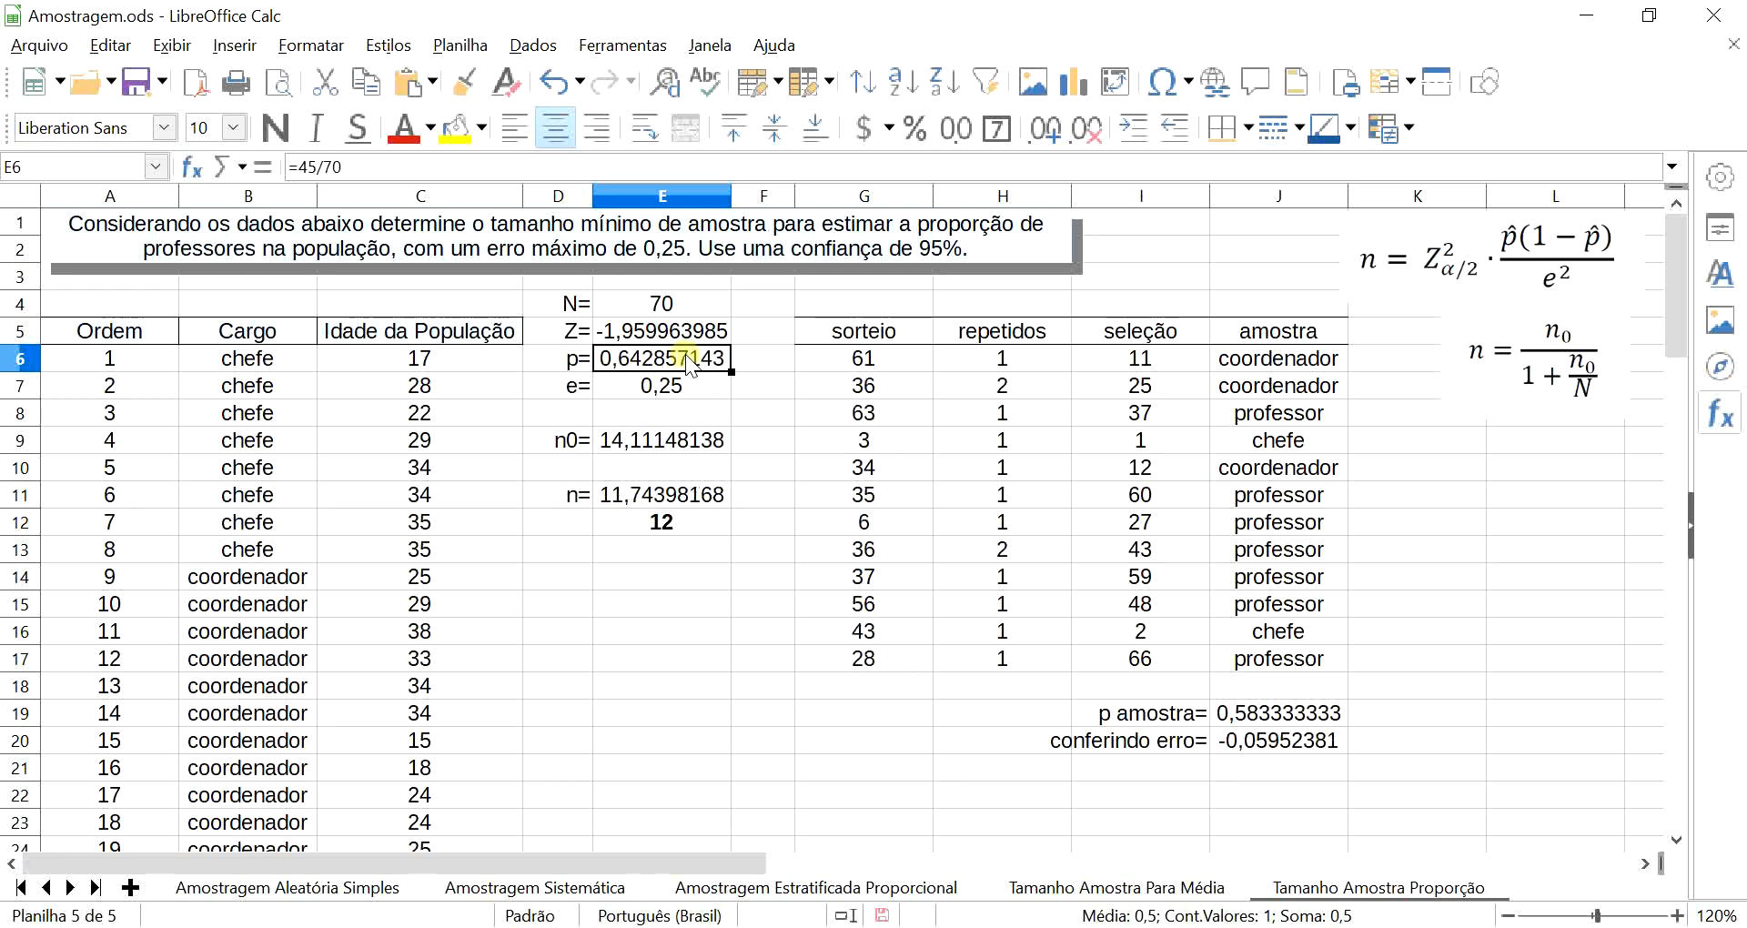
left_click(709, 641)
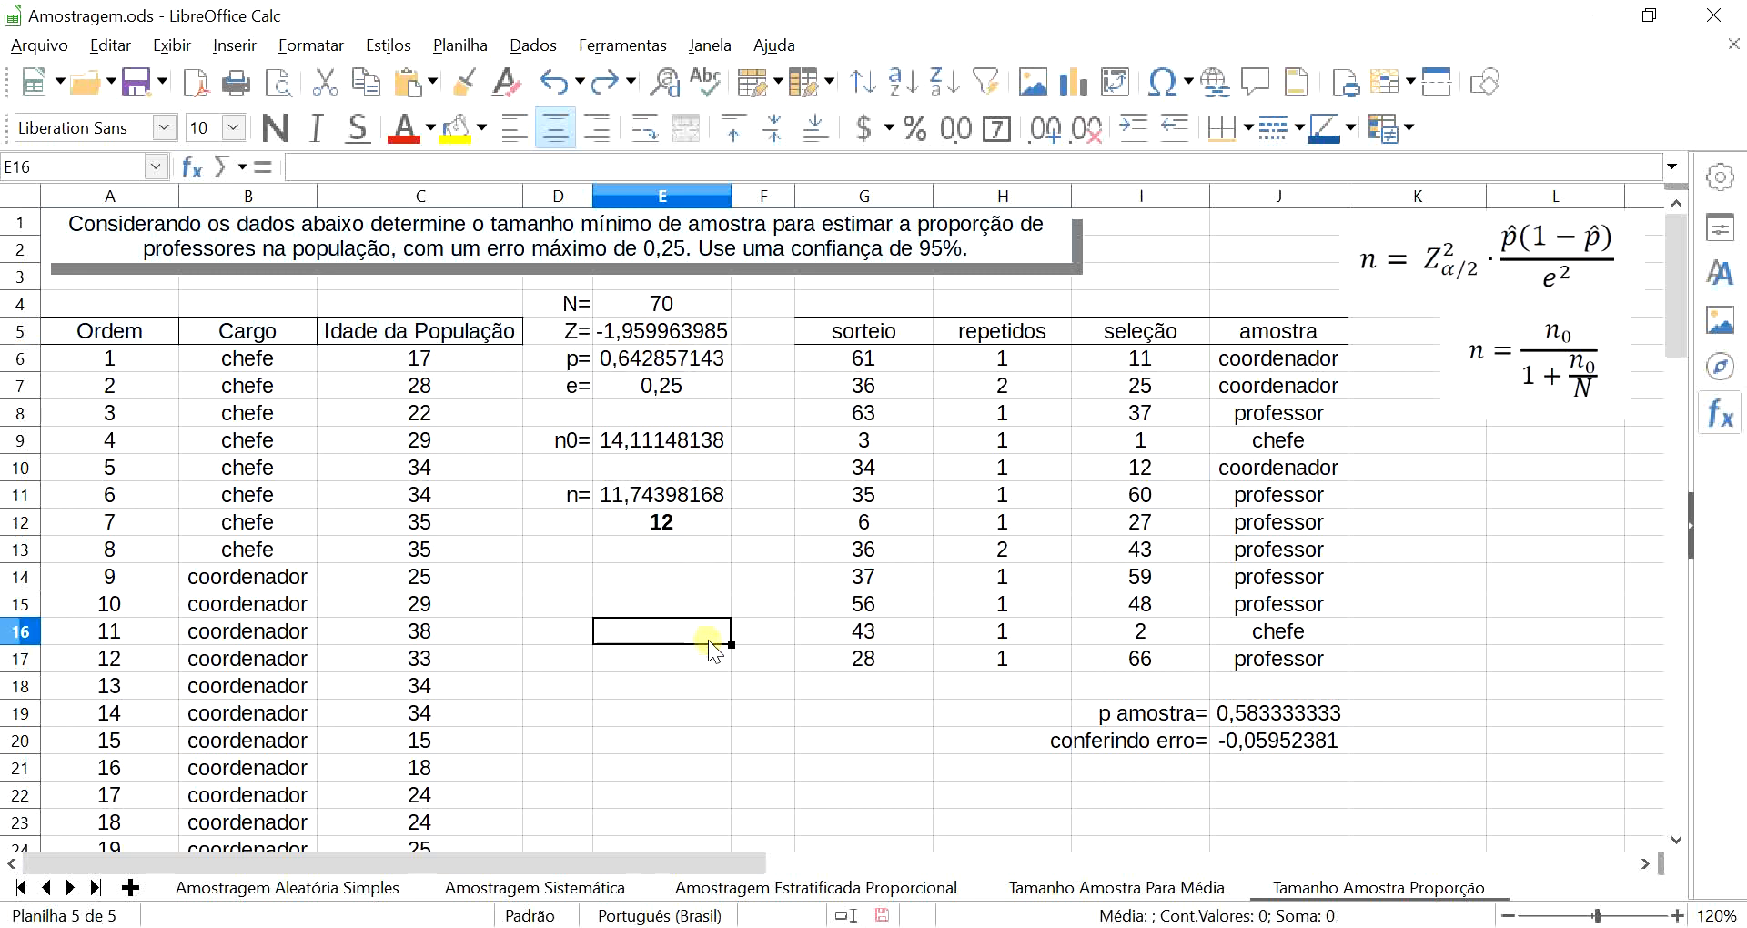